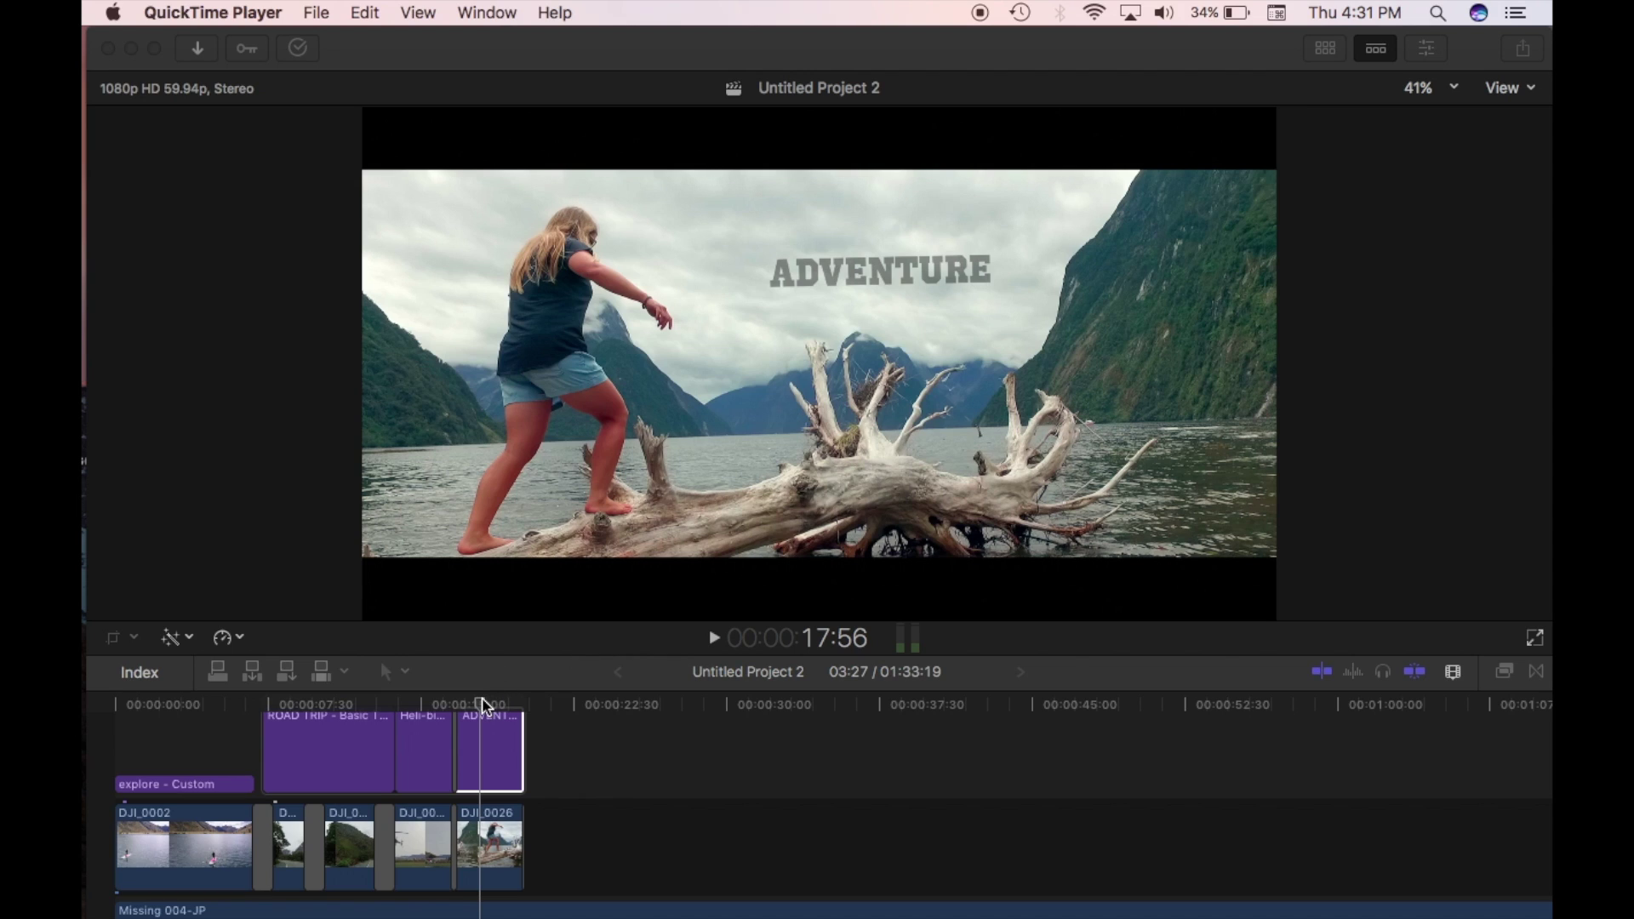
Rewind the playhead to 16:48, just before the ADVENTURE title appears
{"action": "left_click_drag", "start_coordinate": [483, 705], "coordinate": [461, 707]}
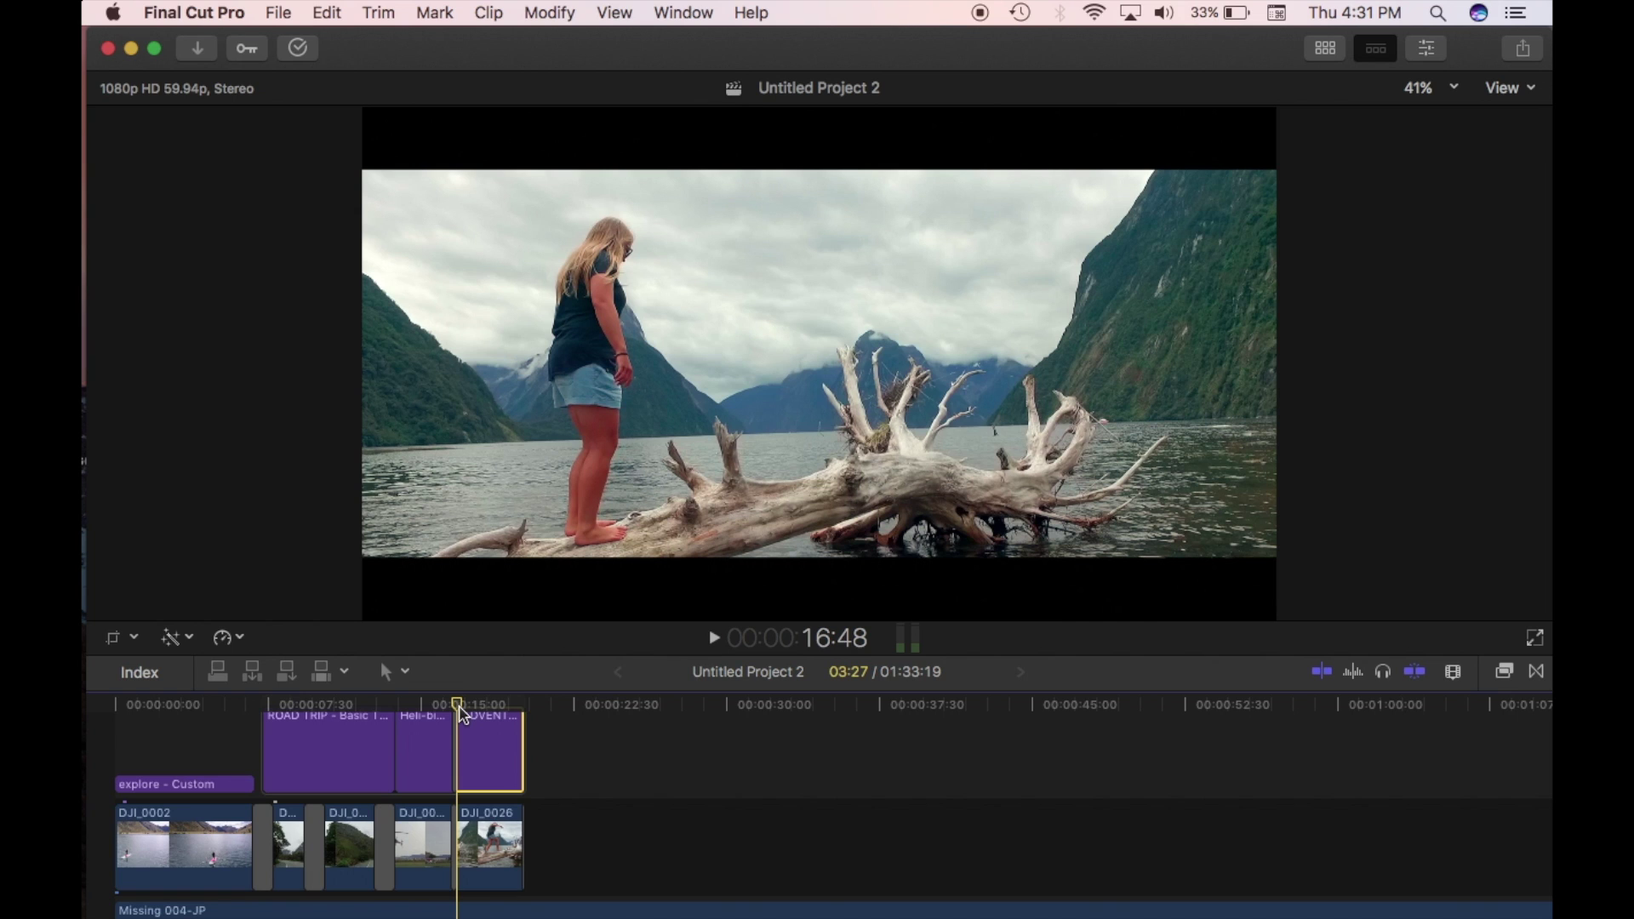
Preview the lake clip, then place a Custom title above DJI_0026 at 16:48
{"action": "key", "text": "space"}
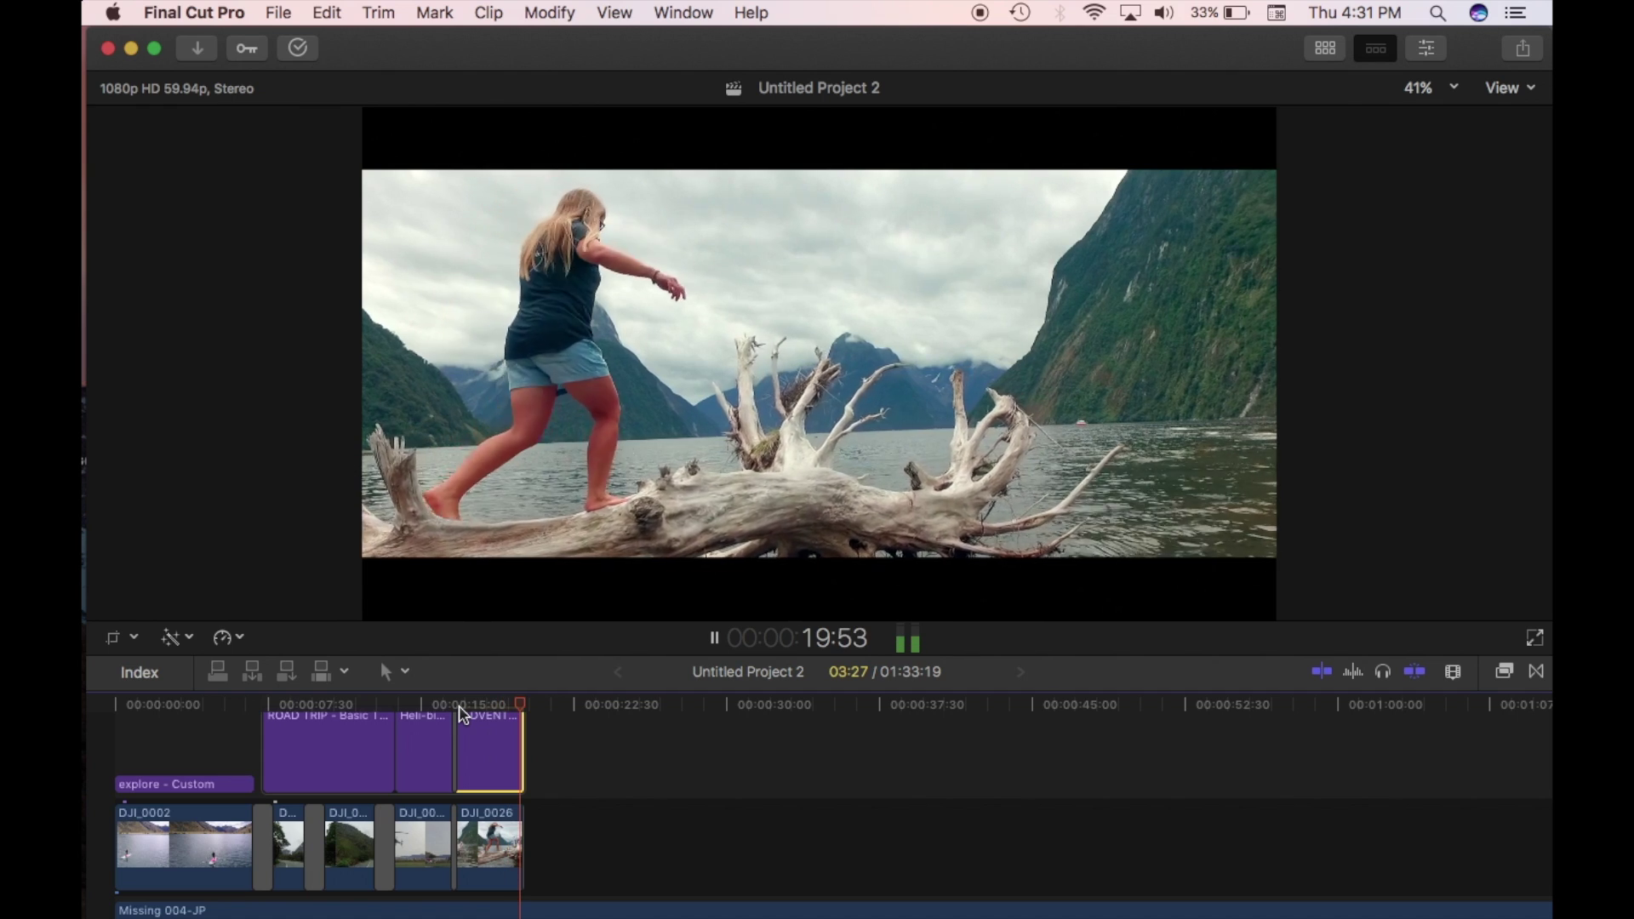
{"action": "left_click", "coordinate": [460, 707]}
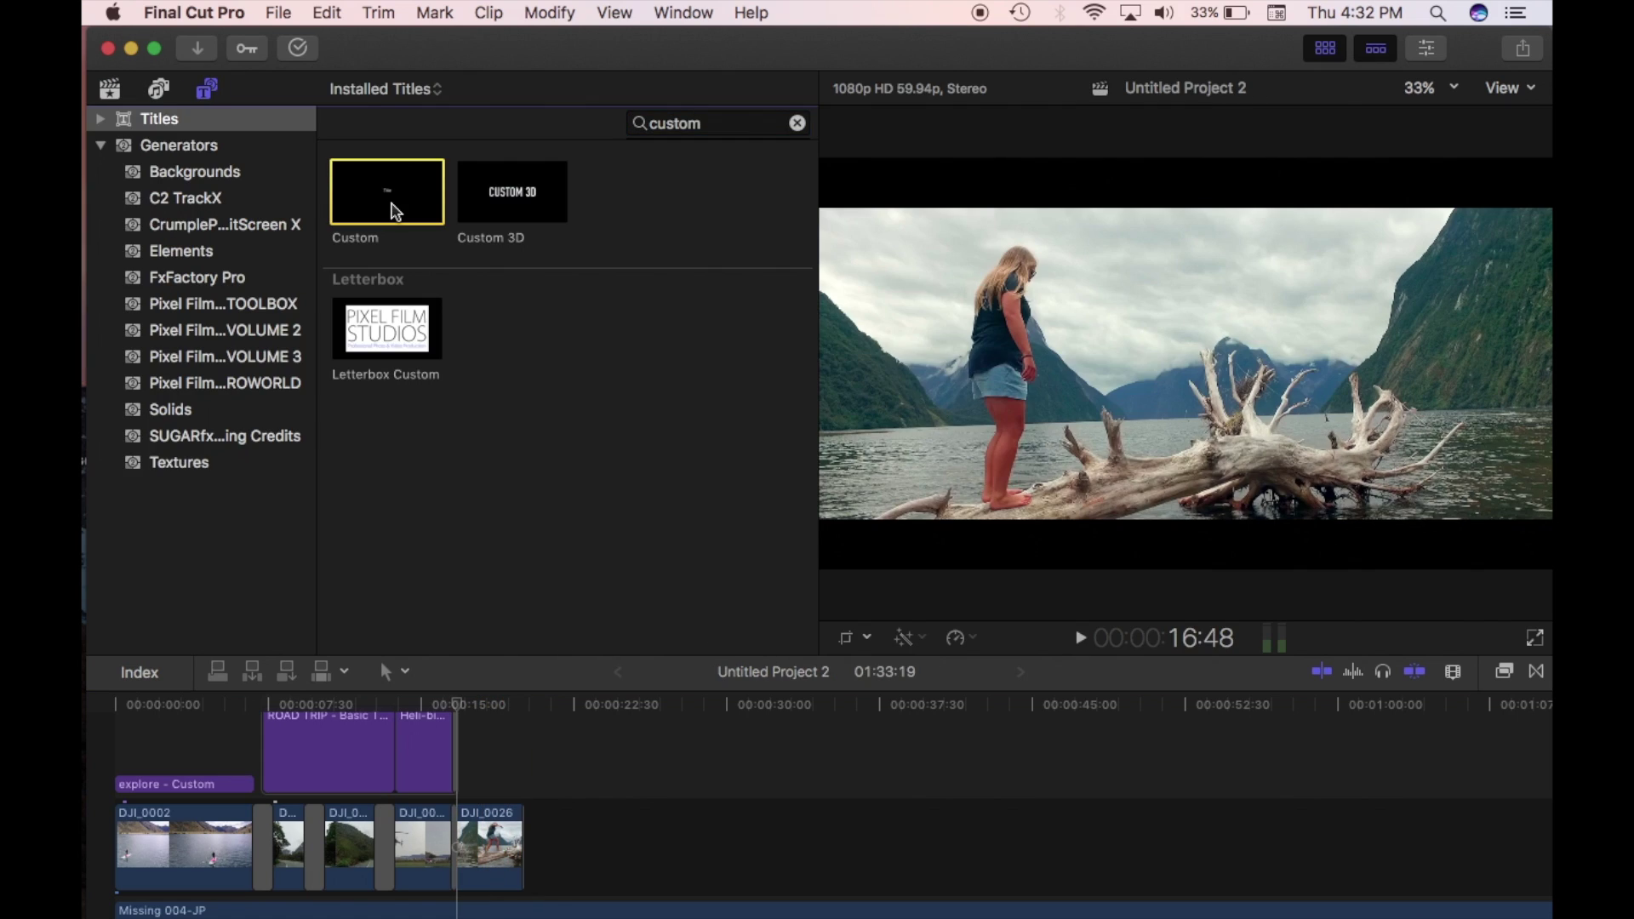
{"action": "left_click_drag", "start_coordinate": [394, 211], "coordinate": [466, 791]}
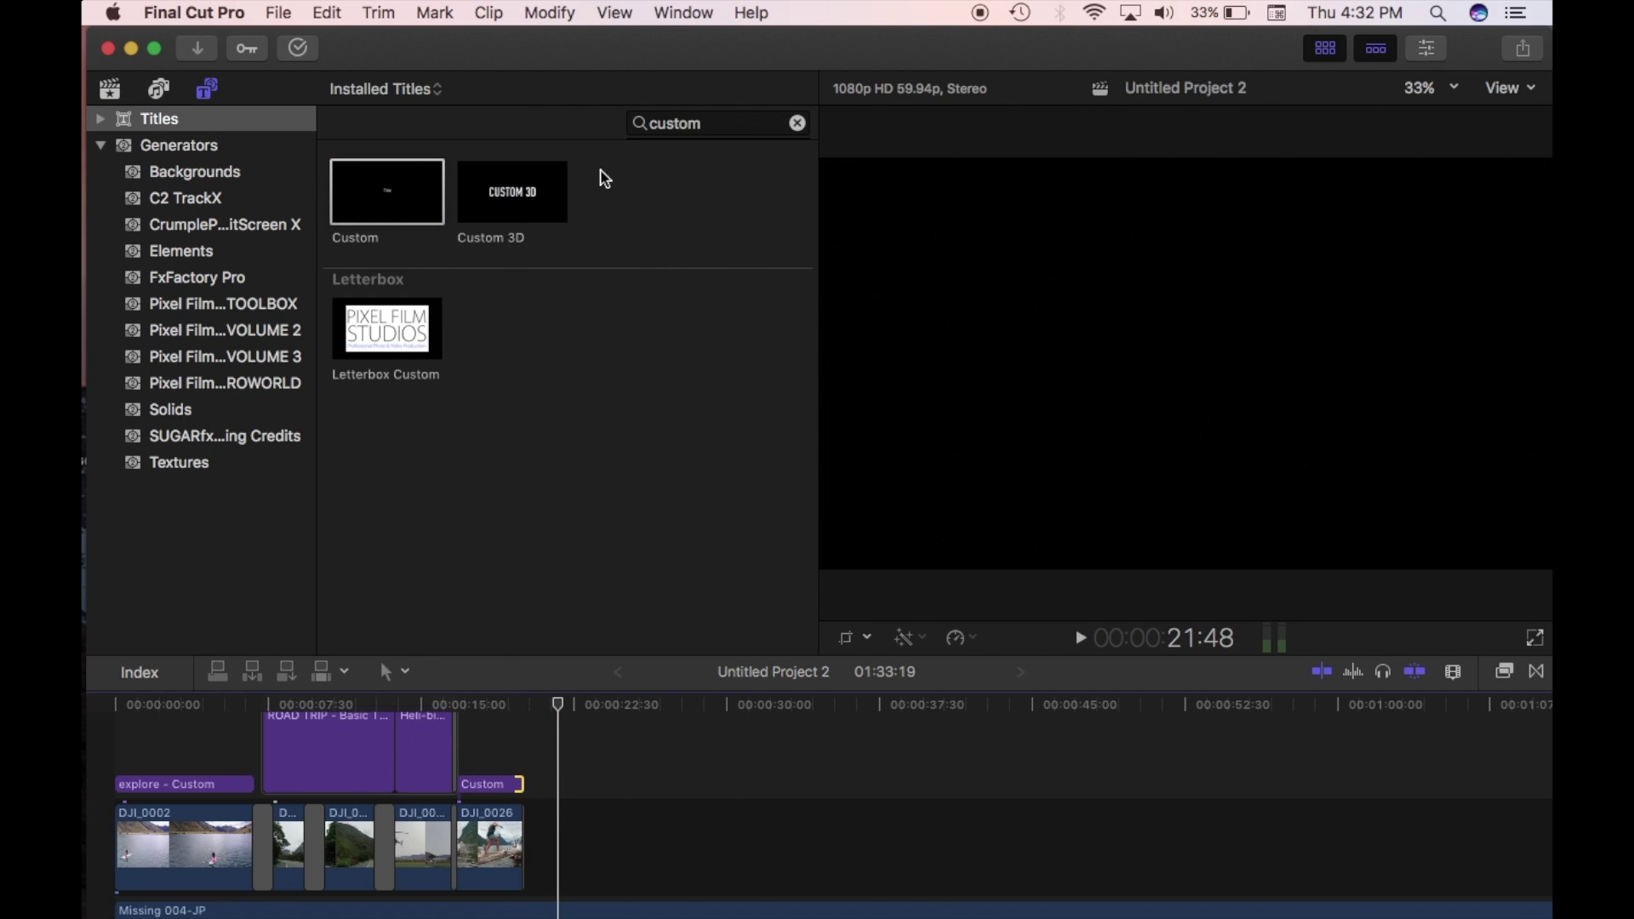
Clear the Titles search, preview the Blur title, and hide the browser to enlarge the viewer
{"action": "left_click", "coordinate": [797, 122]}
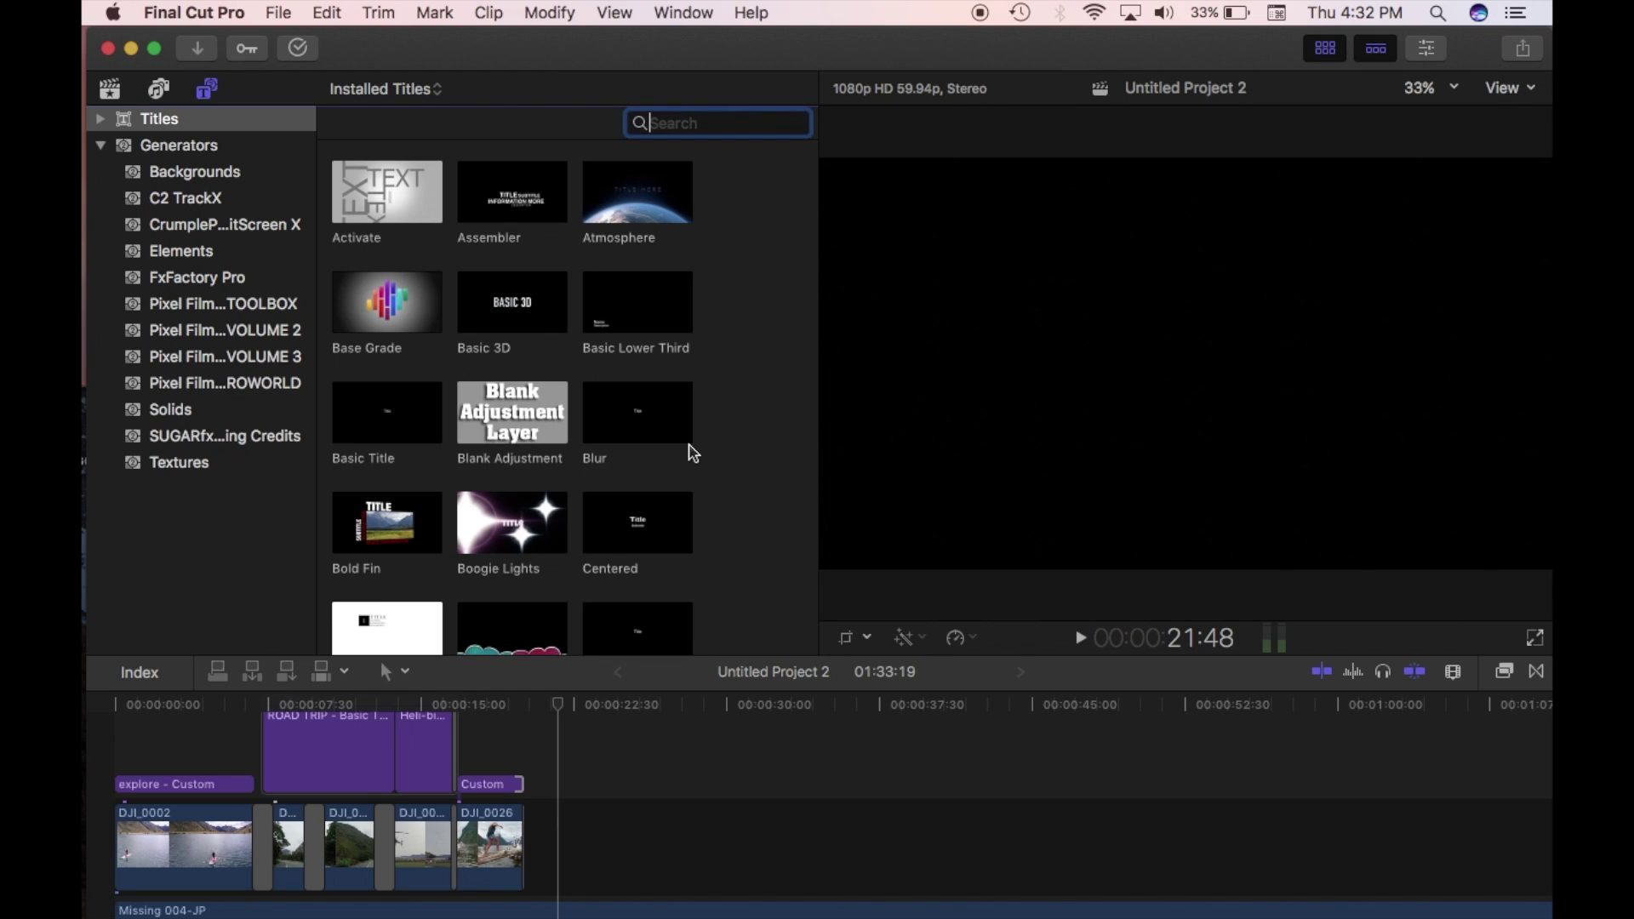
{"action": "left_click", "coordinate": [636, 426]}
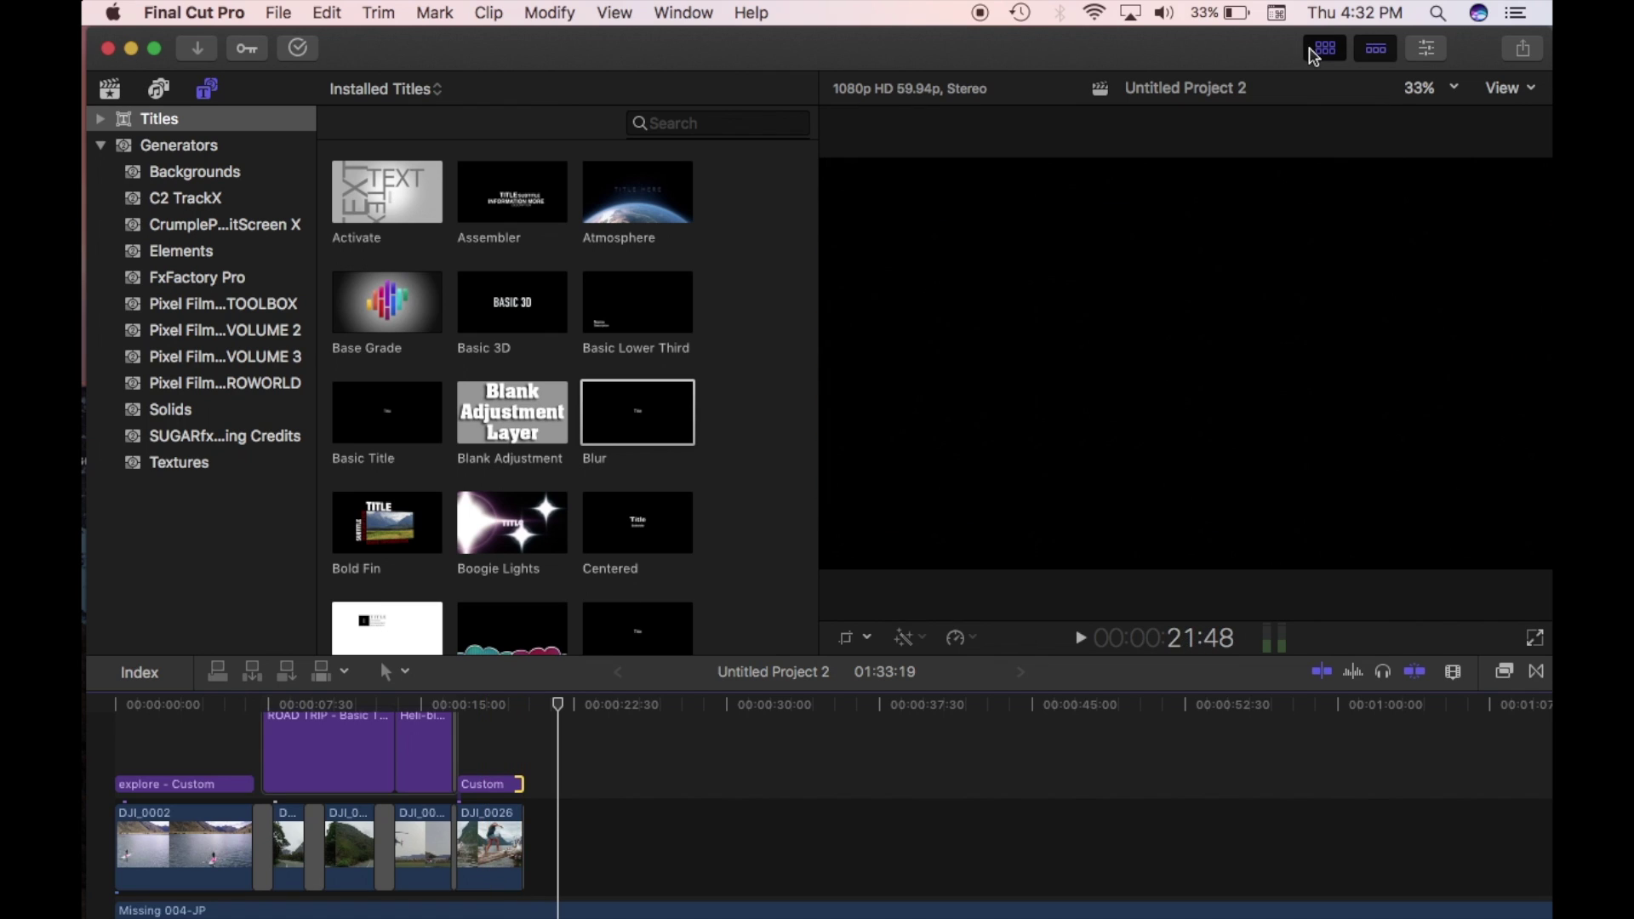
{"action": "left_click", "coordinate": [1318, 52]}
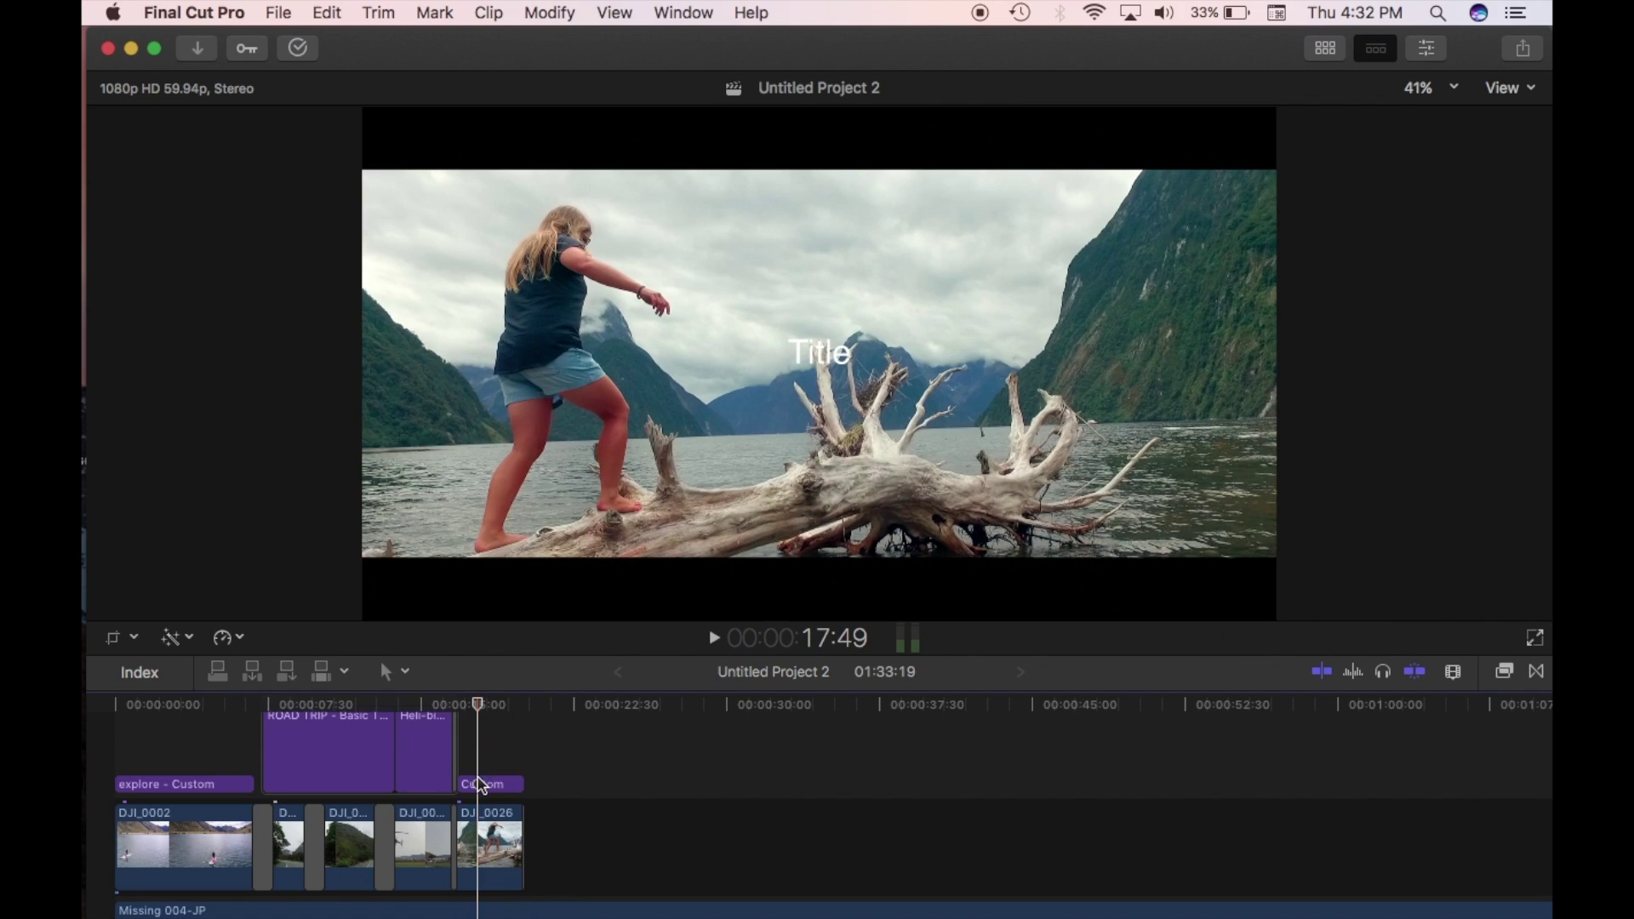
Select the Custom title and raise the ADVENTURE text into the upper middle of the frame
{"action": "left_click", "coordinate": [495, 781]}
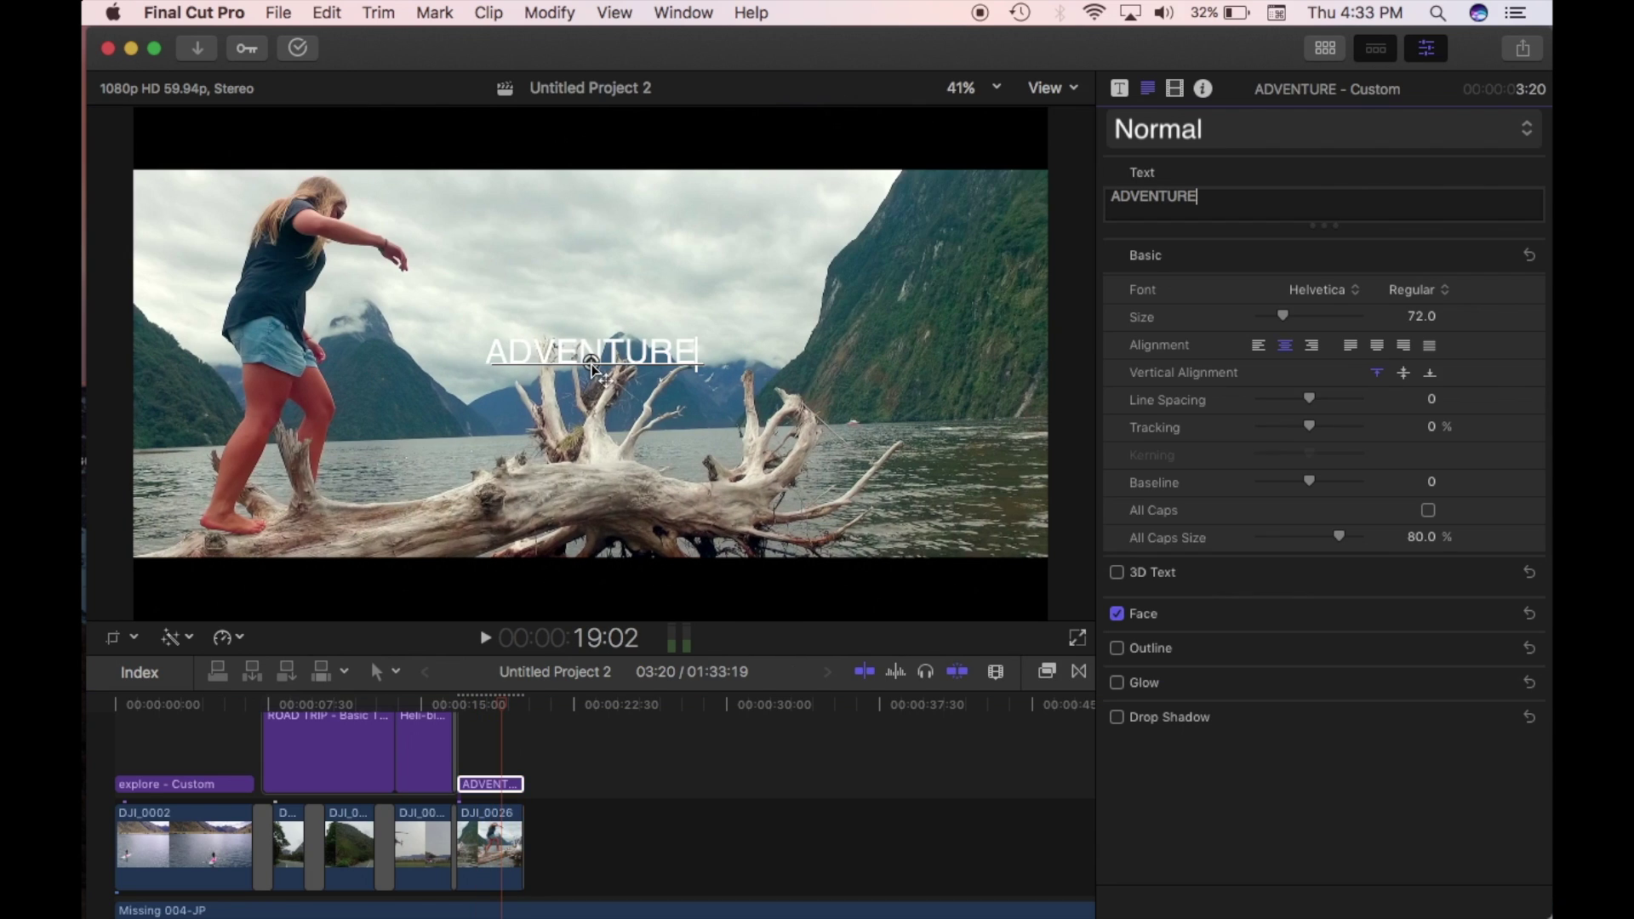
{"action": "left_click_drag", "start_coordinate": [593, 366], "coordinate": [613, 286]}
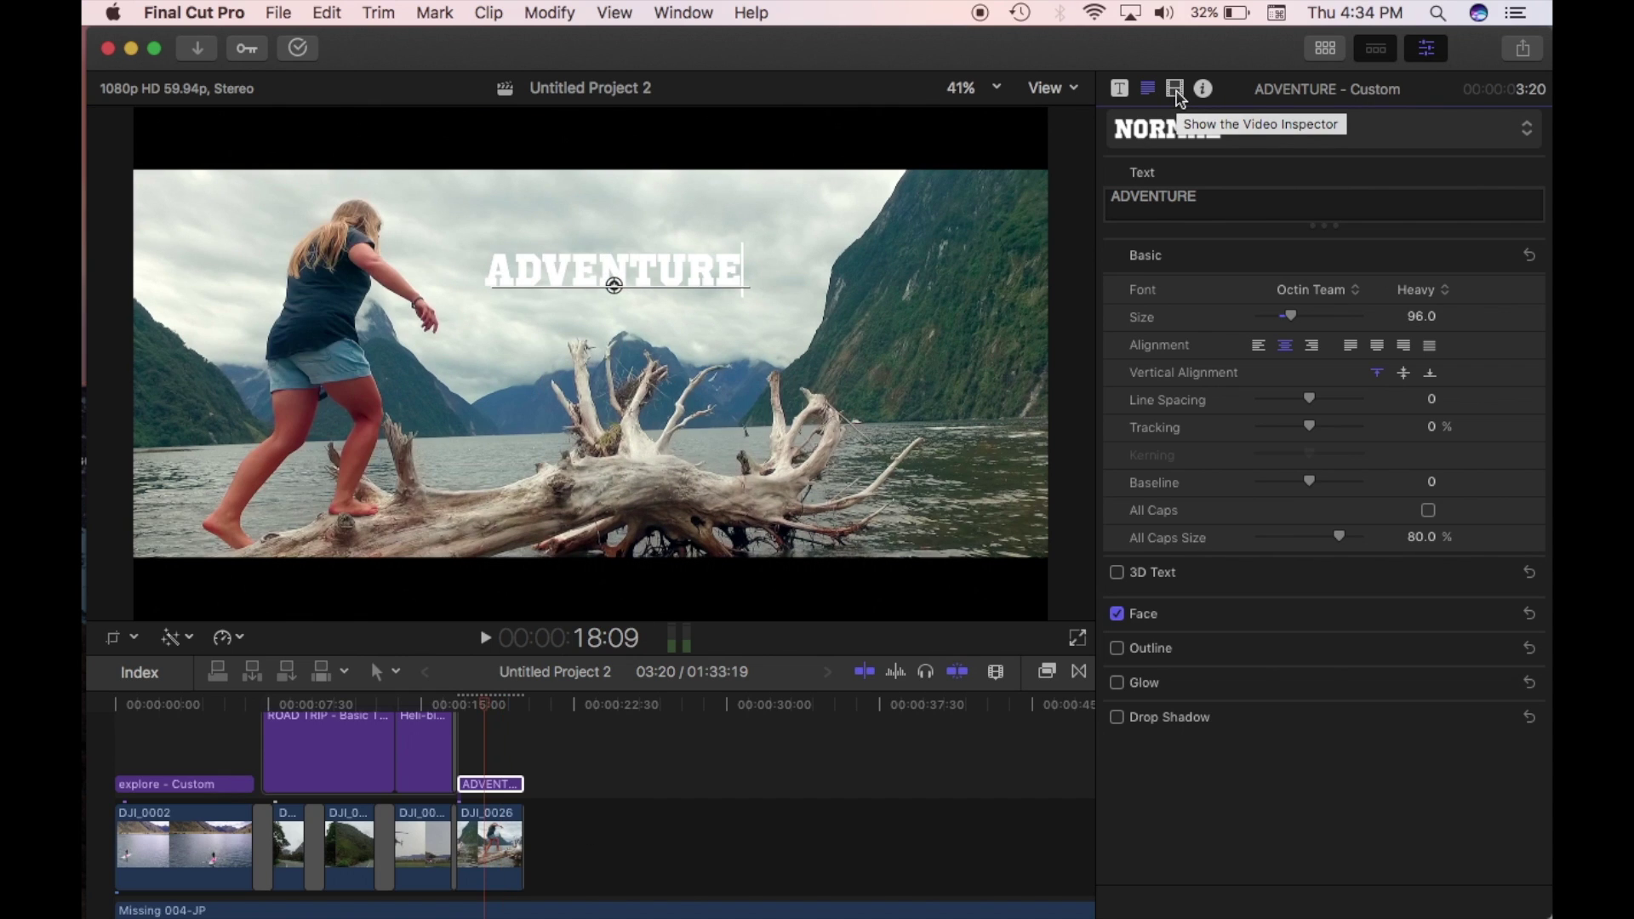
In the Video inspector, drag the ADVENTURE title's Compositing Opacity down to 0%
{"action": "left_click", "coordinate": [1179, 97]}
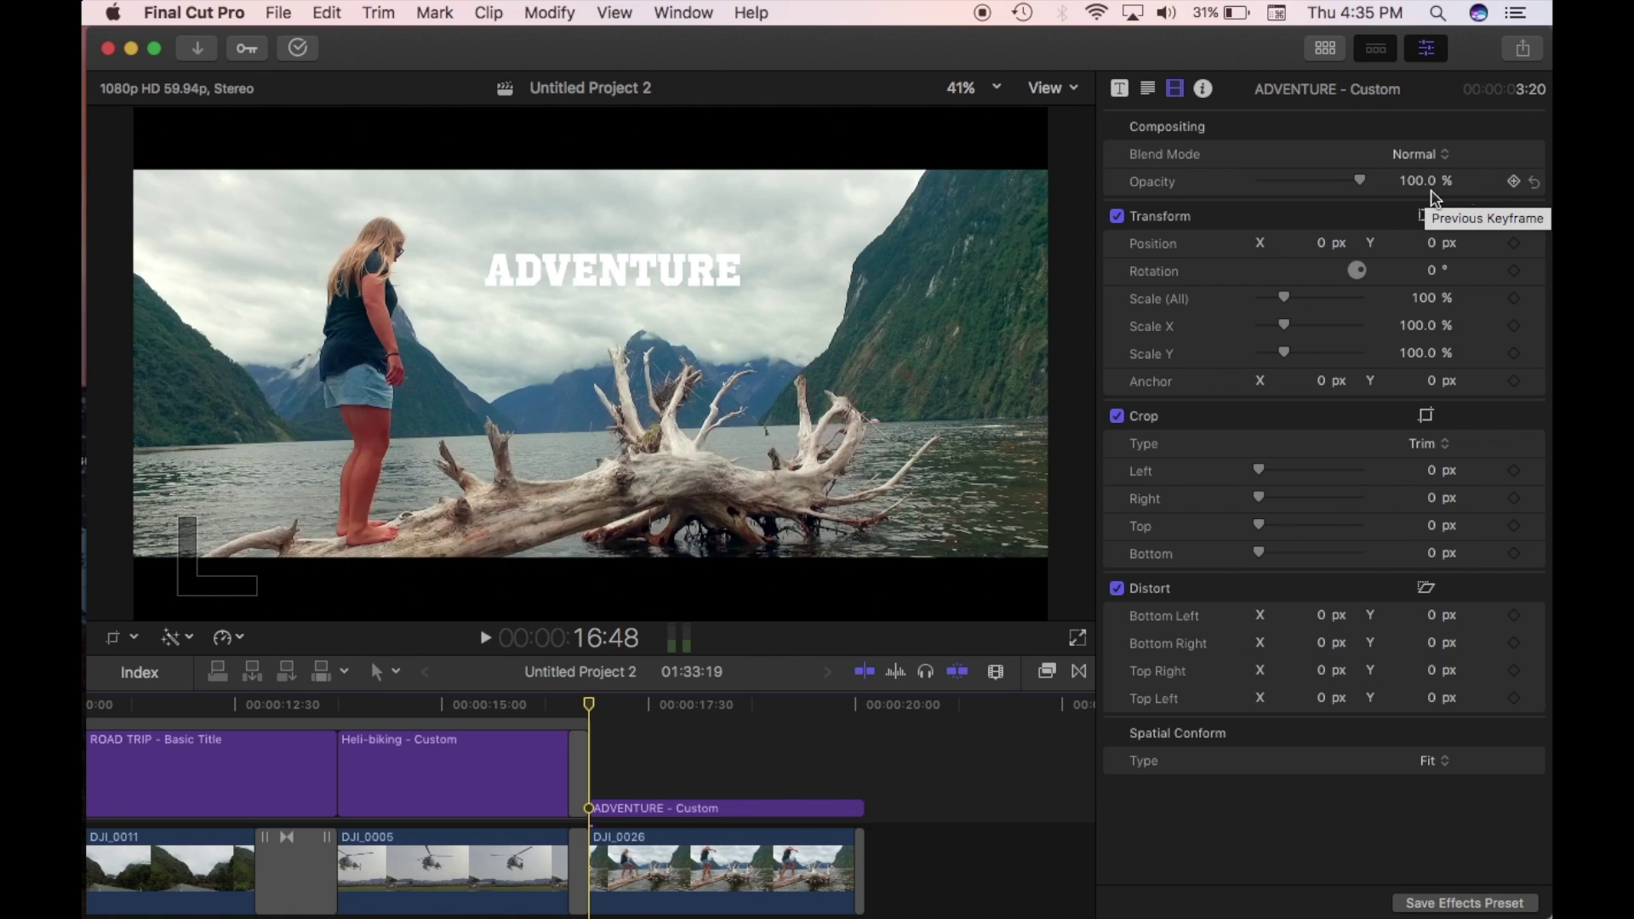
{"action": "left_click_drag", "start_coordinate": [1361, 187], "coordinate": [1459, 218]}
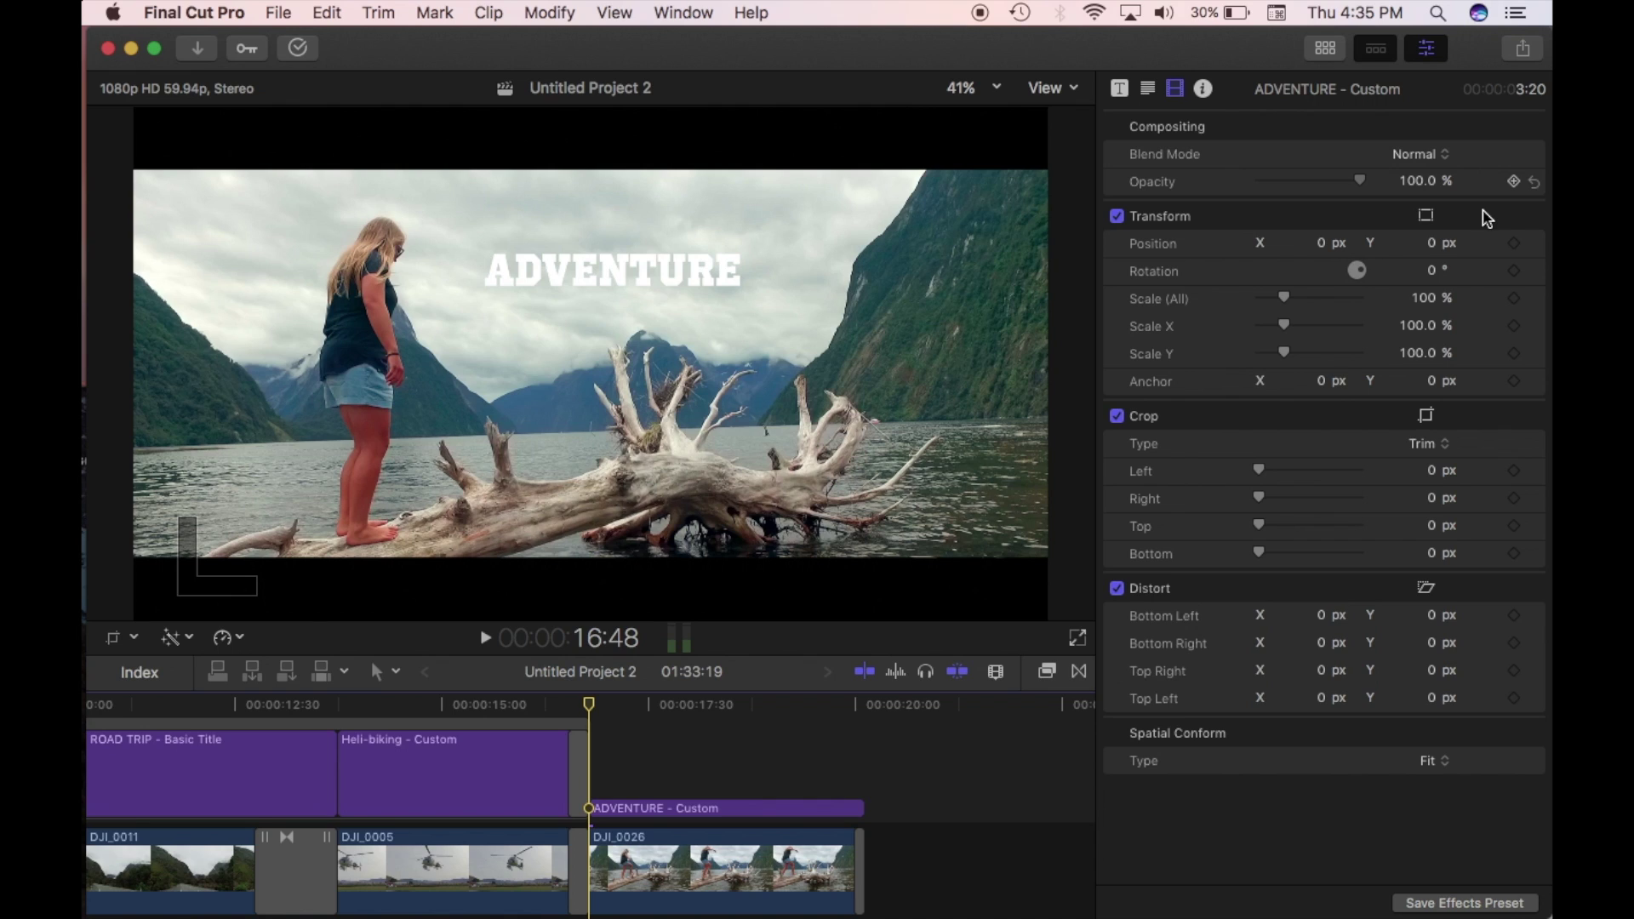
{"action": "left_click_drag", "start_coordinate": [1360, 181], "coordinate": [1235, 181]}
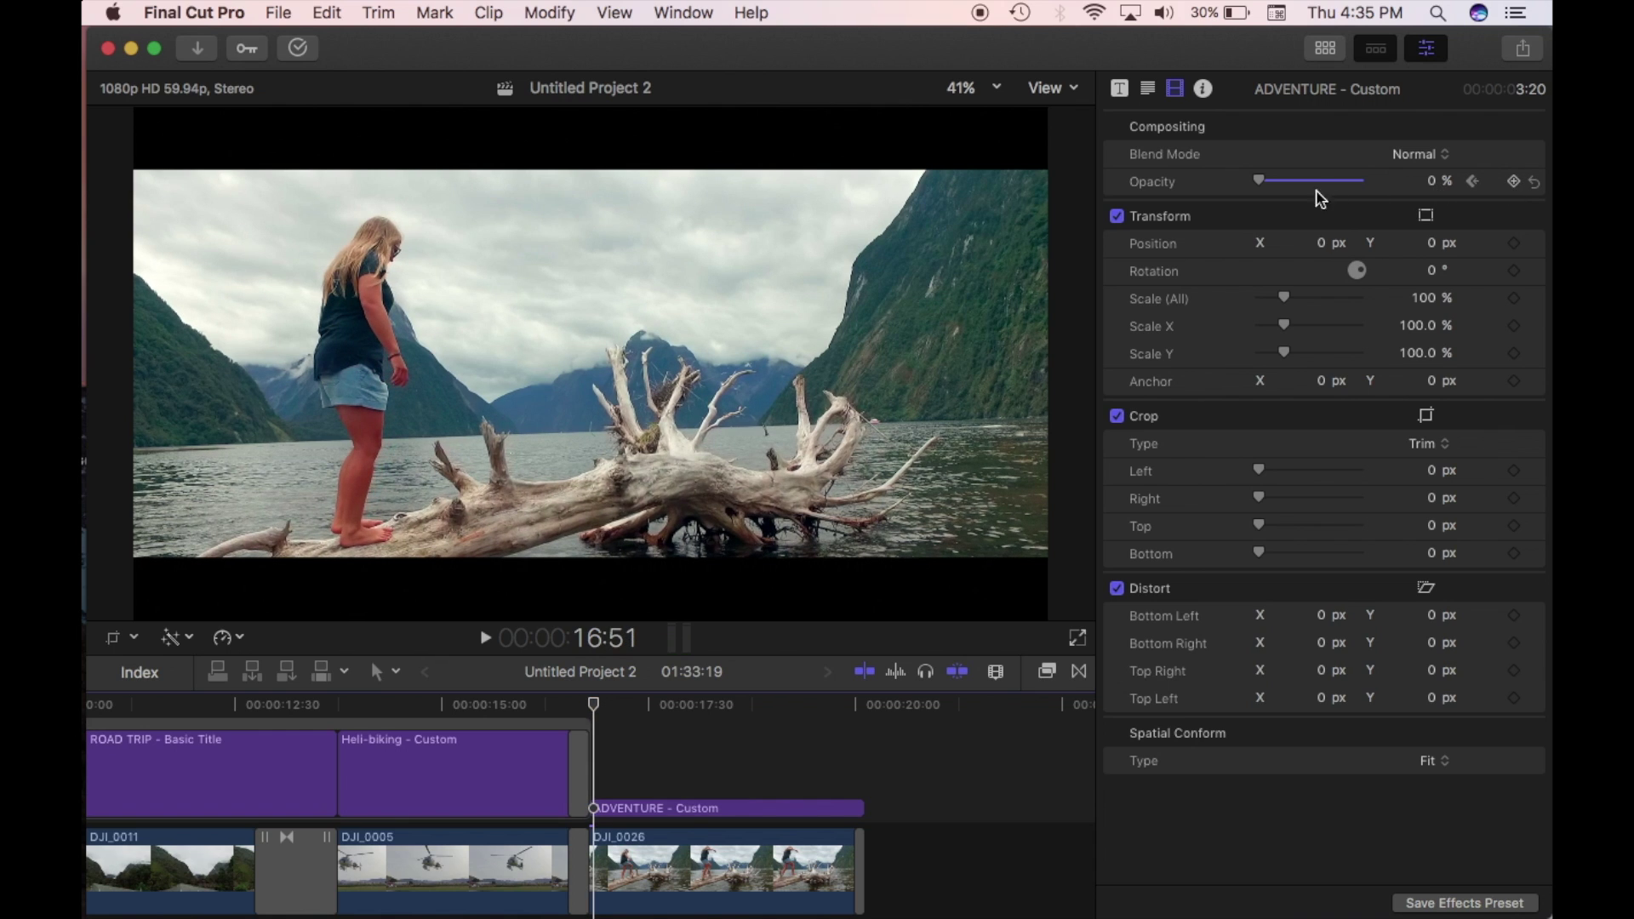
Keyframe ADVENTURE opacity at 0% at its start, rising to 100% a few frames later
{"action": "left_click", "coordinate": [1262, 180]}
{"action": "left_click_drag", "start_coordinate": [1263, 182], "coordinate": [1515, 182]}
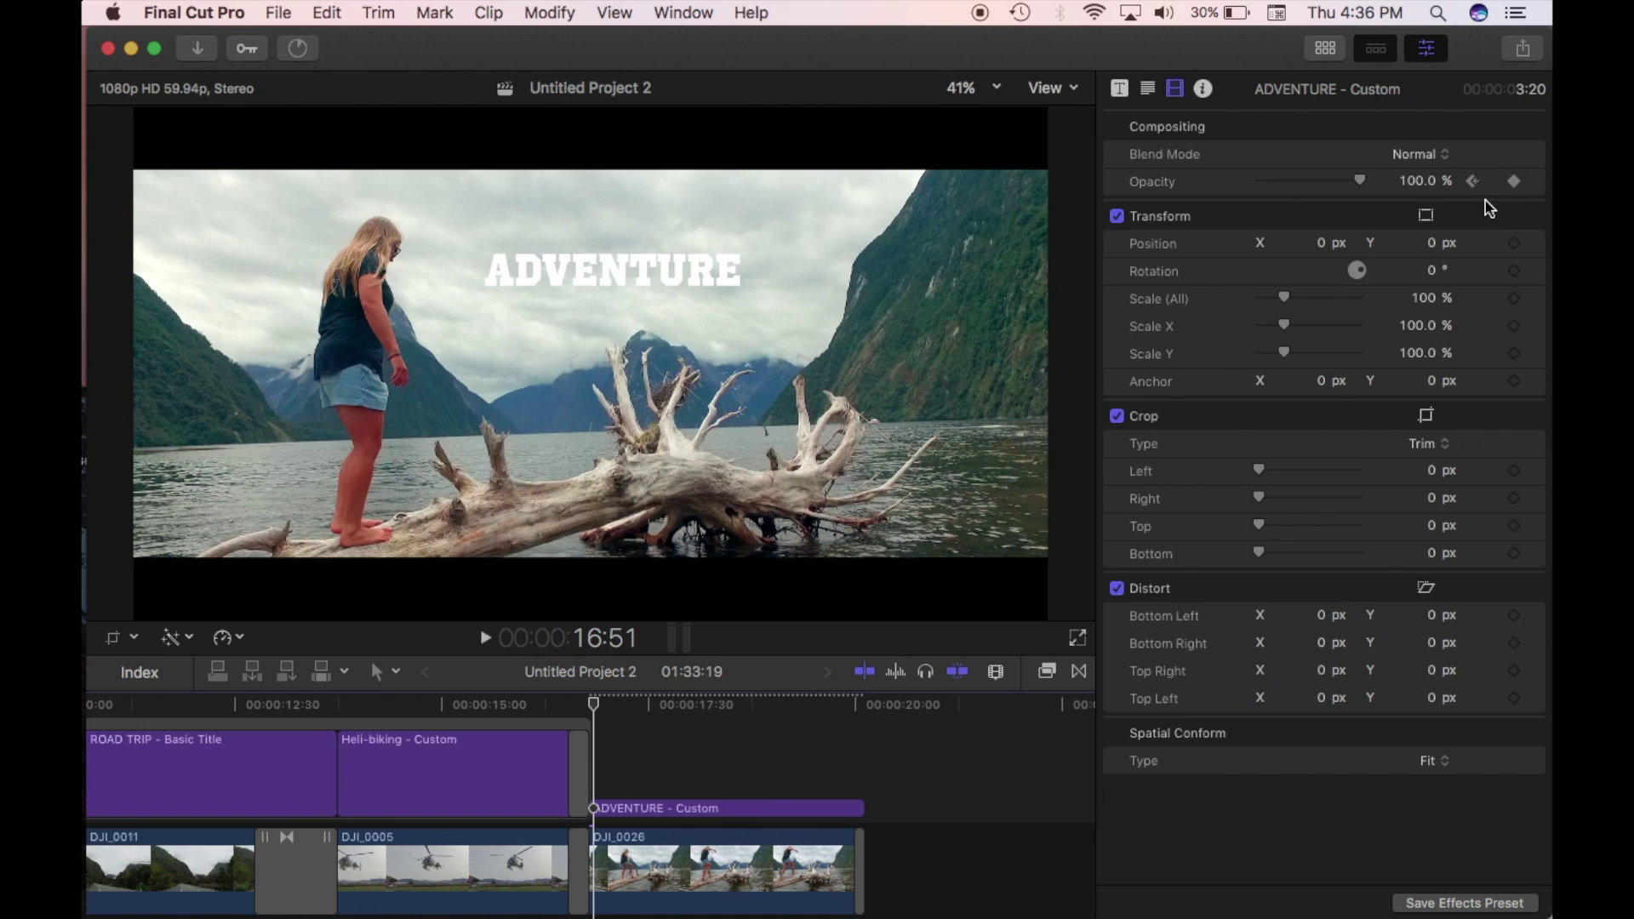
{"action": "key", "text": "Right"}
{"action": "key", "text": "Right"}
{"action": "key", "text": "Right"}
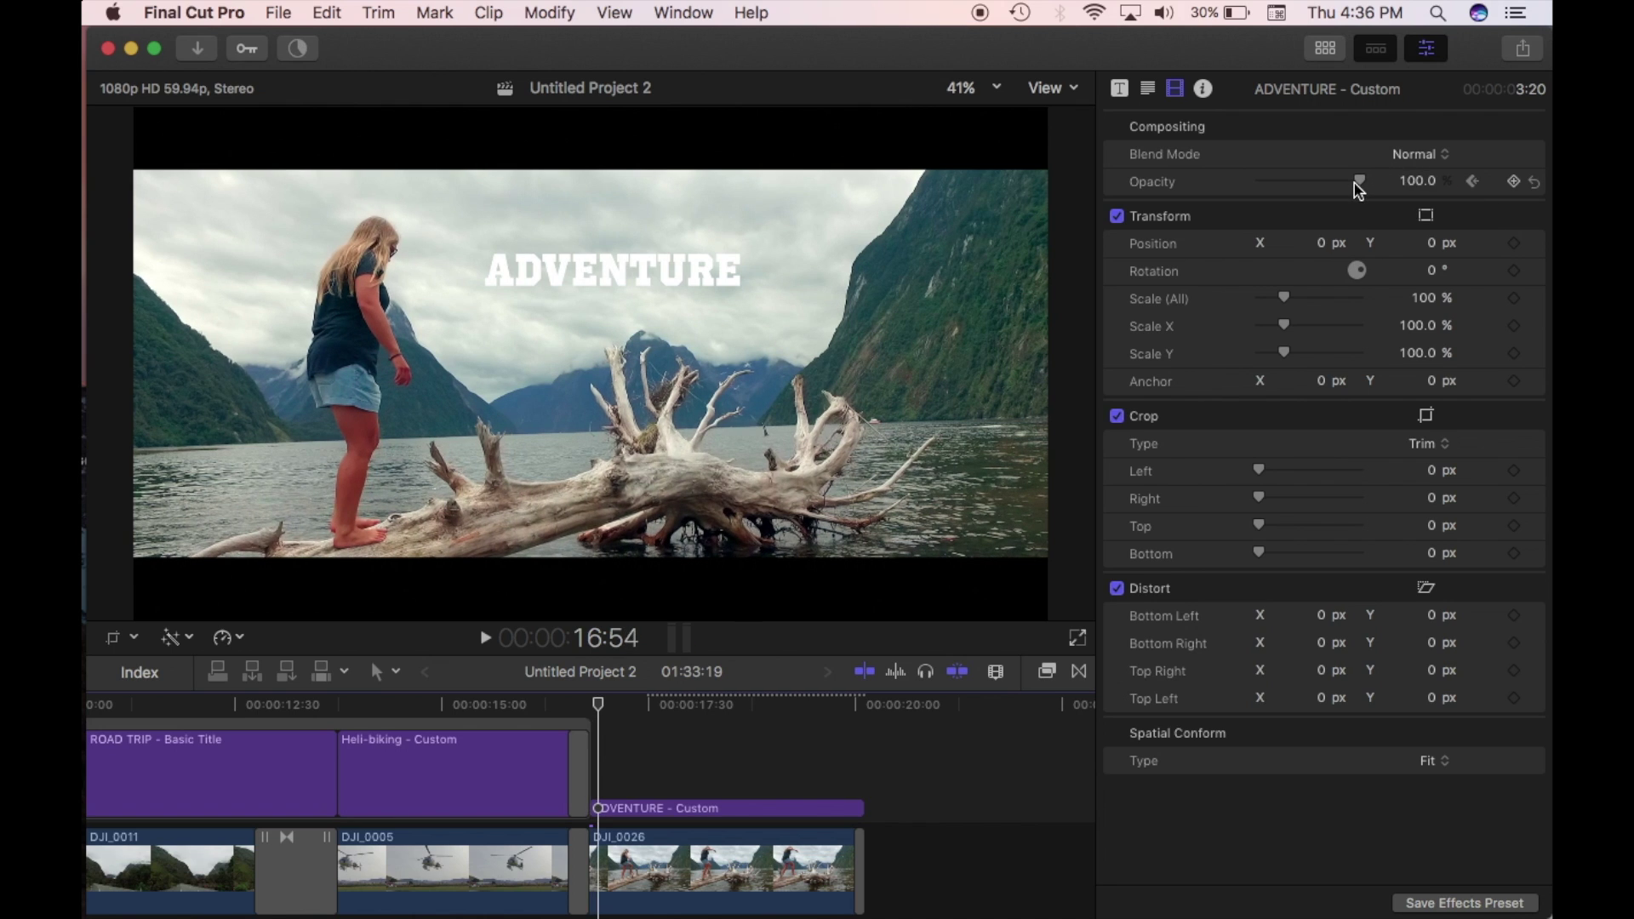
{"action": "left_click_drag", "start_coordinate": [1363, 182], "coordinate": [1204, 181]}
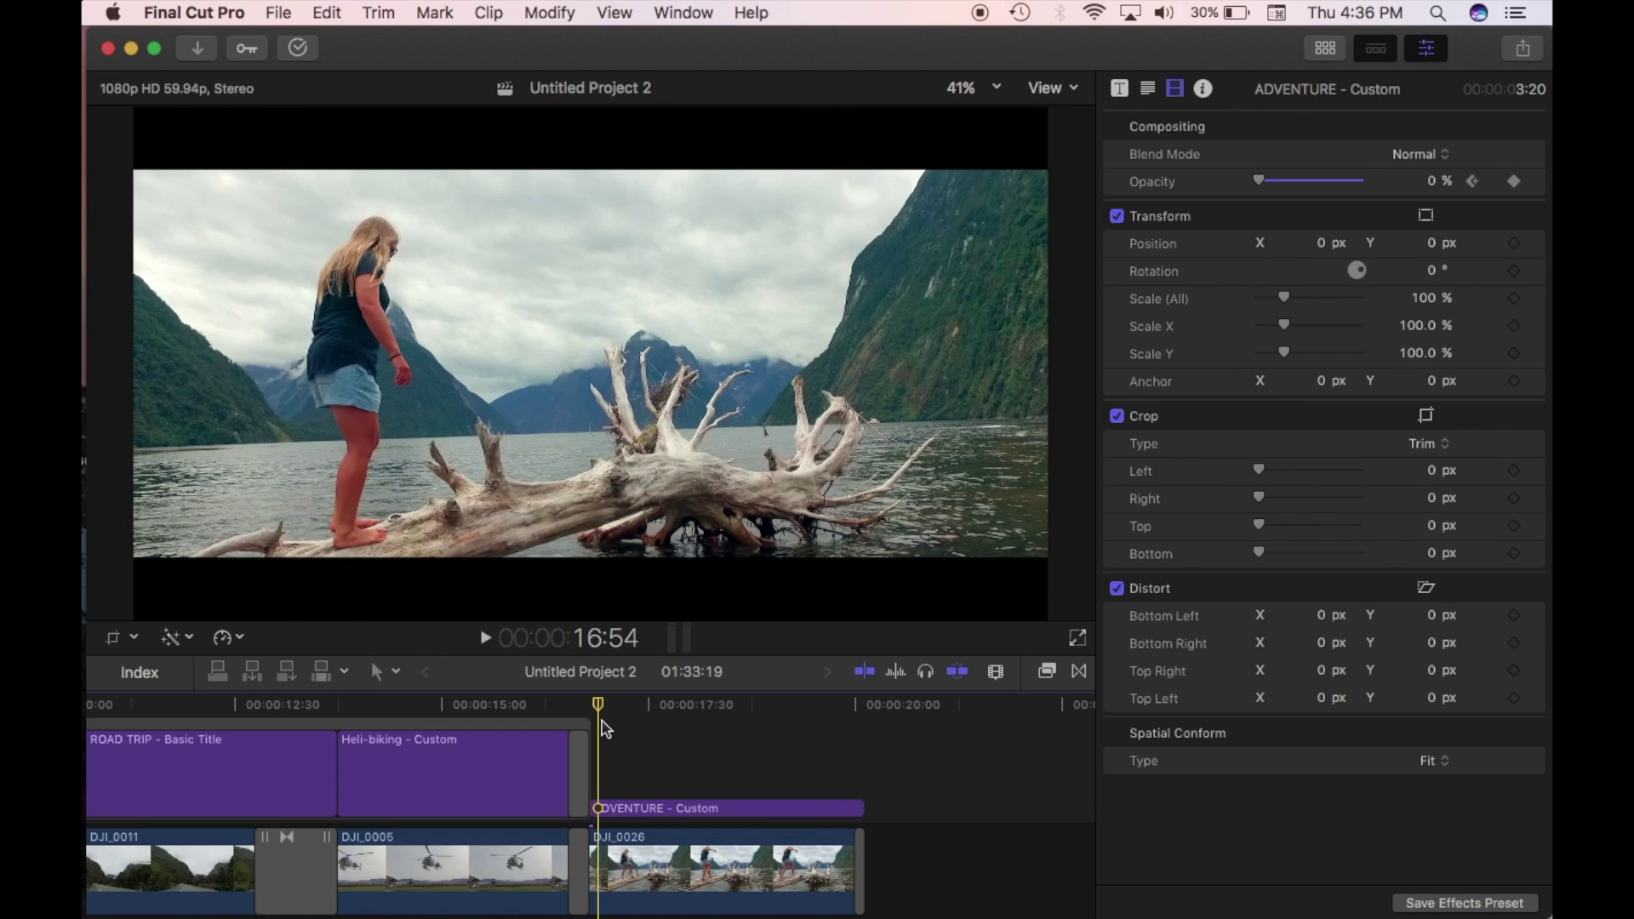
{"action": "key", "text": "Right"}
{"action": "key", "text": "Right"}
{"action": "key", "text": "Right"}
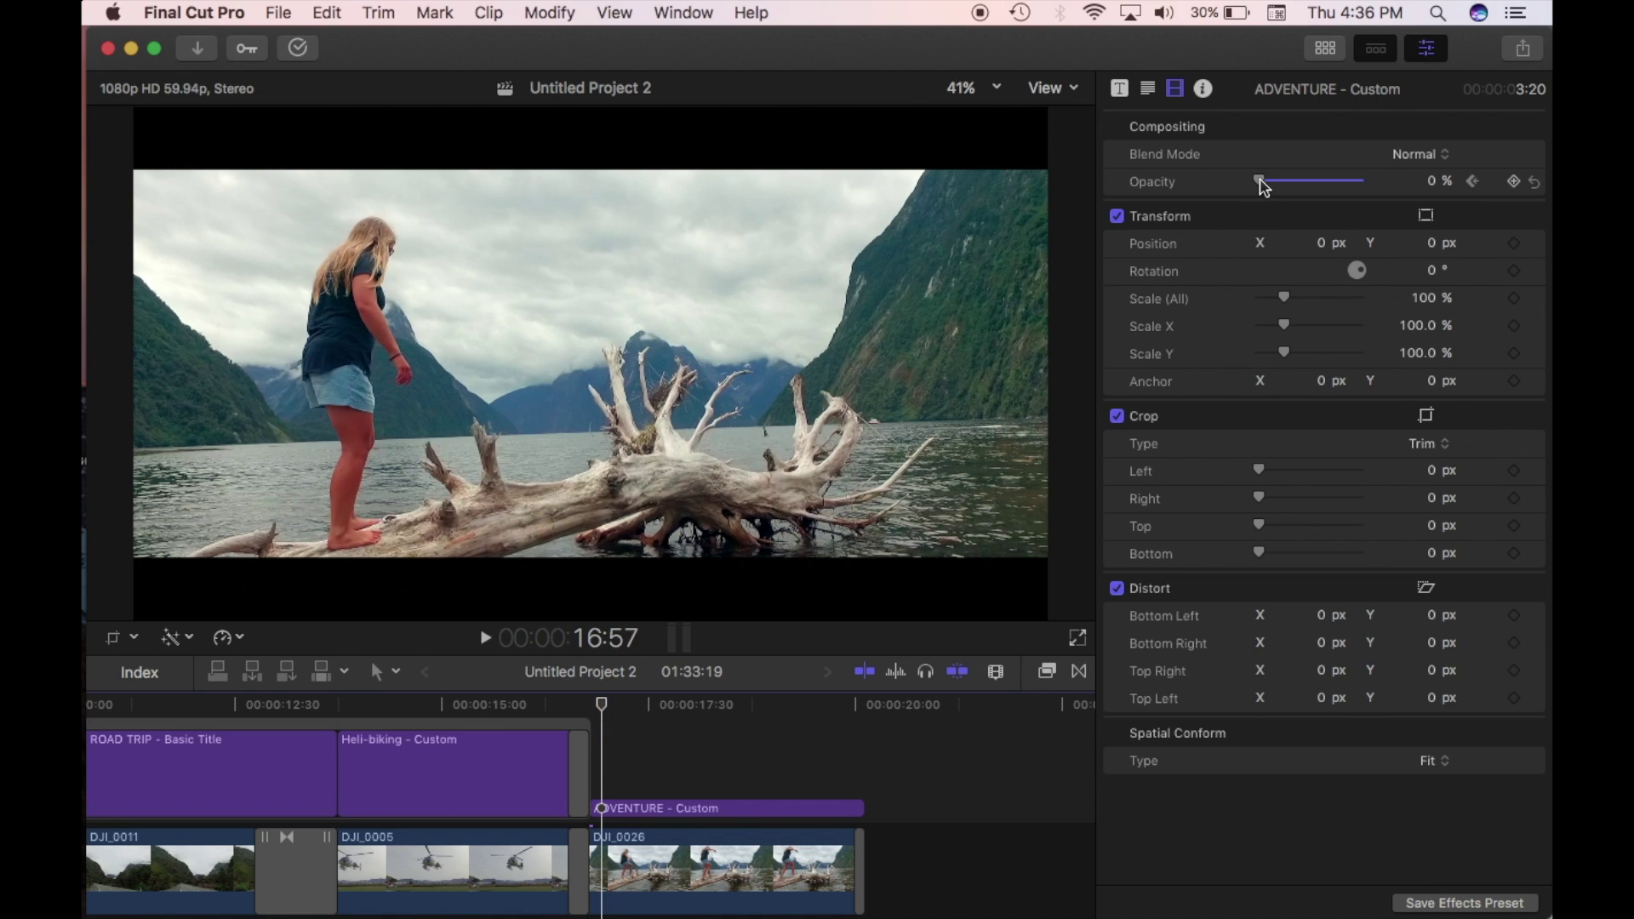
{"action": "left_click_drag", "start_coordinate": [1260, 180], "coordinate": [1359, 181]}
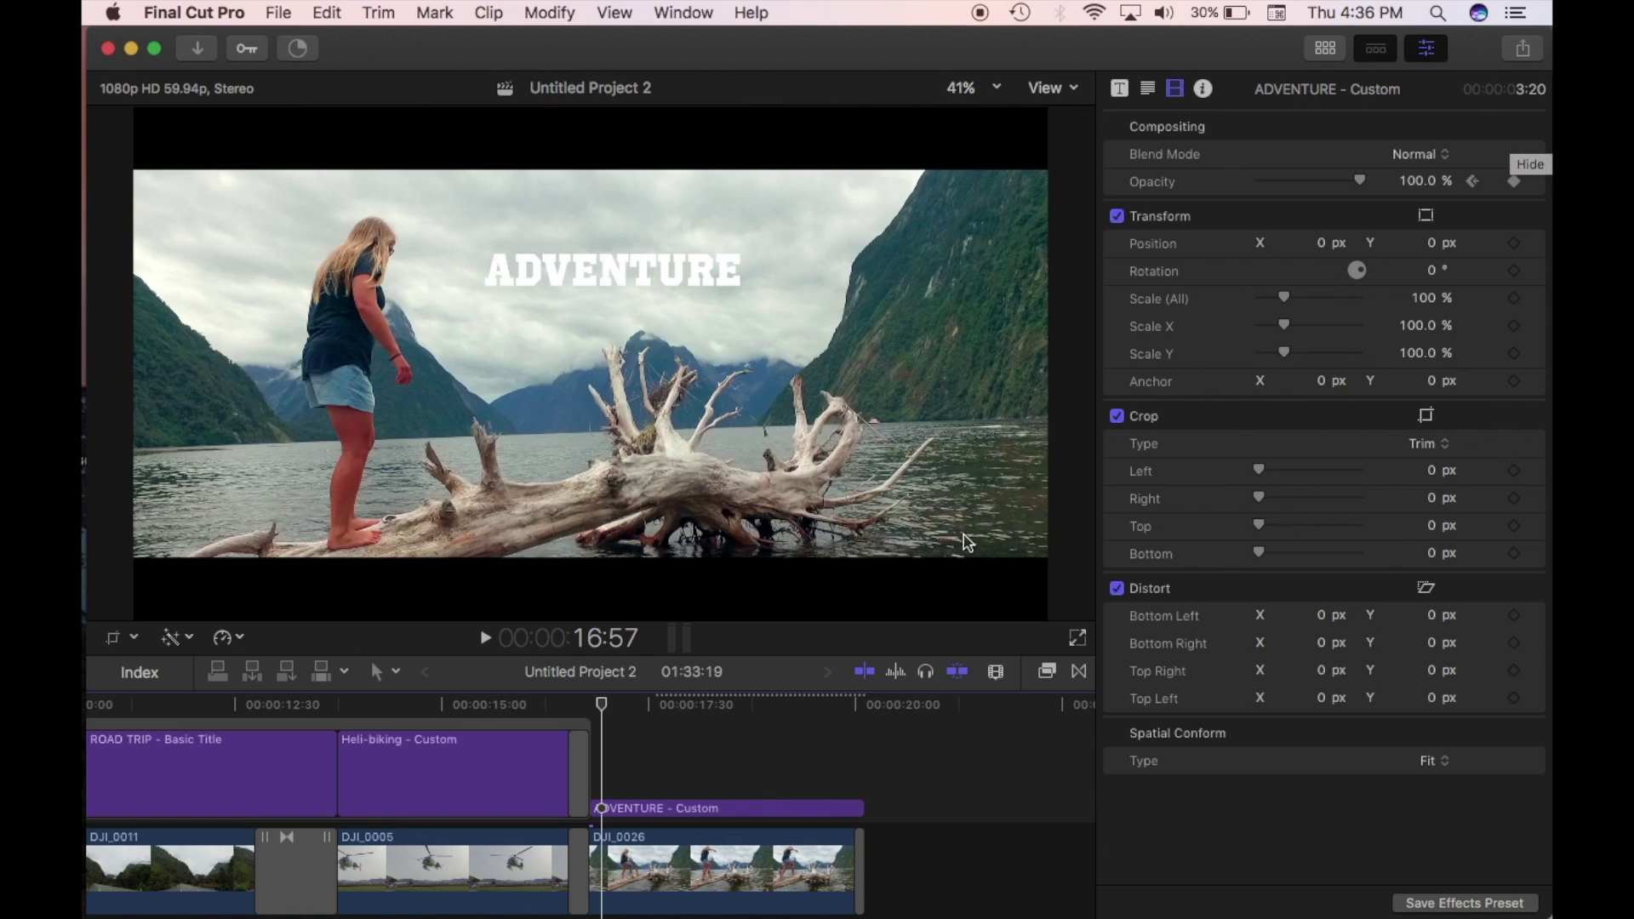
Play back the ADVENTURE fade-in, then move the playhead near the title clip's end
{"action": "left_click", "coordinate": [583, 712]}
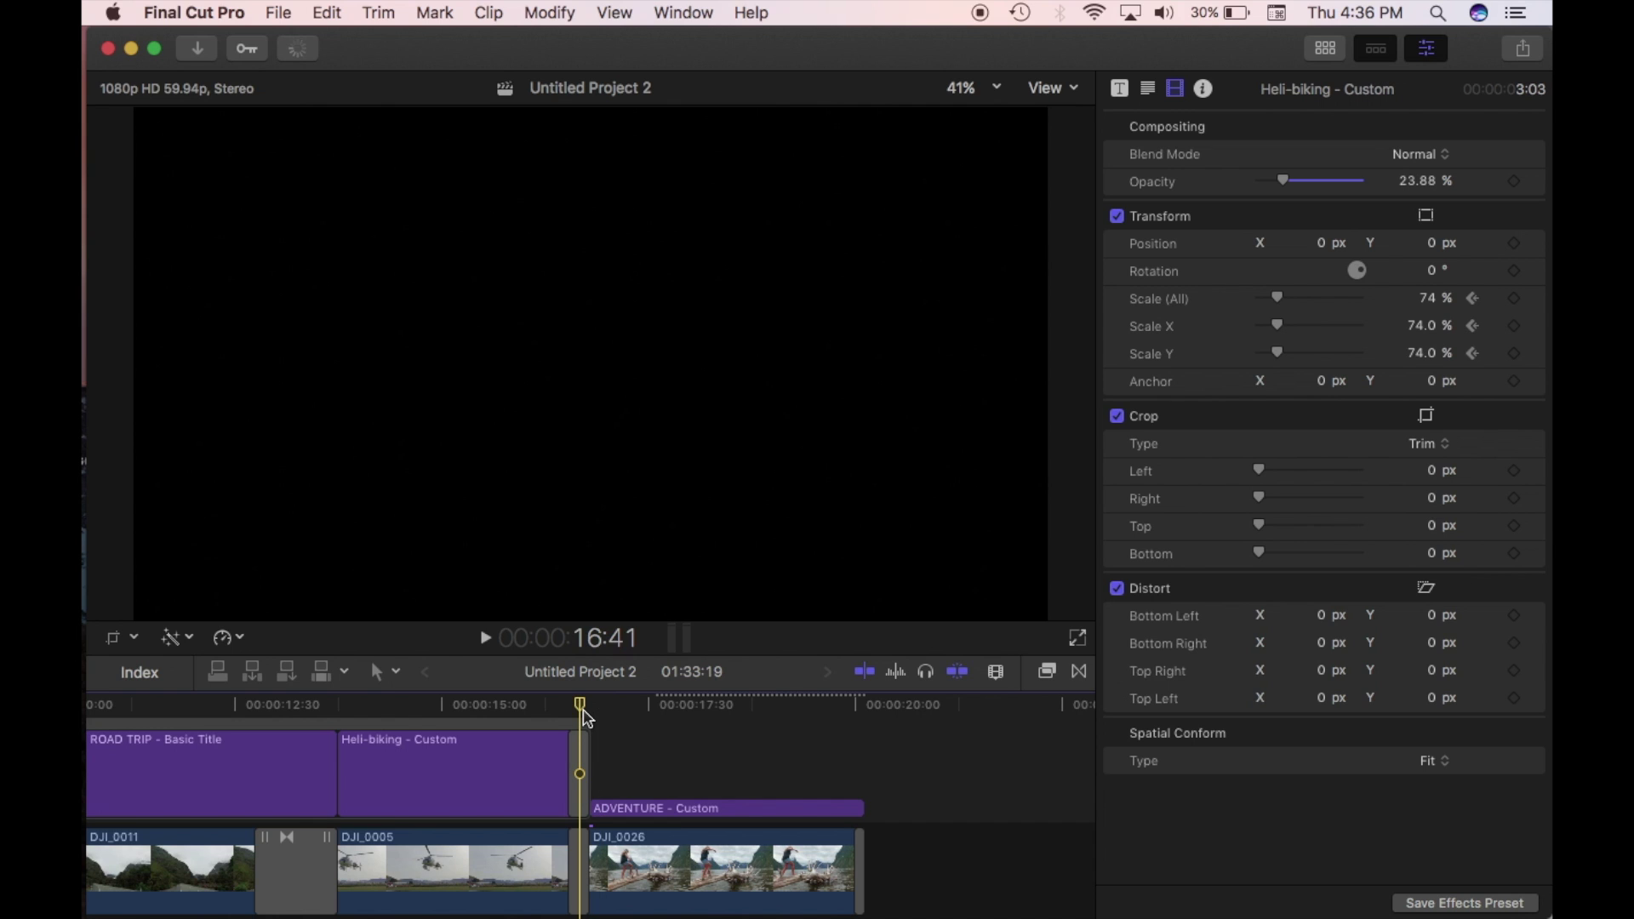
{"action": "key", "text": "space"}
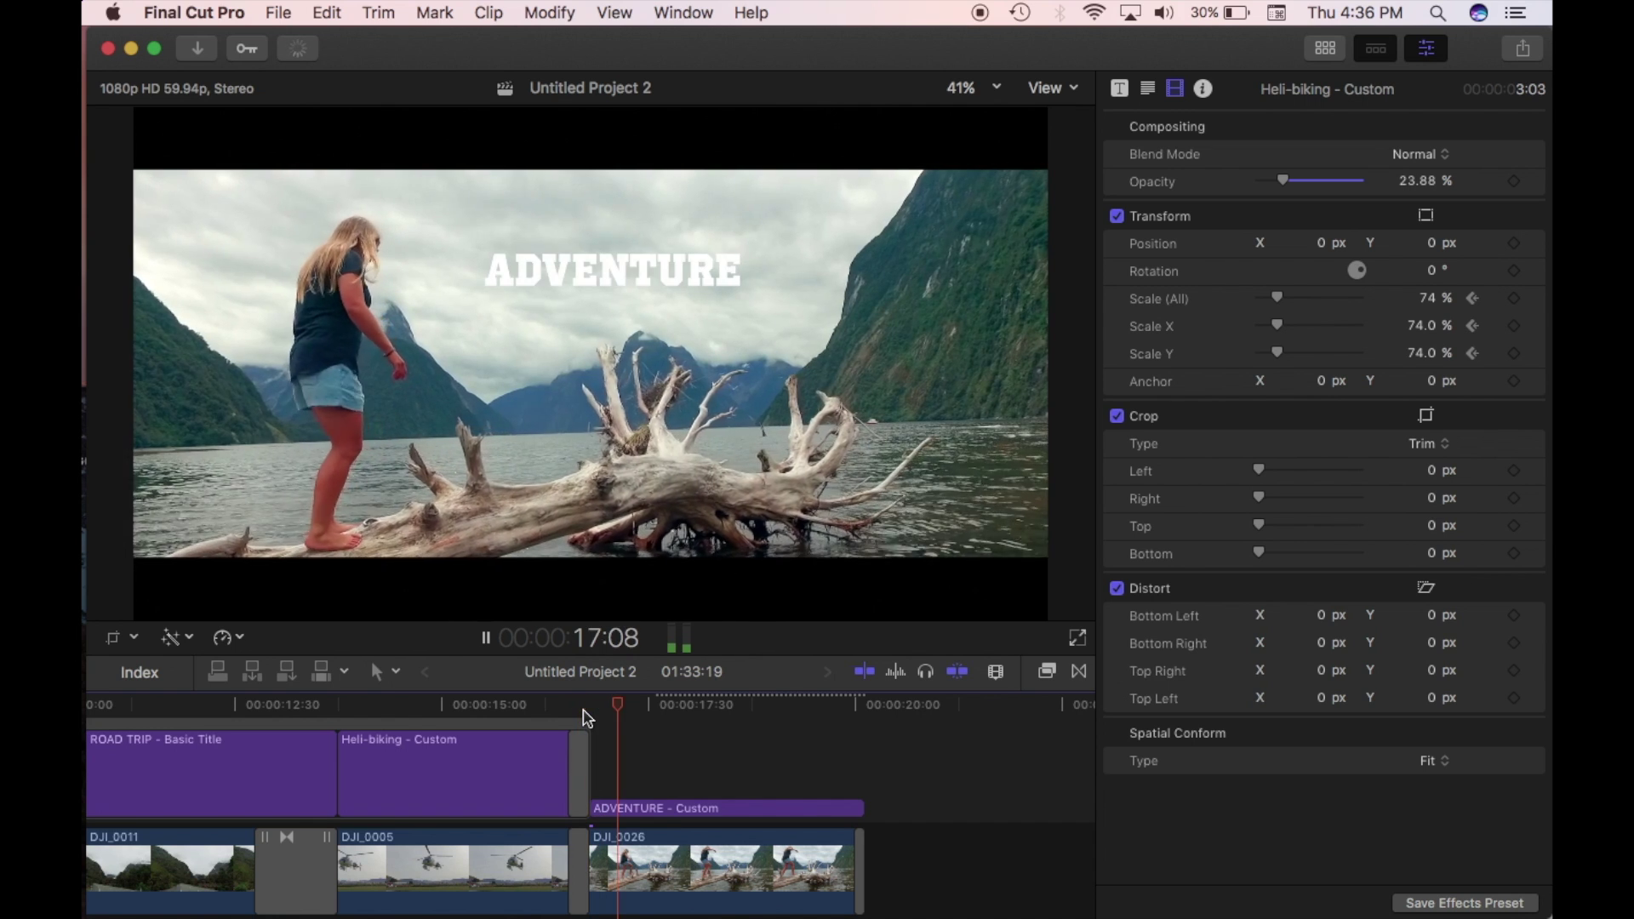
{"action": "key", "text": "space"}
{"action": "left_click_drag", "start_coordinate": [607, 704], "coordinate": [832, 719]}
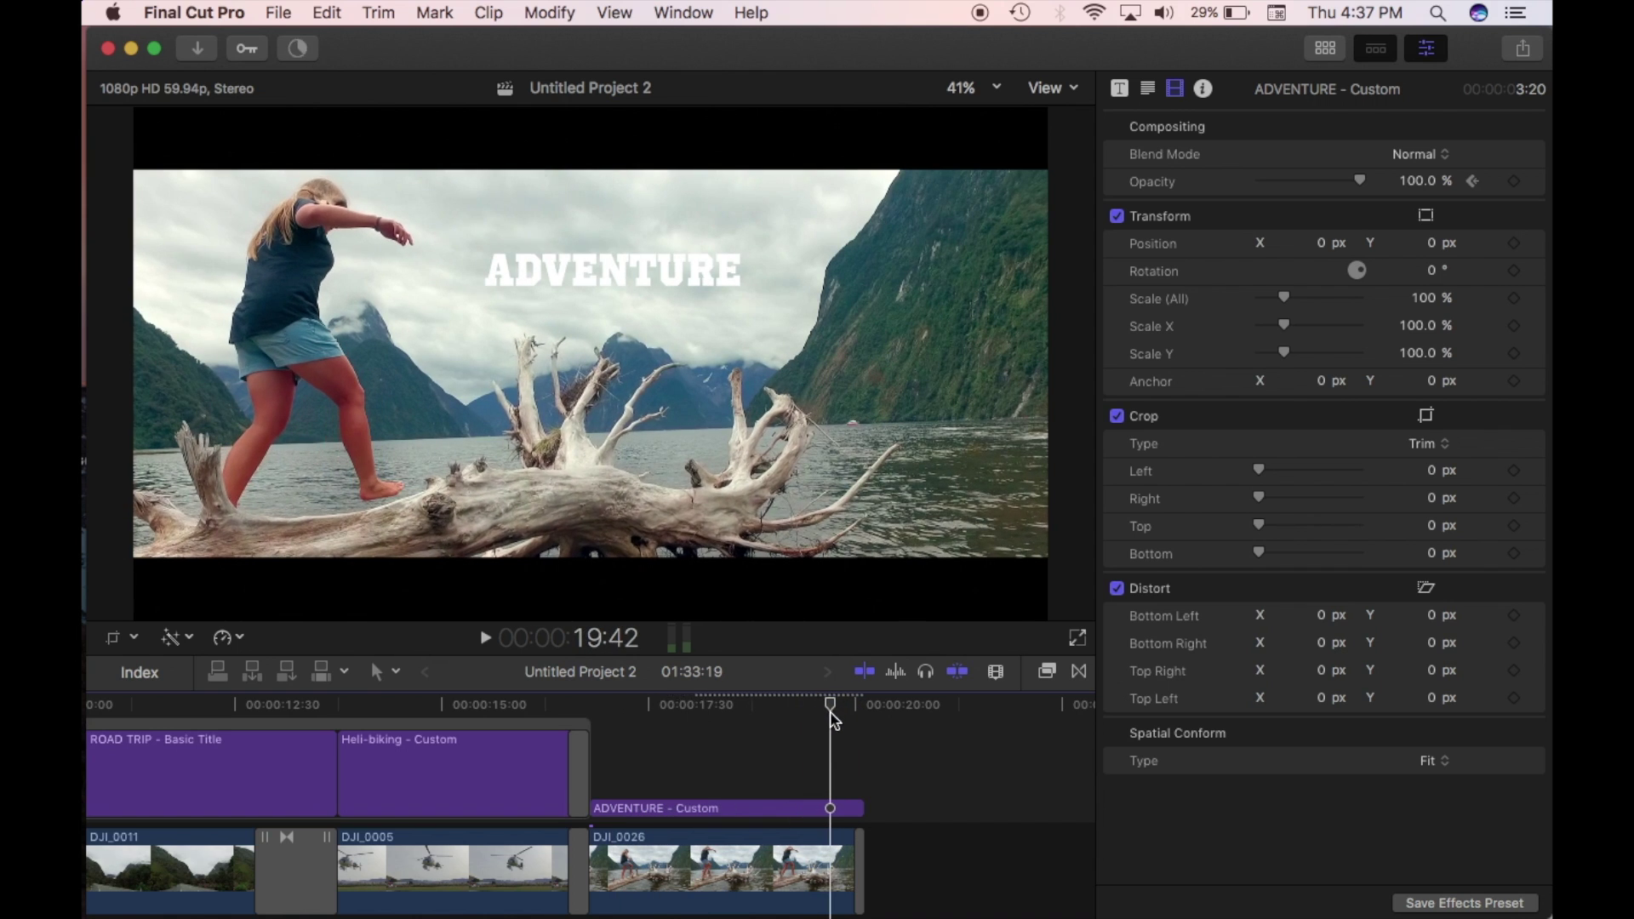
Add an opacity keyframe near the ADVENTURE title's end, lower it, and play back to check
{"action": "left_click", "coordinate": [824, 807]}
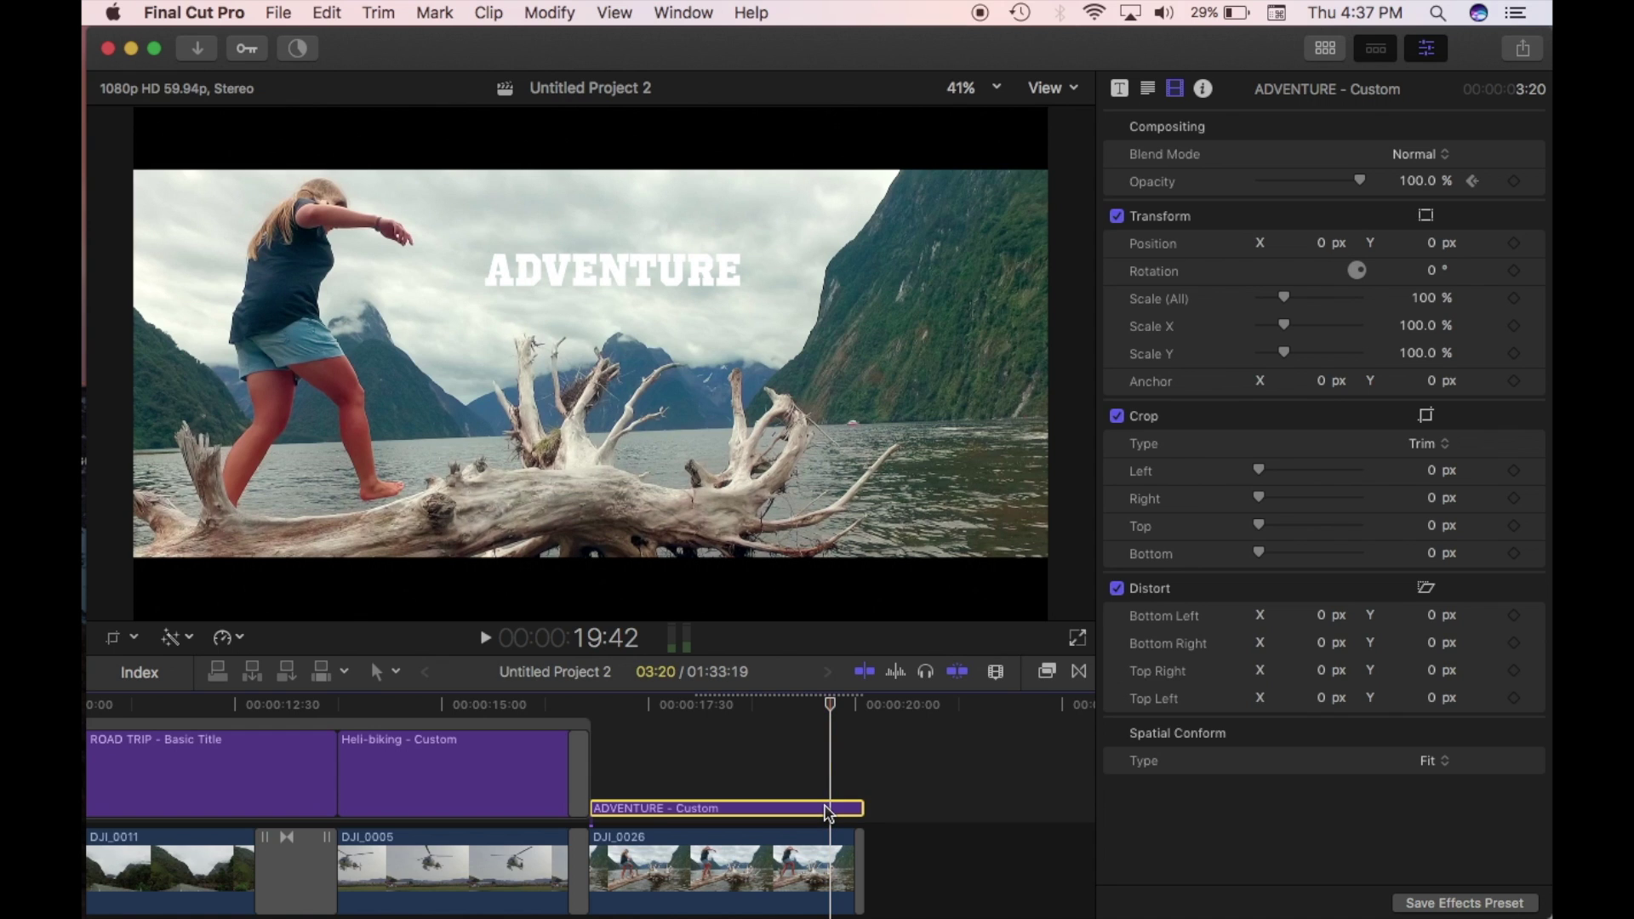
{"action": "left_click", "coordinate": [1514, 182]}
{"action": "left_click_drag", "start_coordinate": [1362, 181], "coordinate": [1256, 182]}
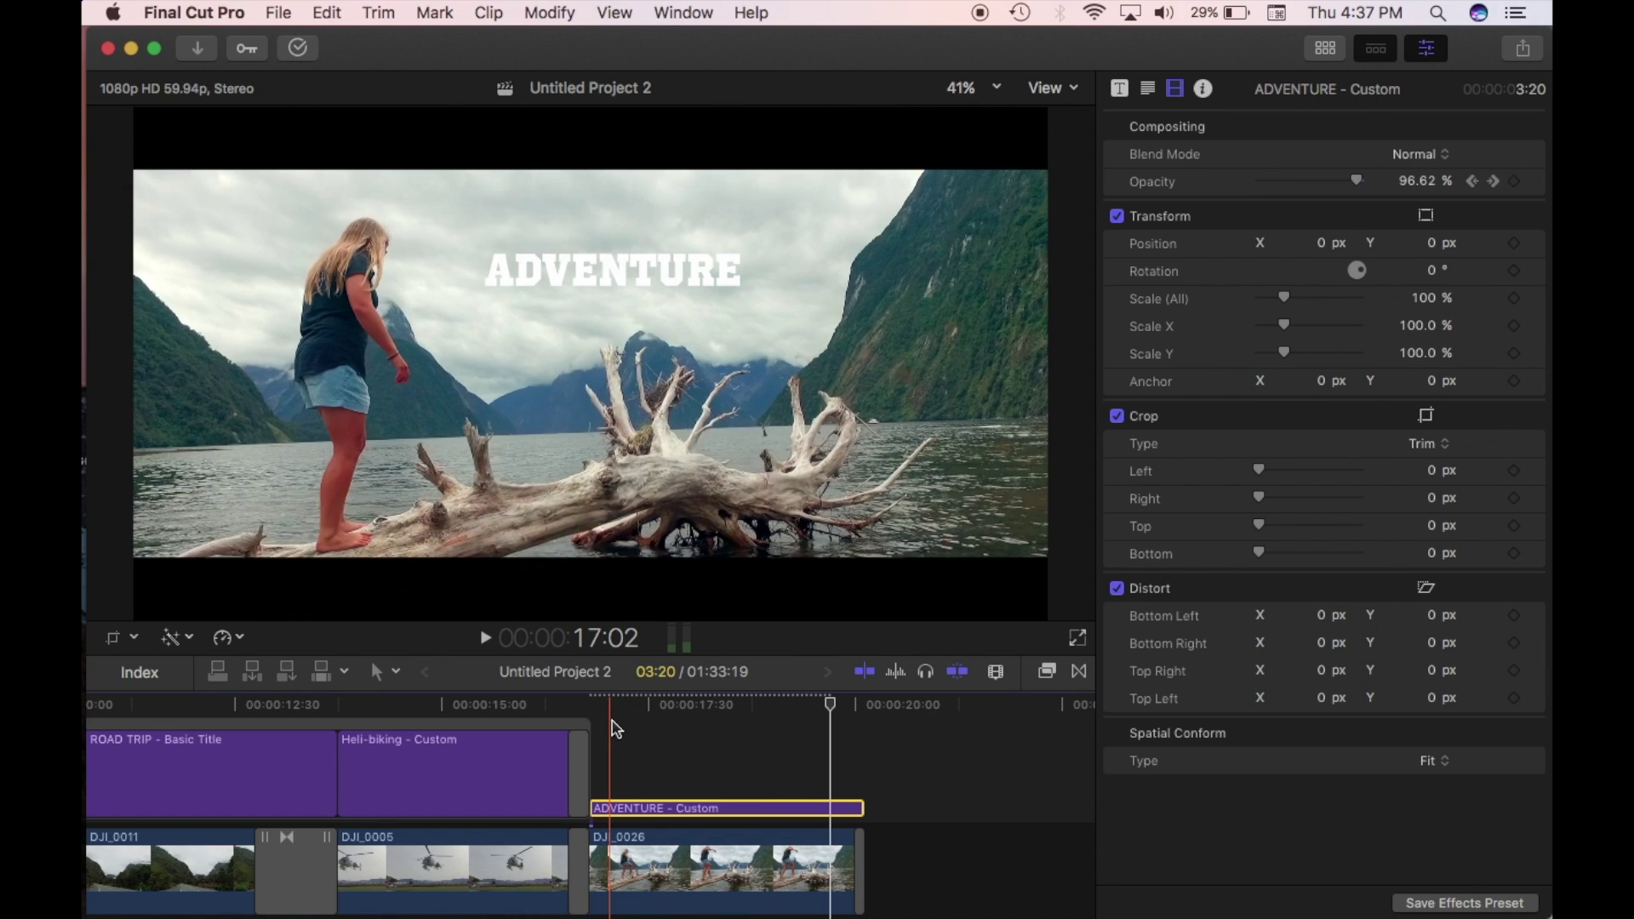
{"action": "left_click", "coordinate": [613, 723]}
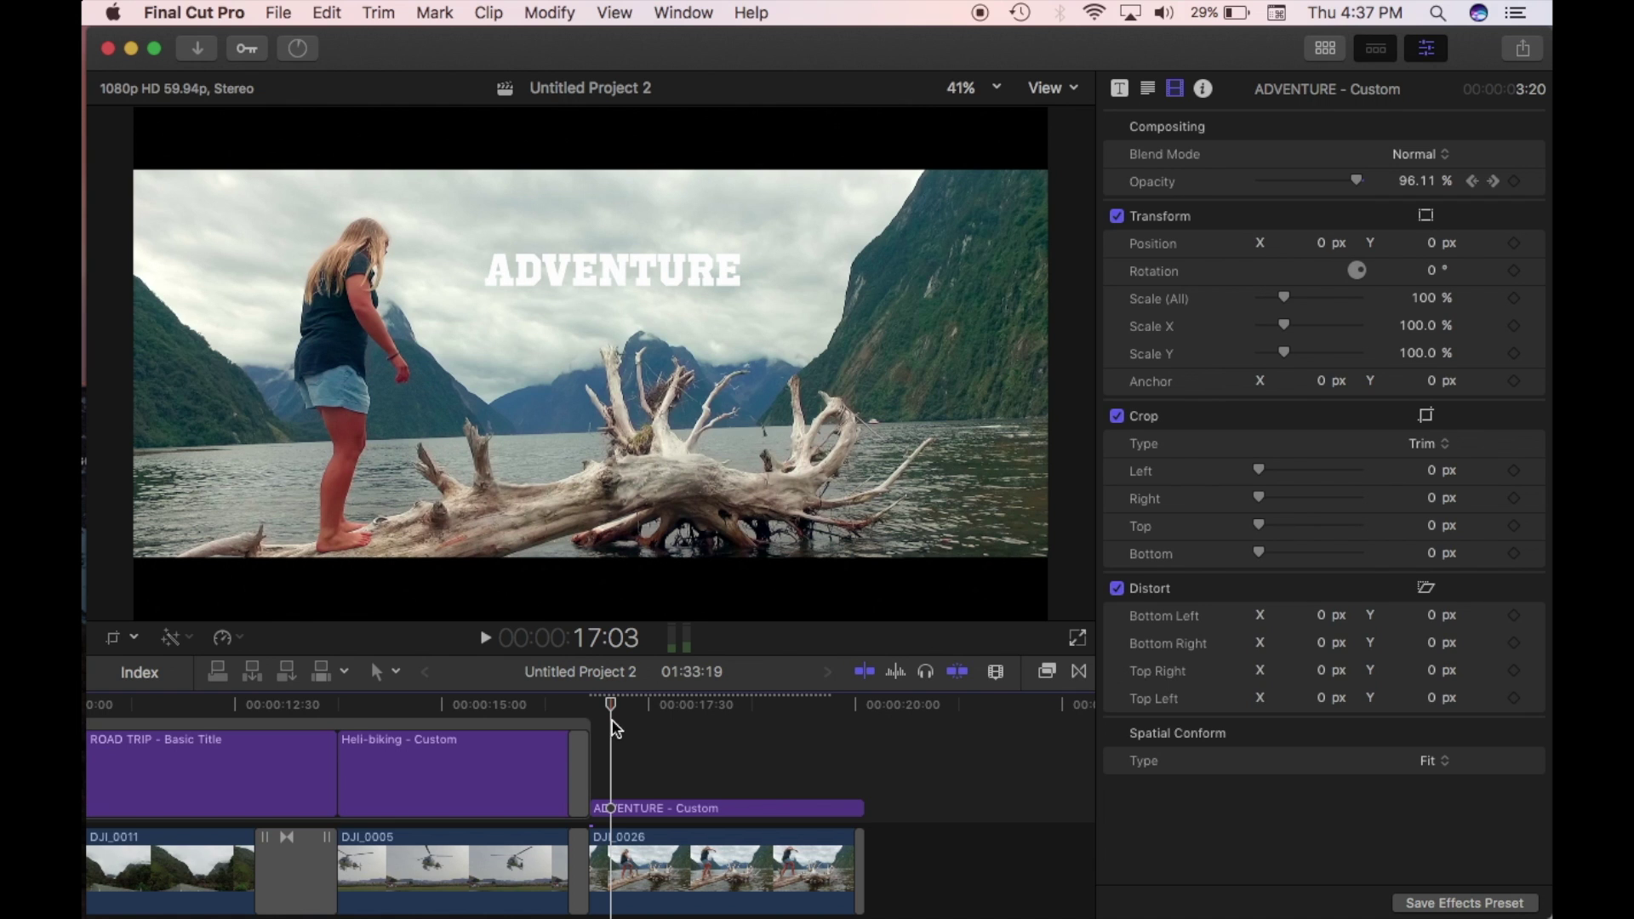
{"action": "key", "text": "space"}
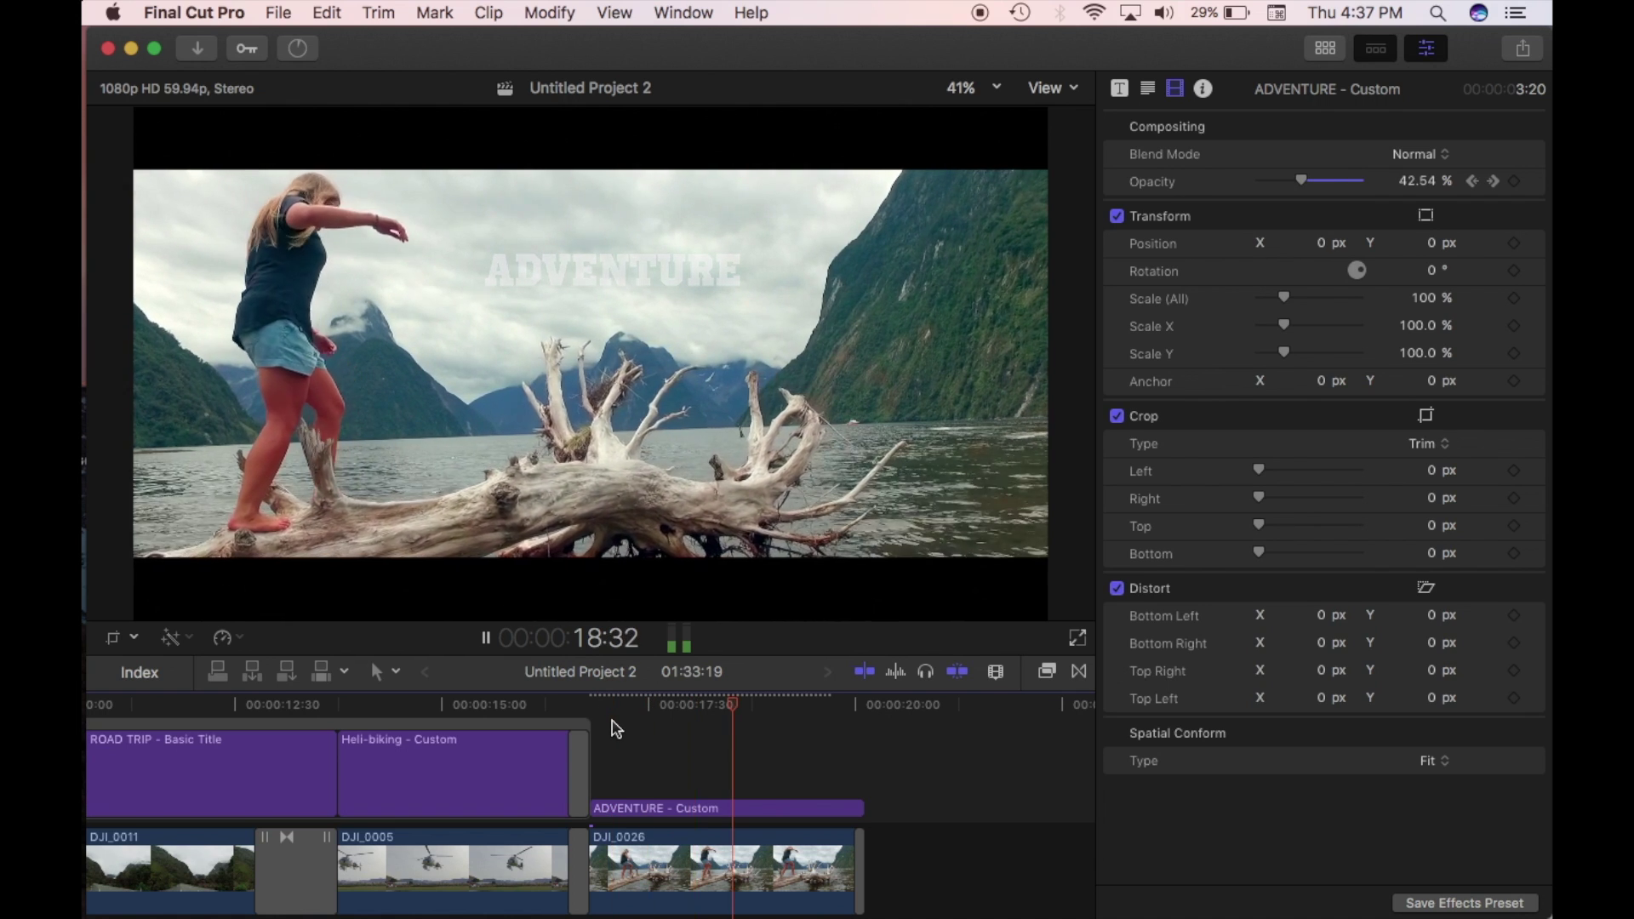
{"action": "key", "text": "space"}
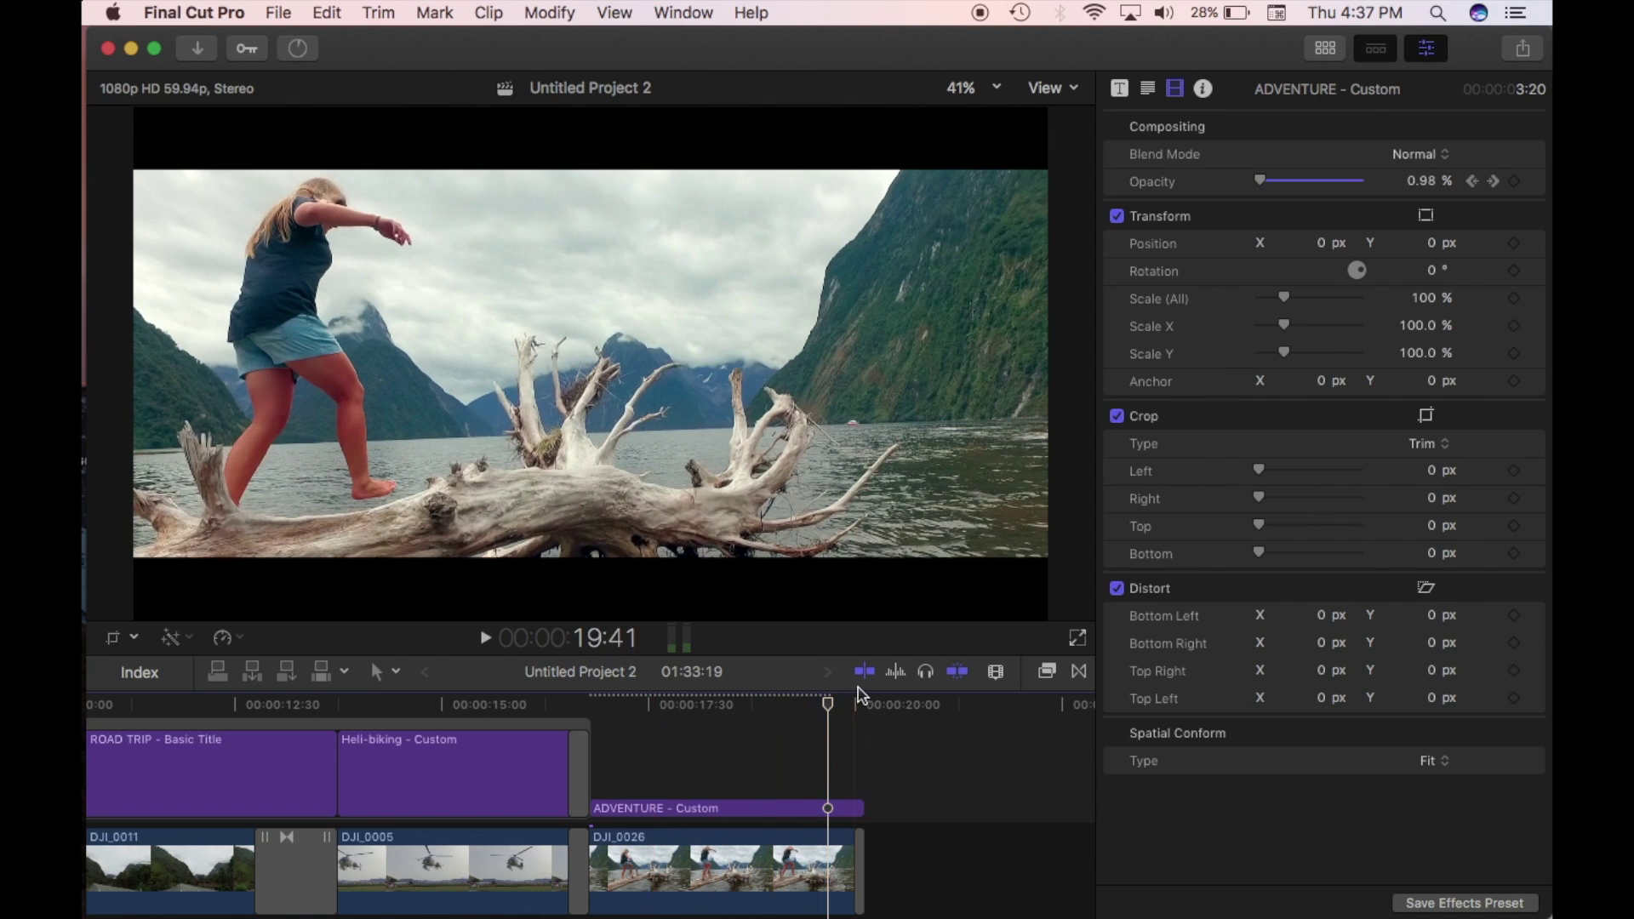
{"action": "left_click", "coordinate": [835, 703]}
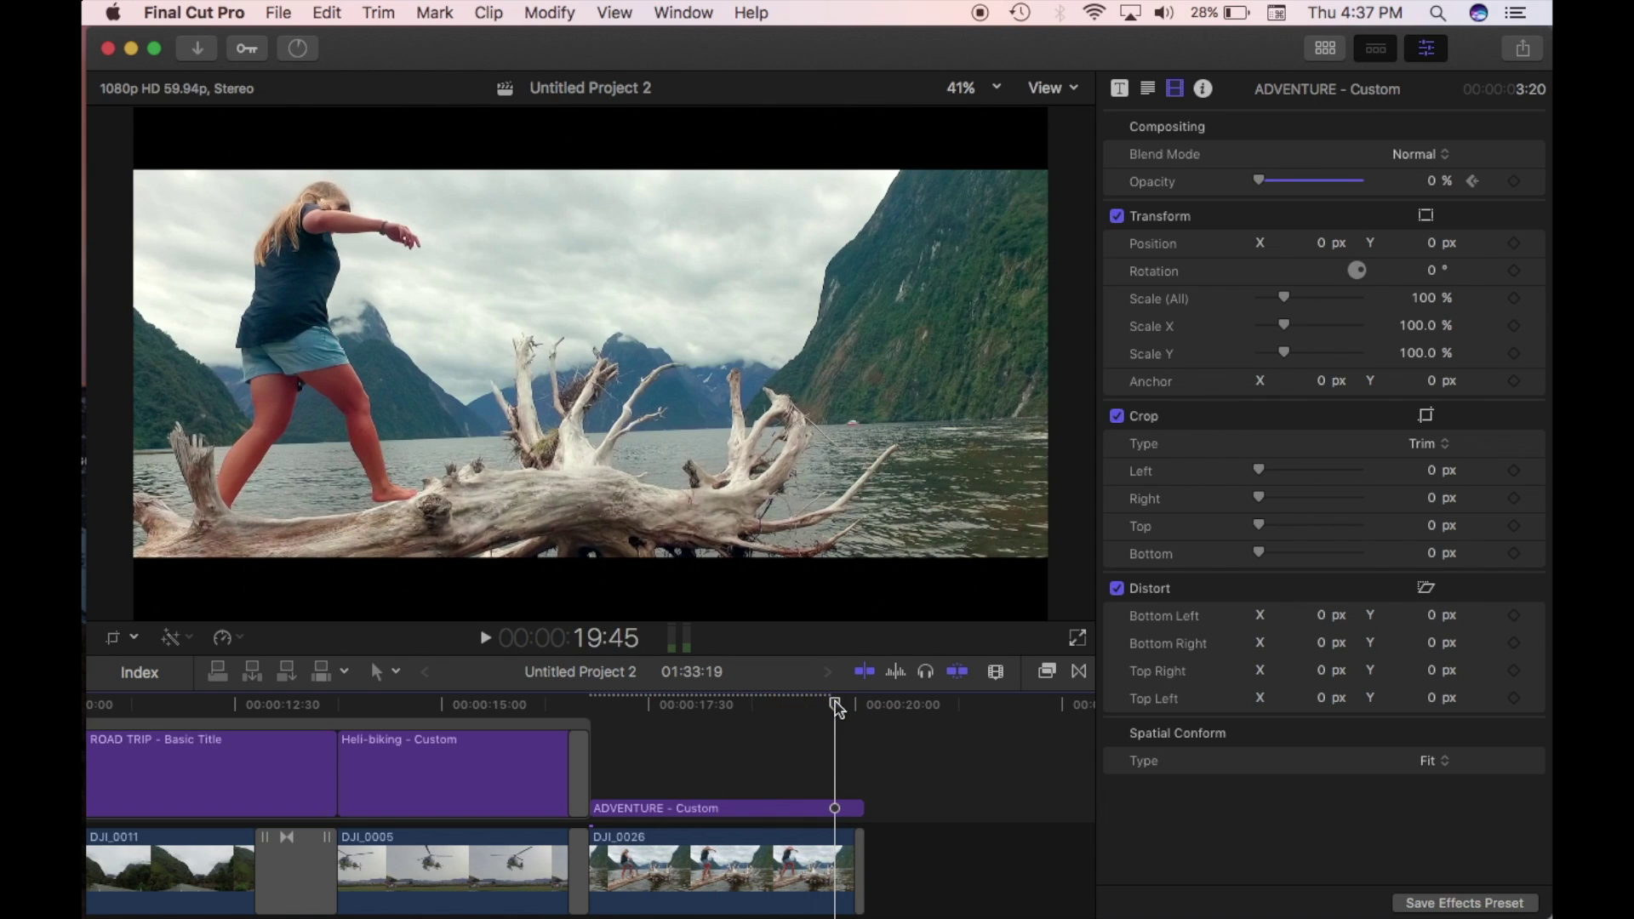
Keyframe ADVENTURE opacity at 100% near the clip end, fading to 0% a few frames later
{"action": "left_click", "coordinate": [824, 810]}
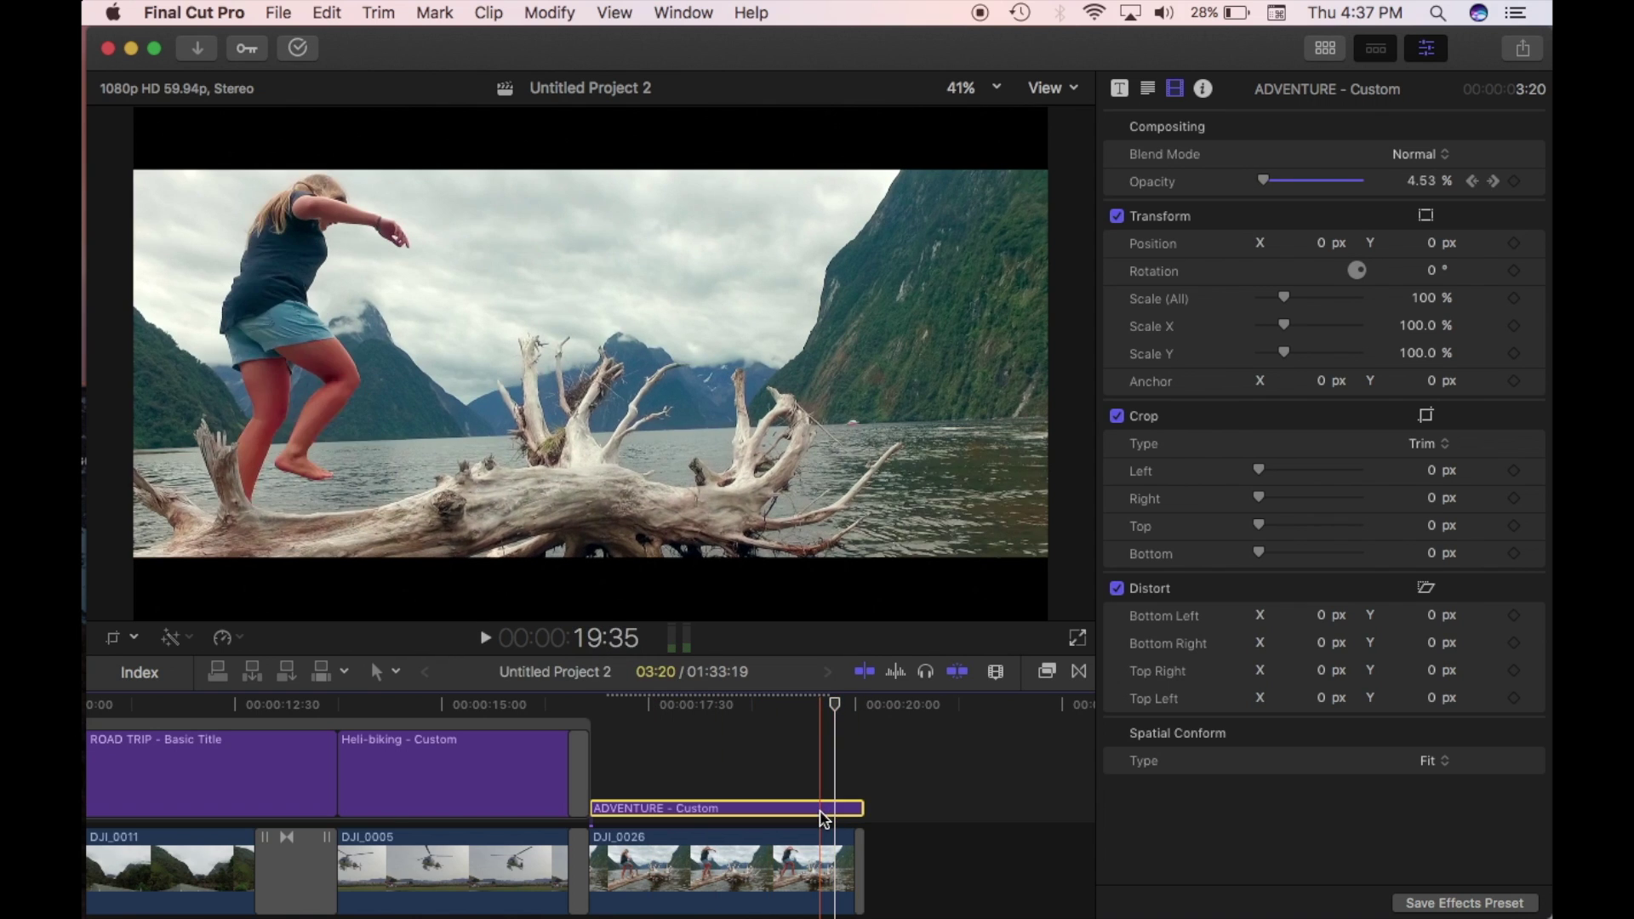
{"action": "left_click", "coordinate": [1260, 182]}
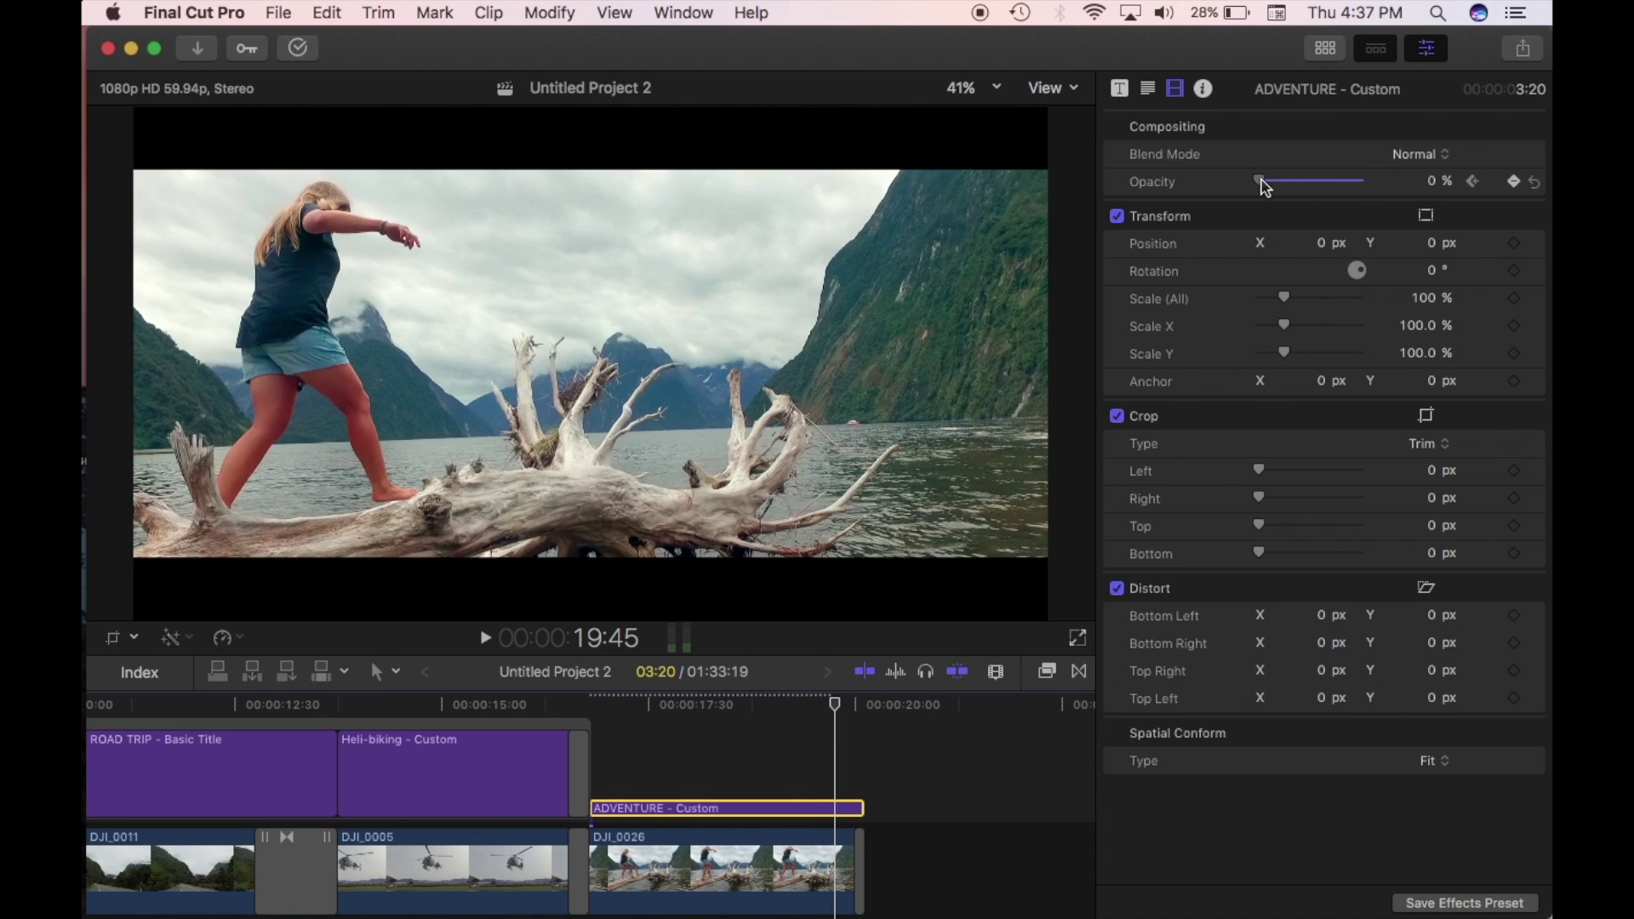
{"action": "left_click_drag", "start_coordinate": [1261, 183], "coordinate": [1489, 161]}
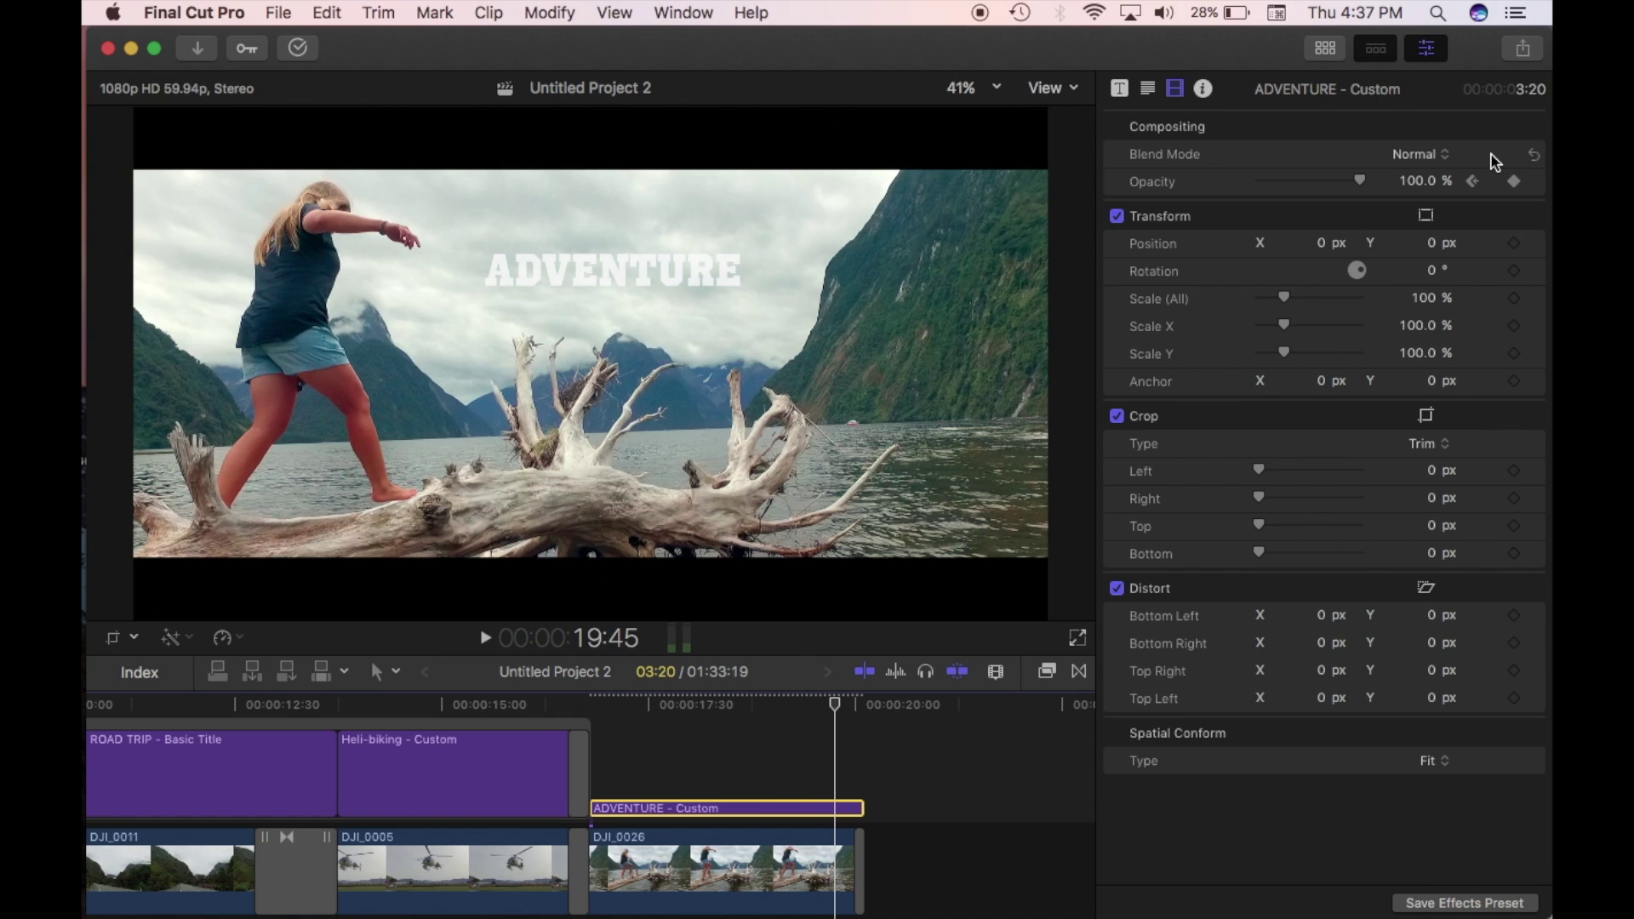
{"action": "key", "text": "space"}
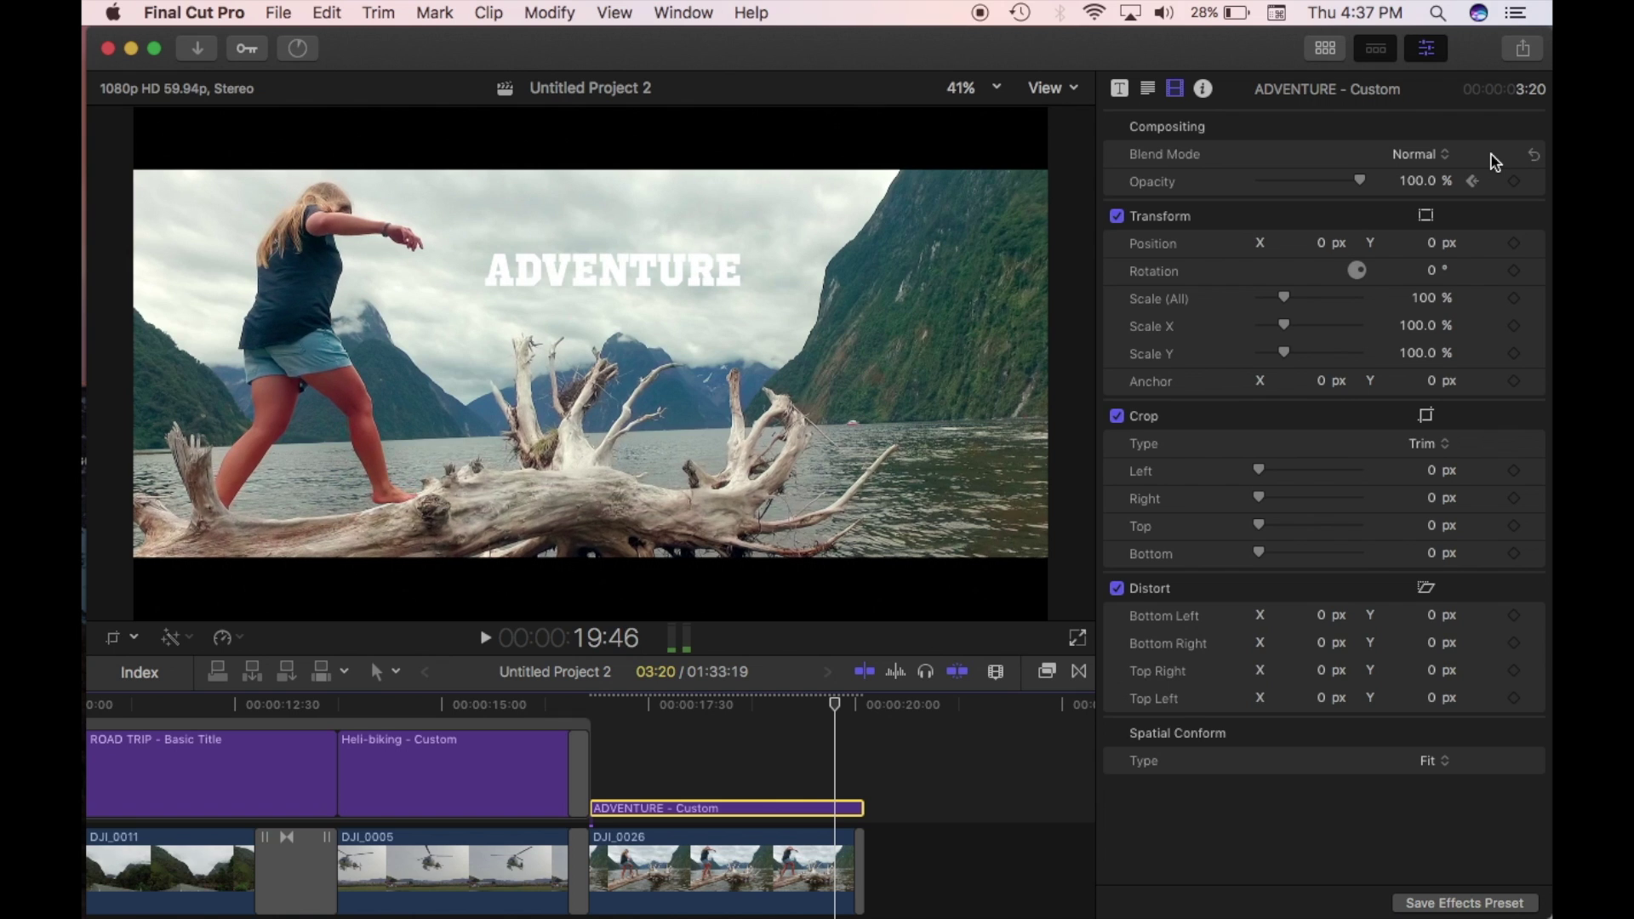
{"action": "left_click_drag", "start_coordinate": [1424, 182], "coordinate": [1203, 185]}
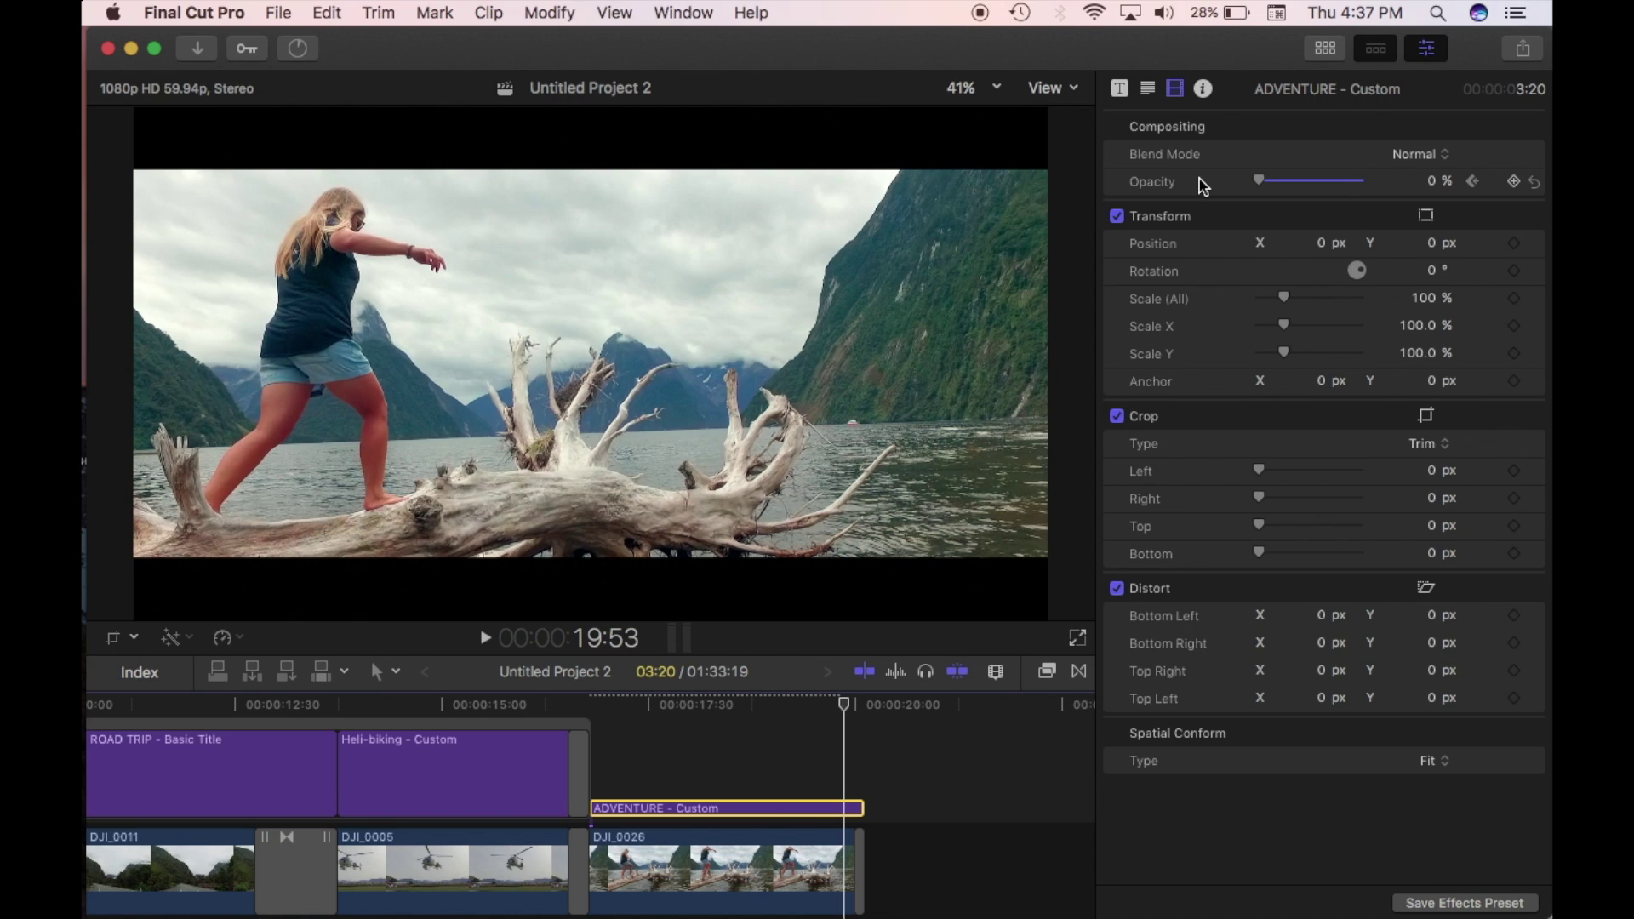
{"action": "left_click_drag", "start_coordinate": [1259, 180], "coordinate": [1486, 177]}
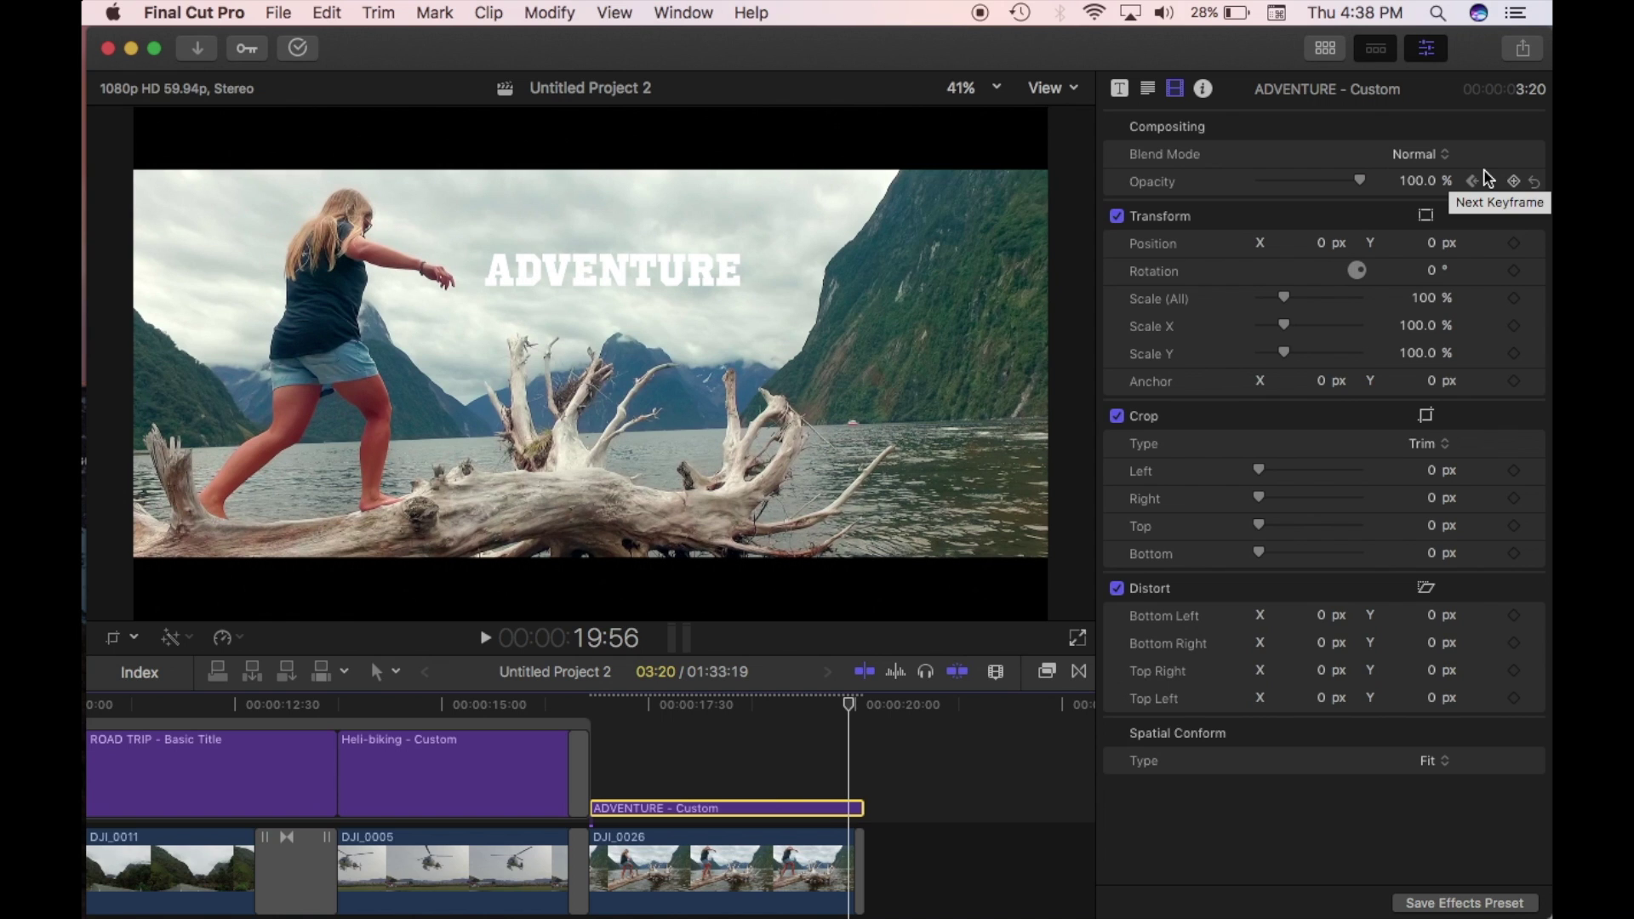
{"action": "left_click_drag", "start_coordinate": [1361, 182], "coordinate": [1209, 189]}
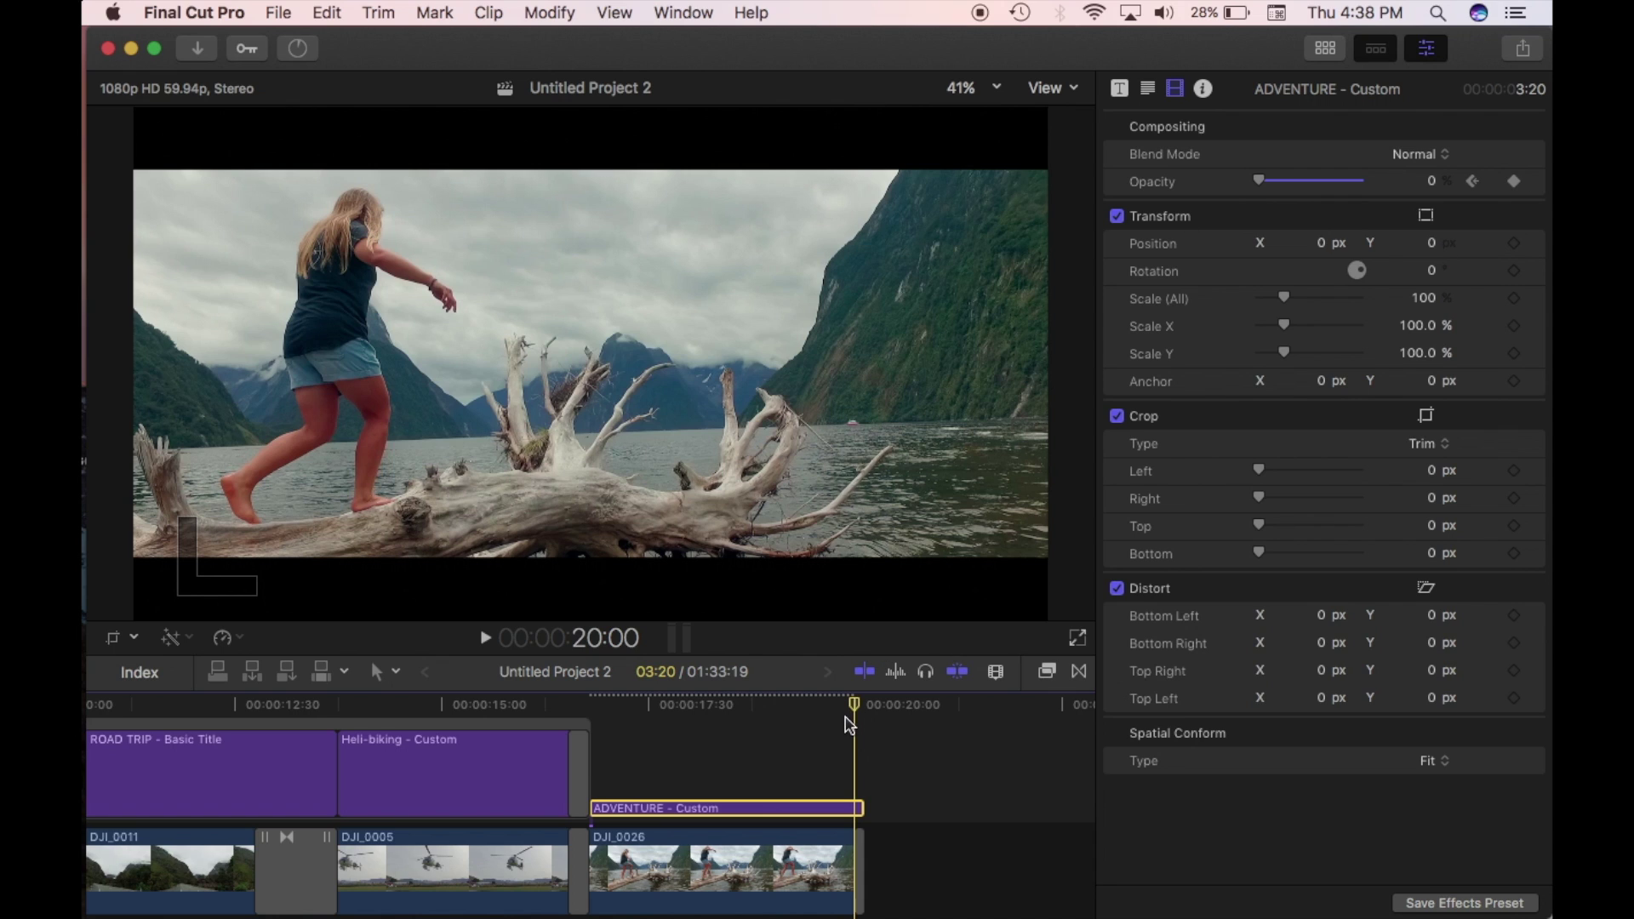
Replay the ADVENTURE title from 16:41 to review the fade-out
{"action": "key", "text": "space"}
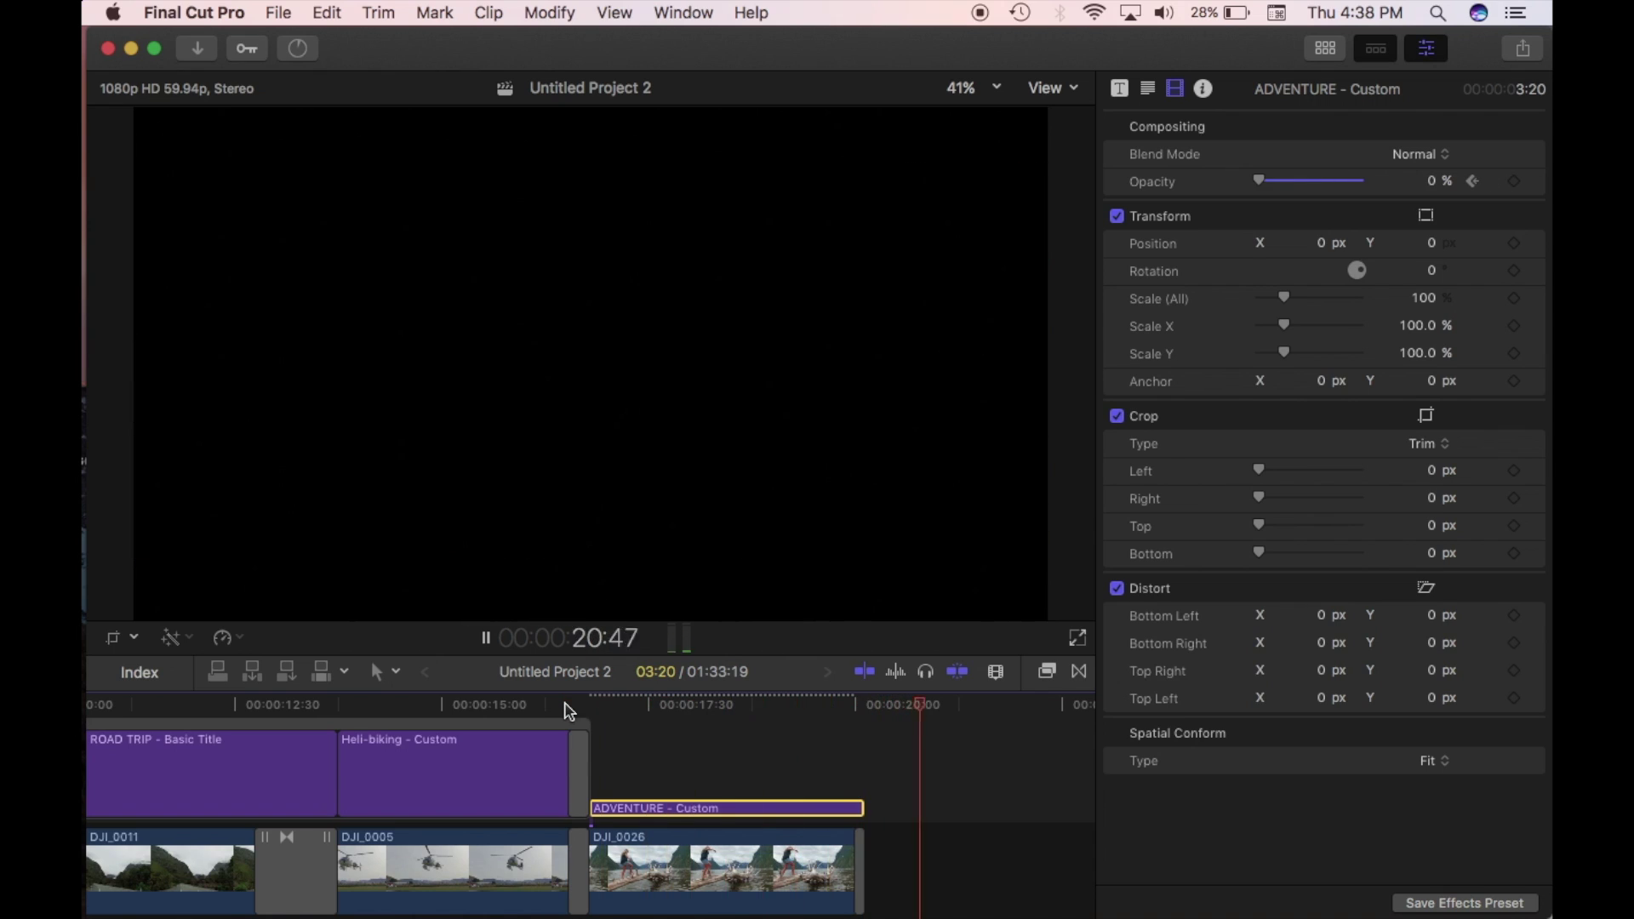
{"action": "left_click", "coordinate": [565, 705]}
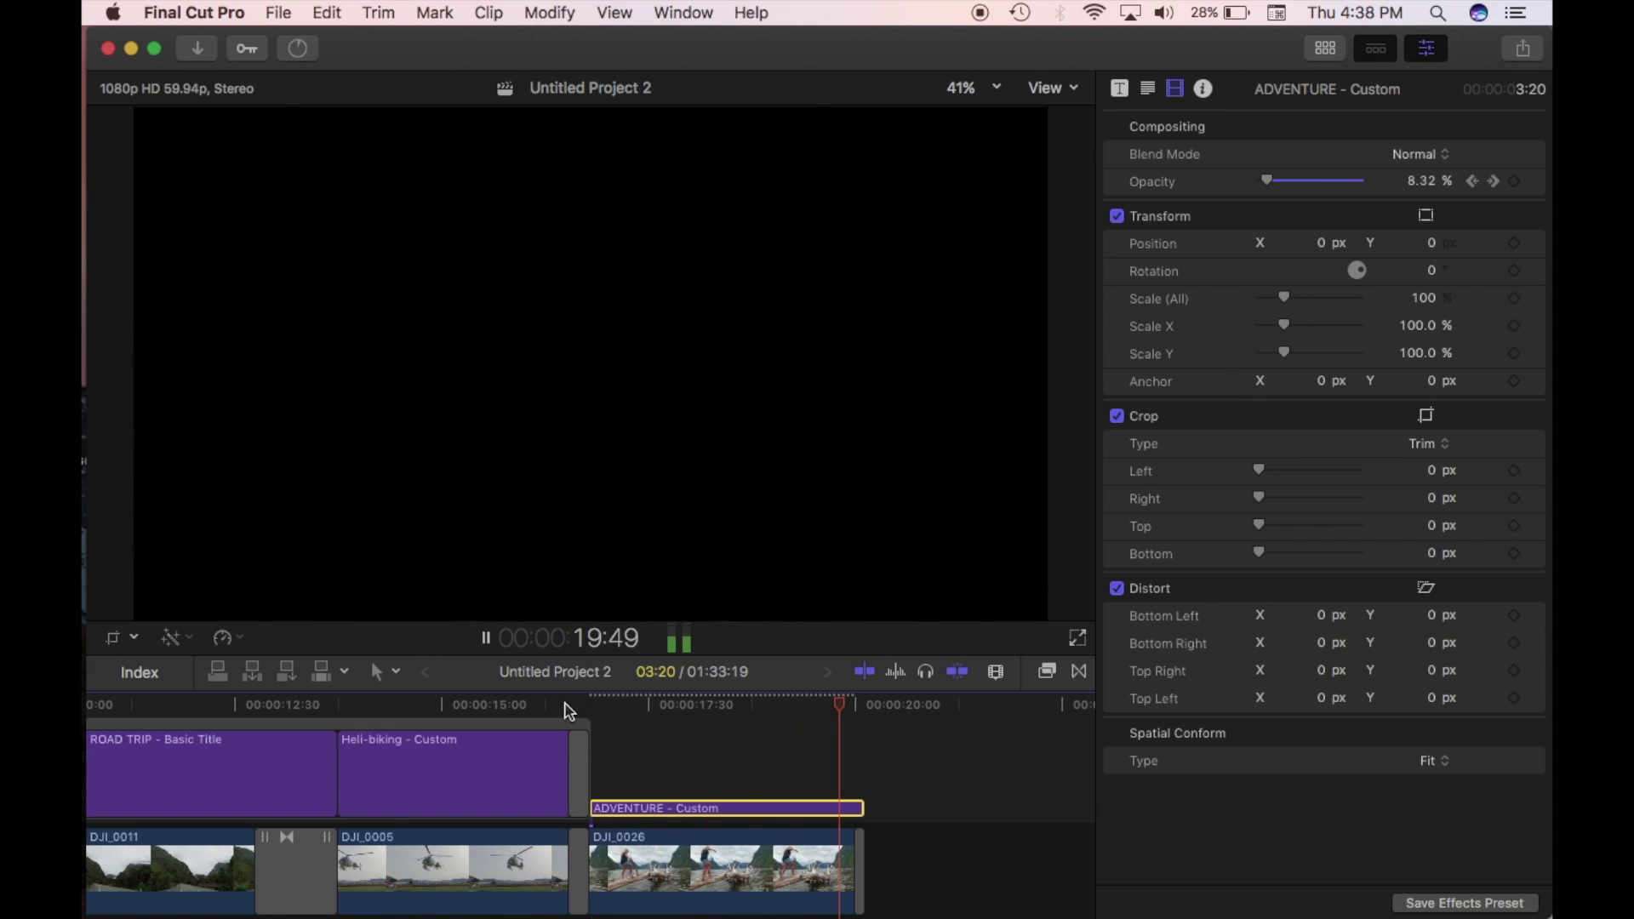
{"action": "key", "text": "space"}
{"action": "key", "text": "space"}
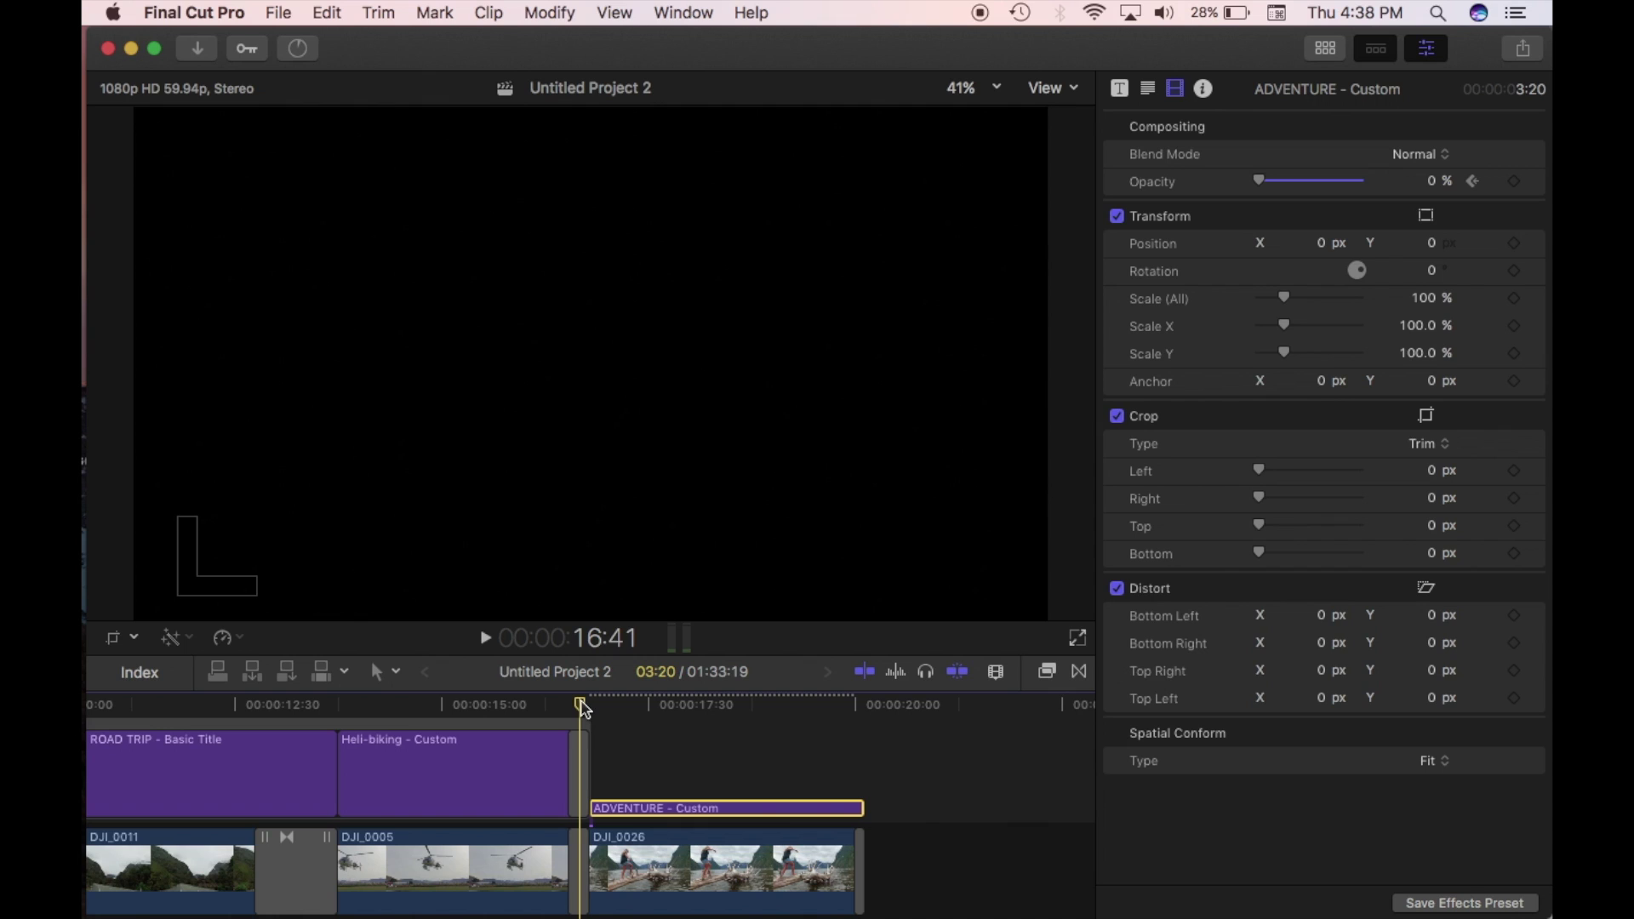
{"action": "key", "text": "space"}
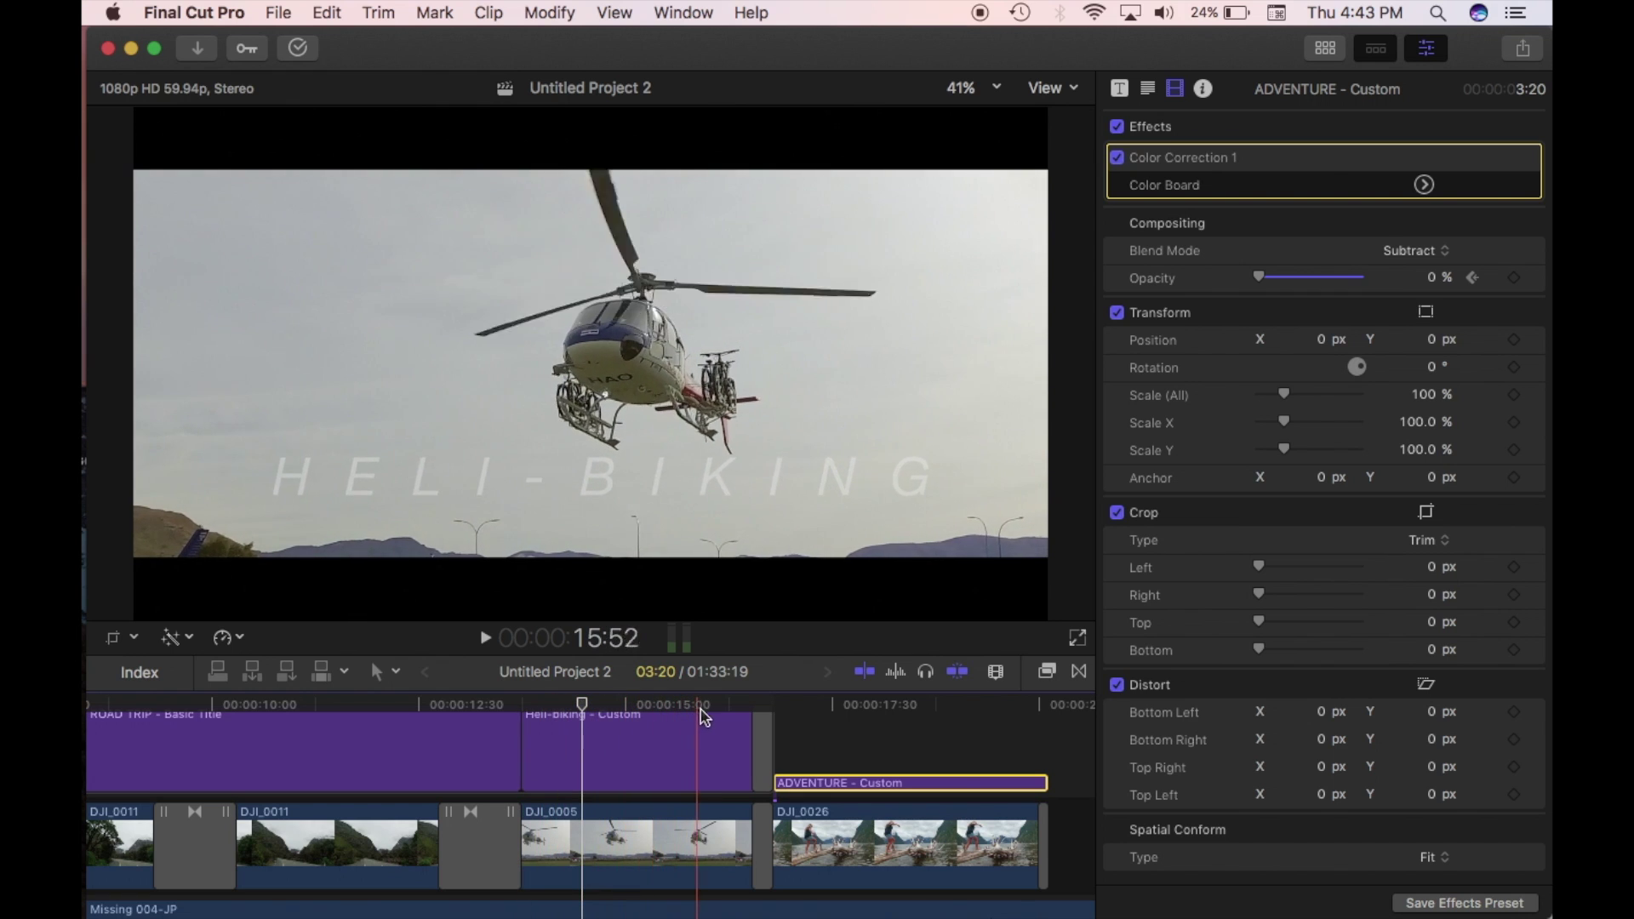
Replace the Heli-biking title with a Custom title above the DJI_0005 helicopter clip
{"action": "left_click", "coordinate": [667, 751]}
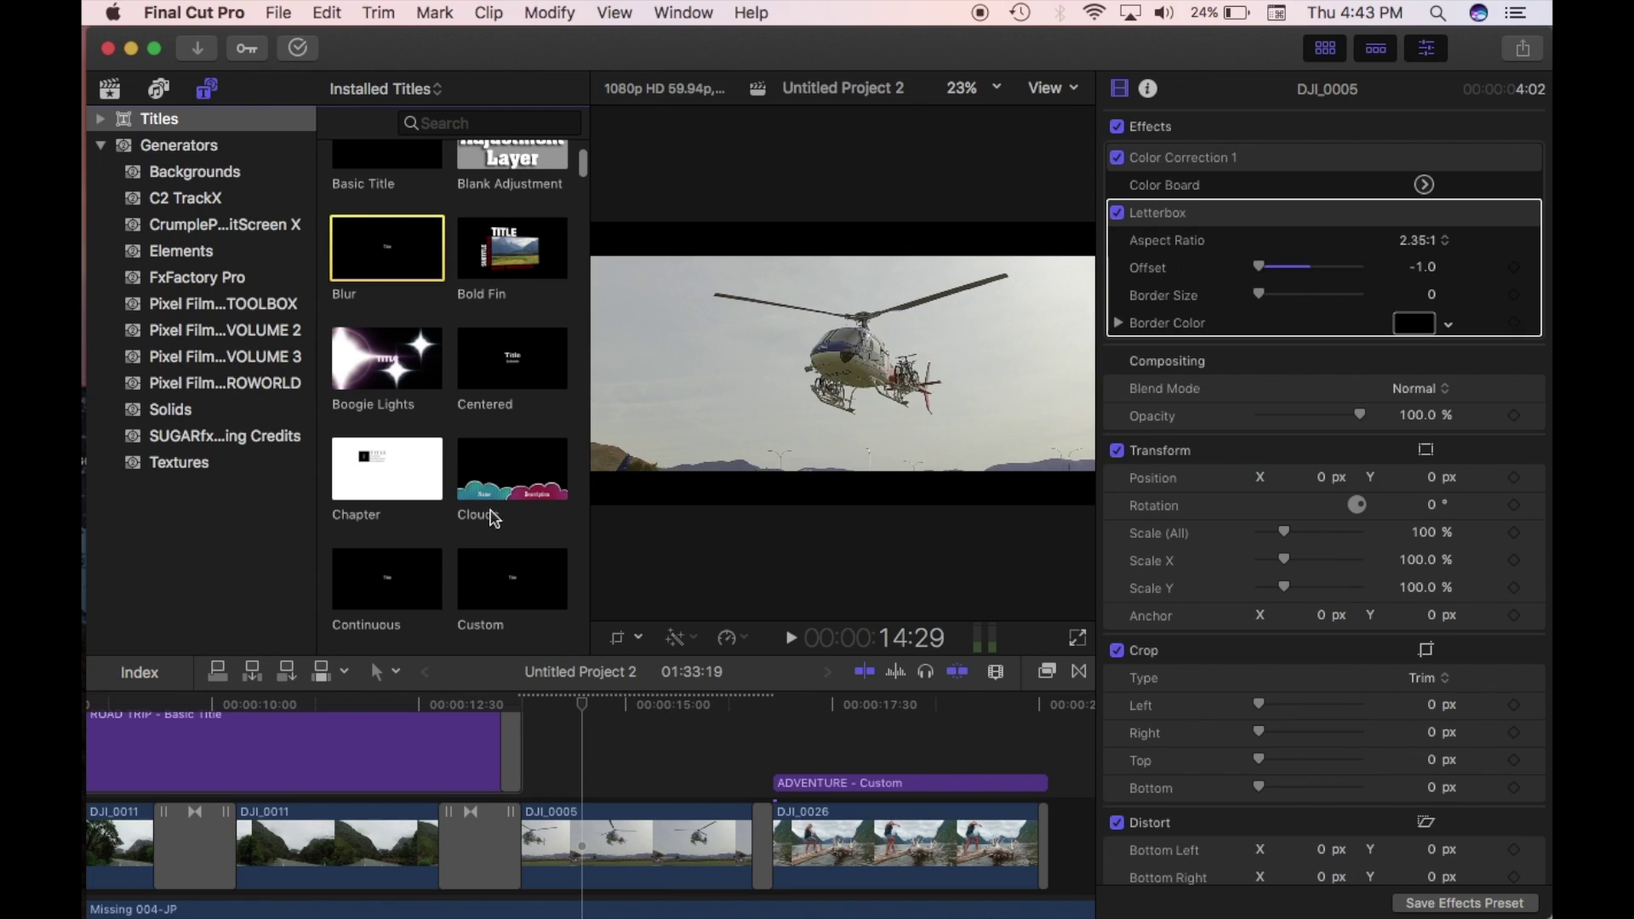
{"action": "left_click_drag", "start_coordinate": [511, 573], "coordinate": [537, 775]}
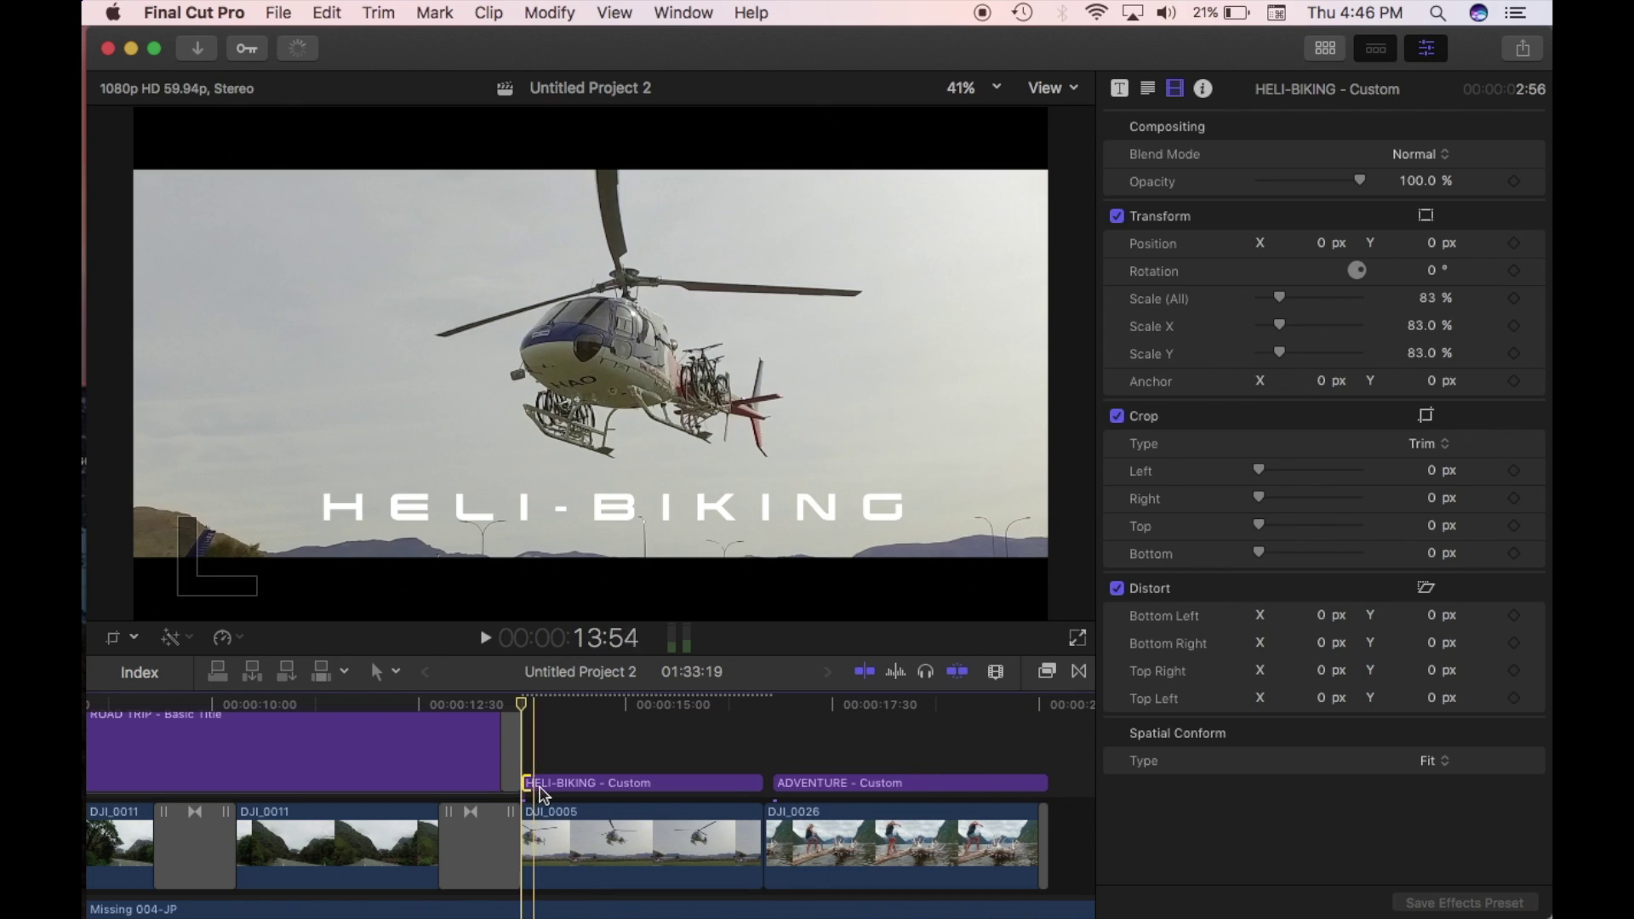
{"action": "left_click", "coordinate": [539, 787]}
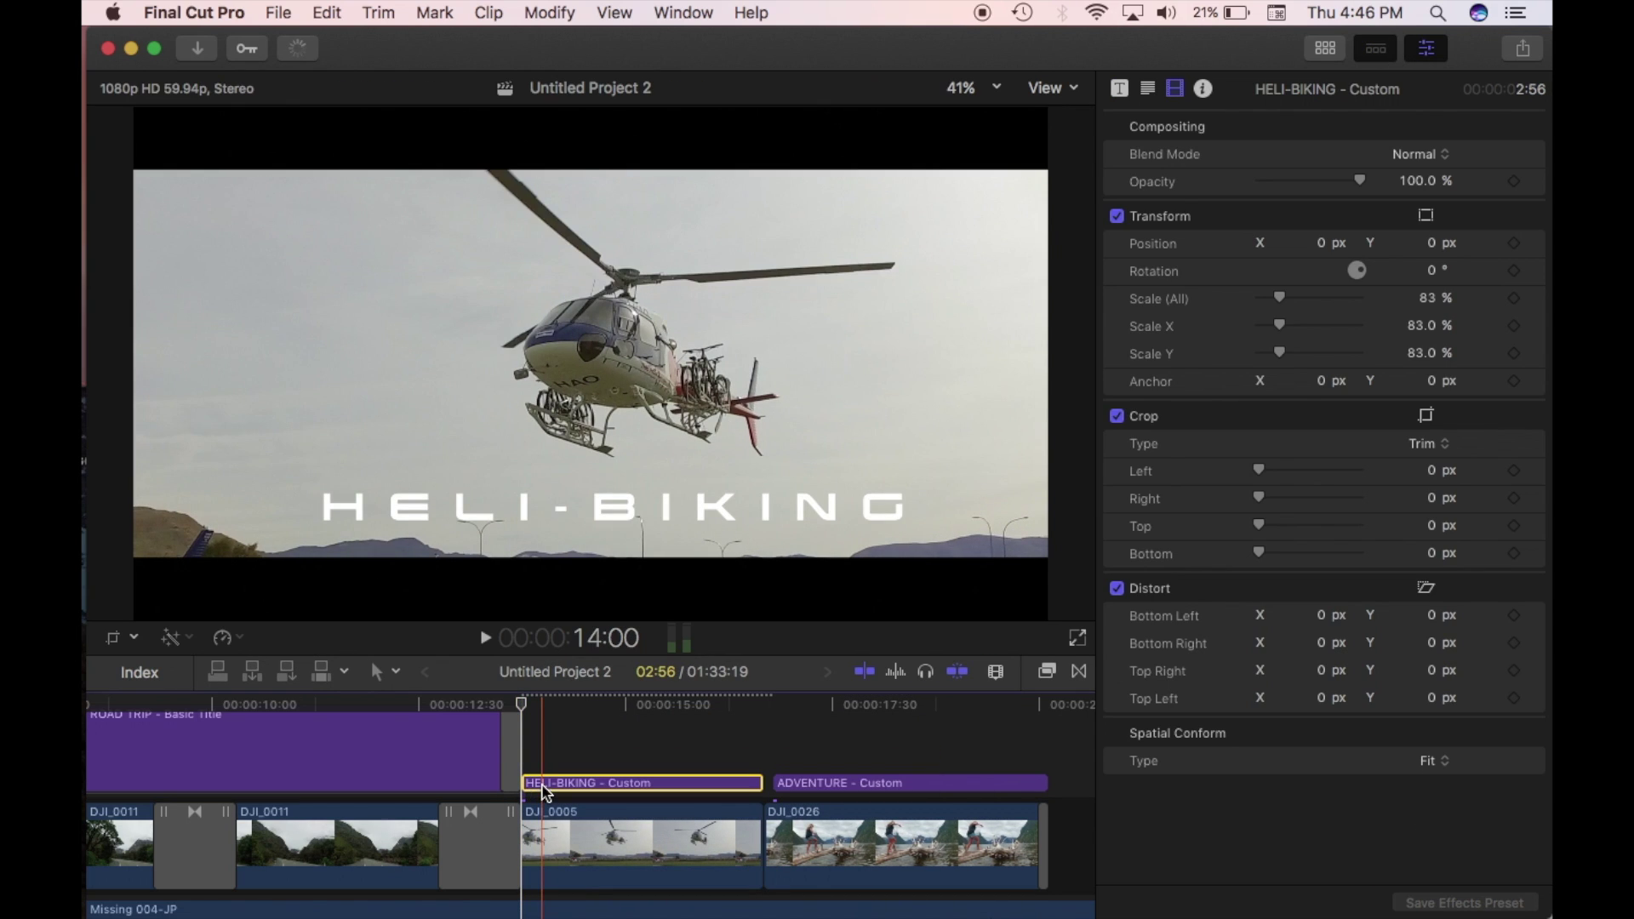
Set the HELI-BIKING title's Scale (All) to 73% and keyframe it
{"action": "left_click", "coordinate": [1176, 88]}
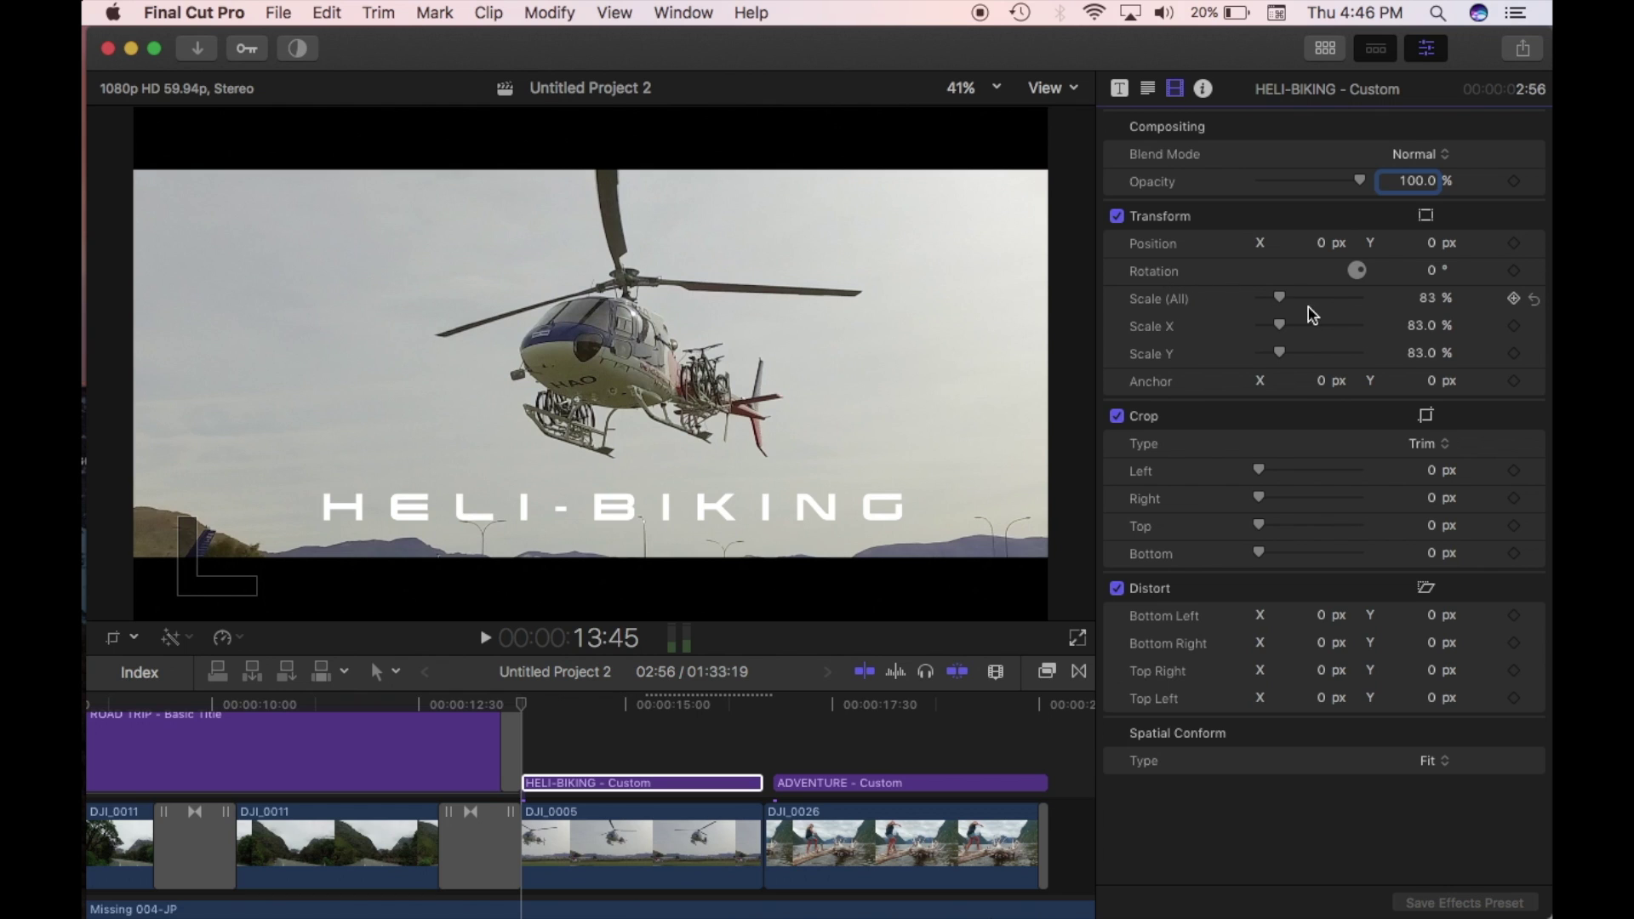
{"action": "left_click_drag", "start_coordinate": [1281, 302], "coordinate": [1279, 308]}
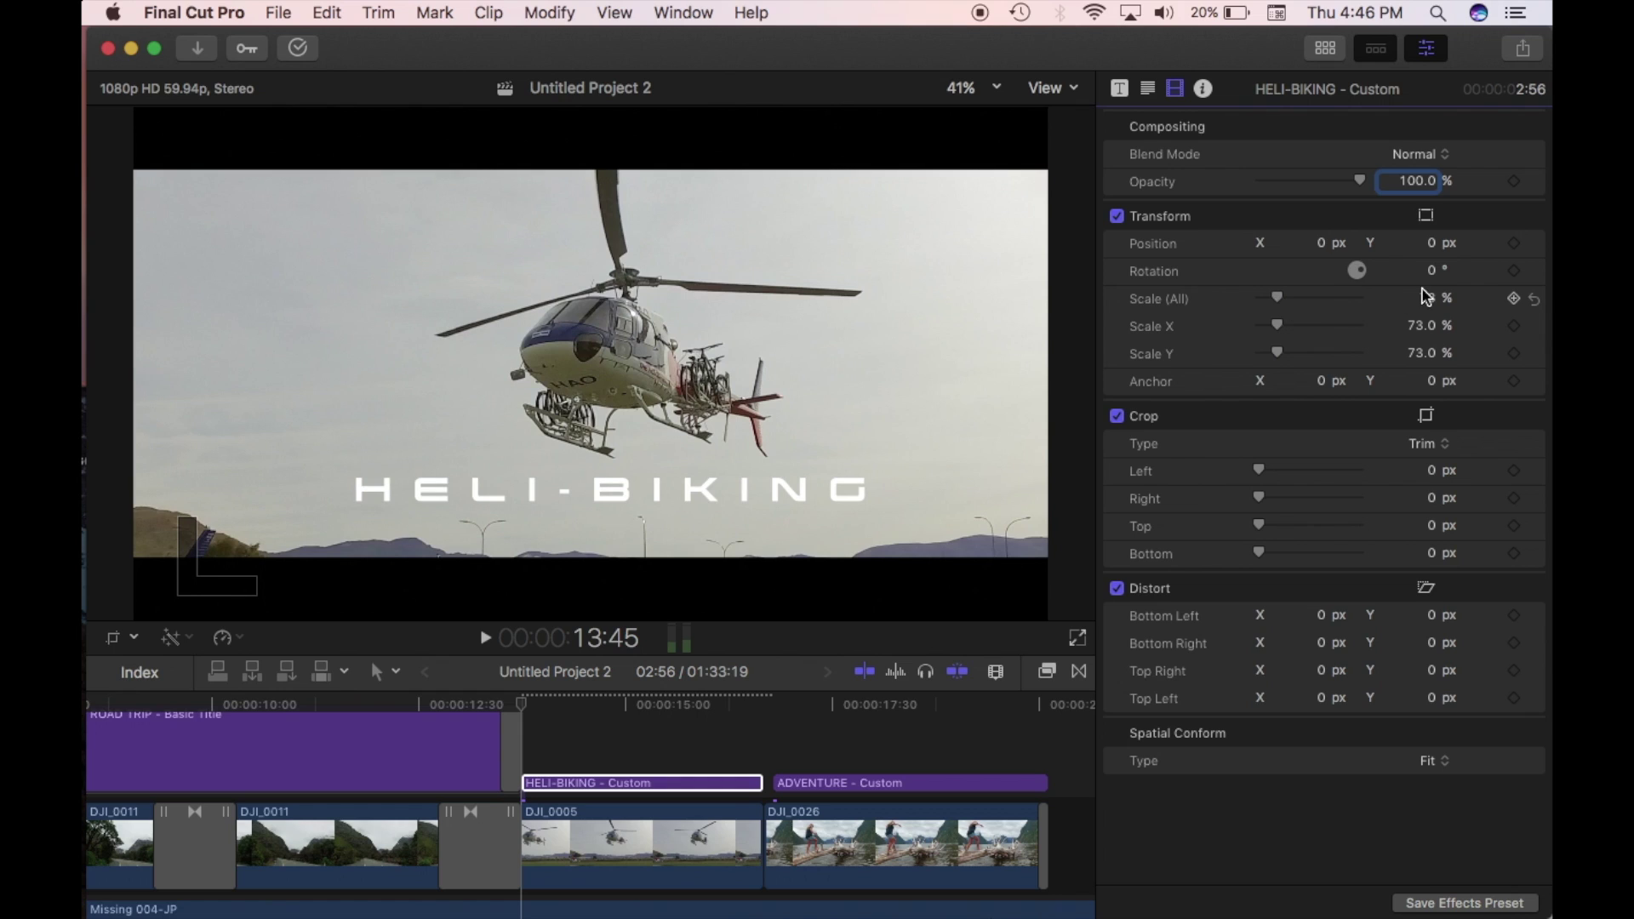
{"action": "left_click", "coordinate": [1516, 300]}
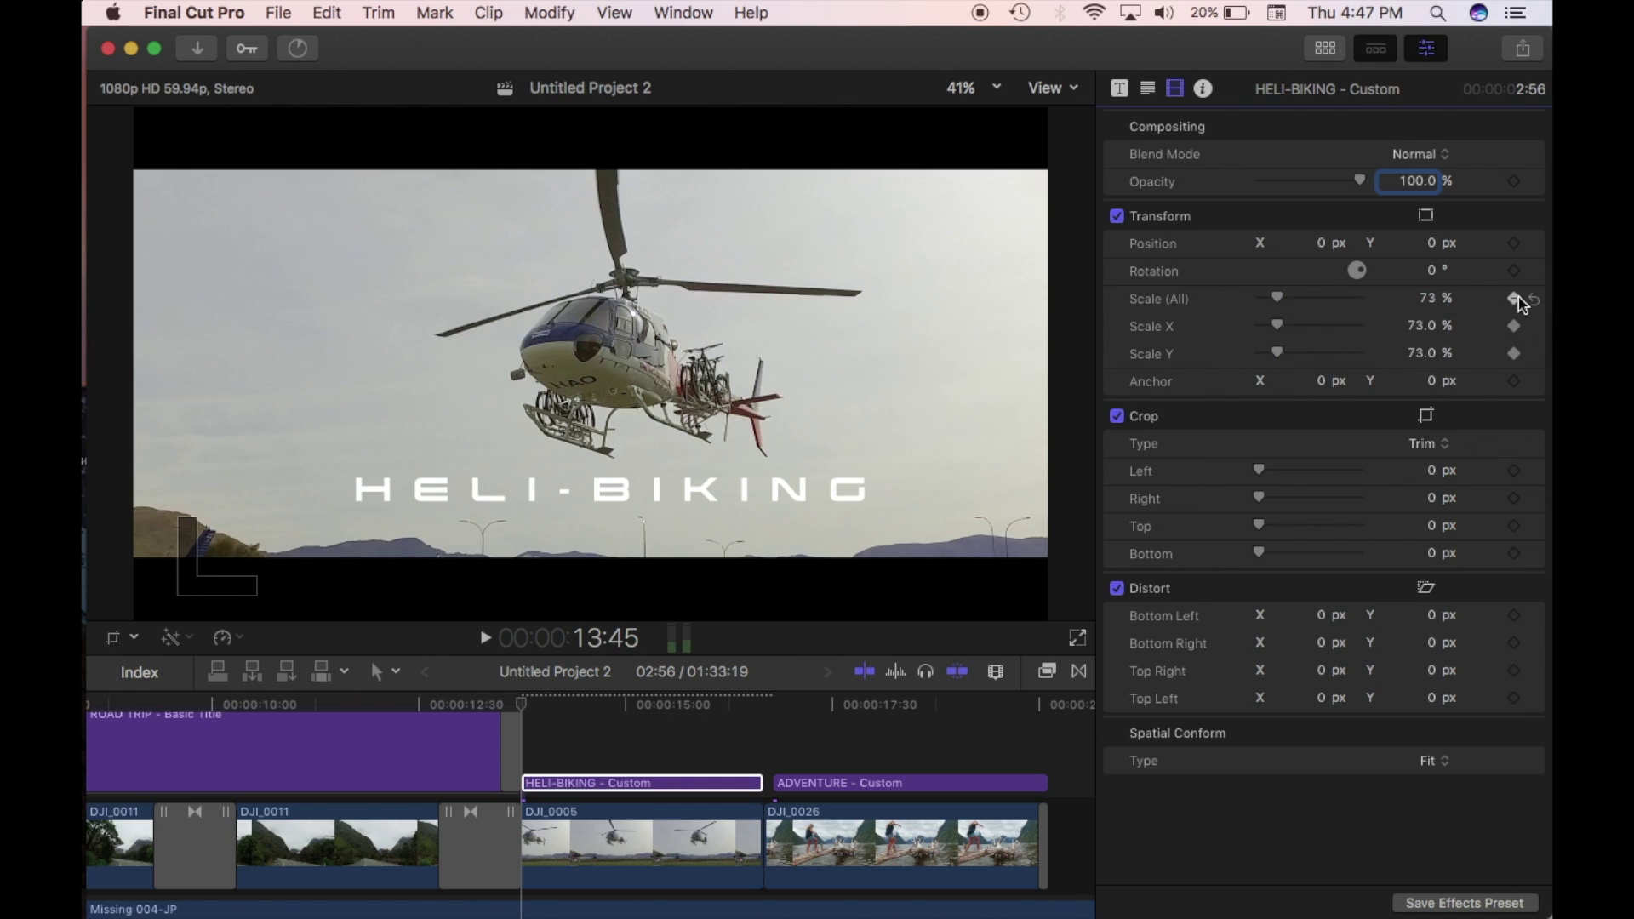
Later in the clip, add a scale keyframe and shrink the title to 65%
{"action": "left_click", "coordinate": [754, 712]}
{"action": "key", "text": "Right"}
{"action": "key", "text": "Right"}
{"action": "key", "text": "Right"}
{"action": "key", "text": "Right"}
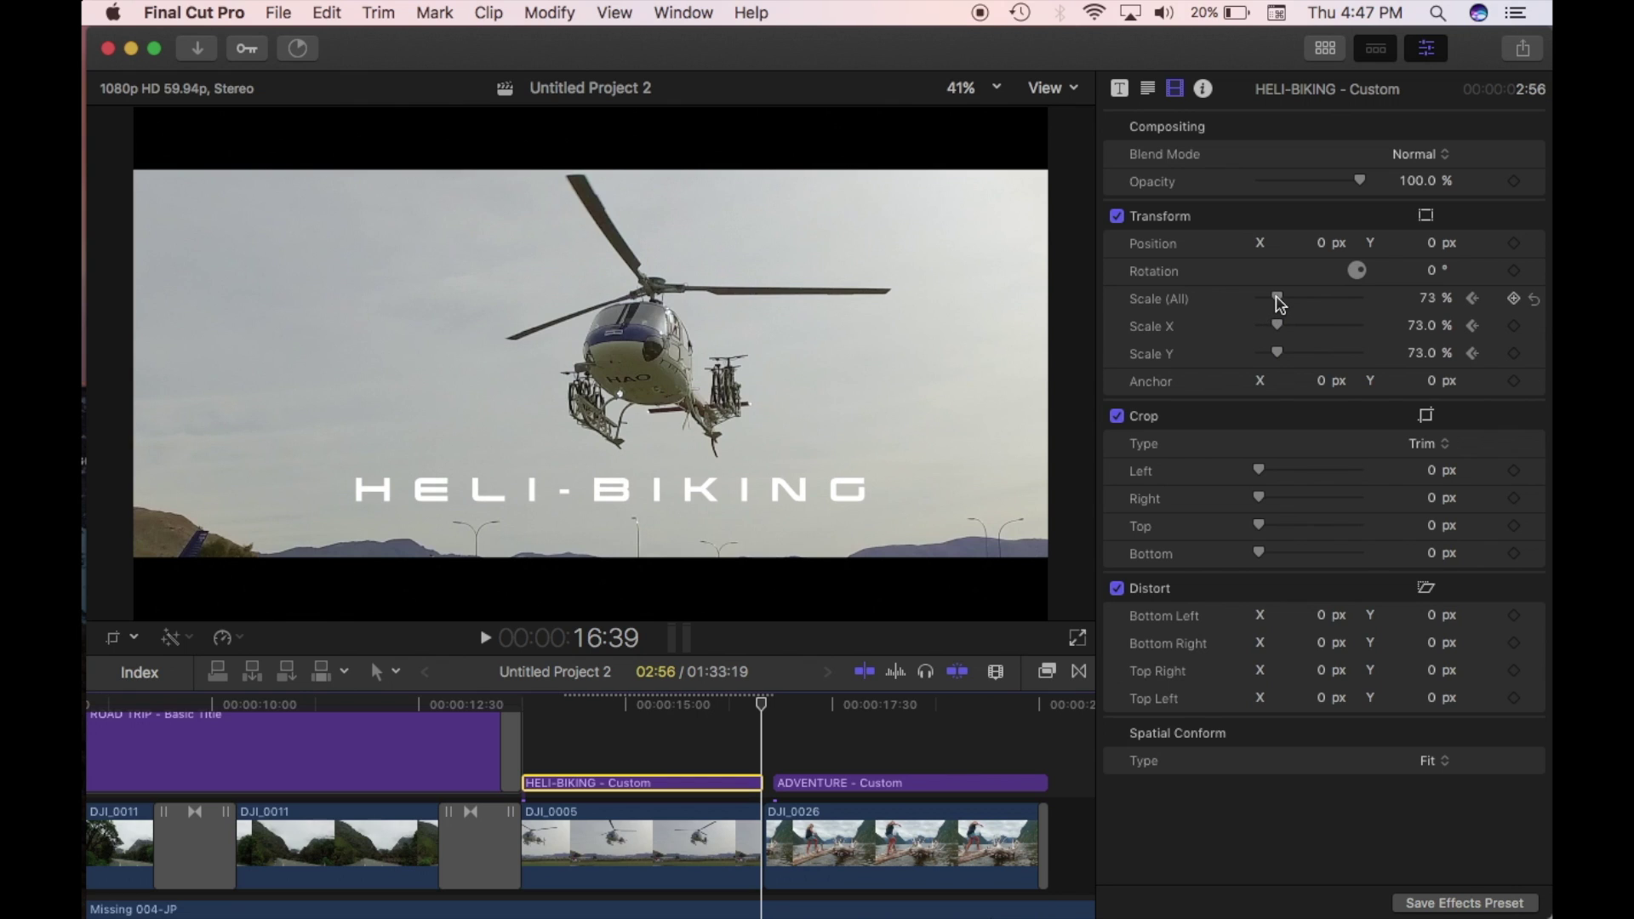
{"action": "key", "text": "alt+k"}
{"action": "left_click_drag", "start_coordinate": [1280, 301], "coordinate": [1277, 301]}
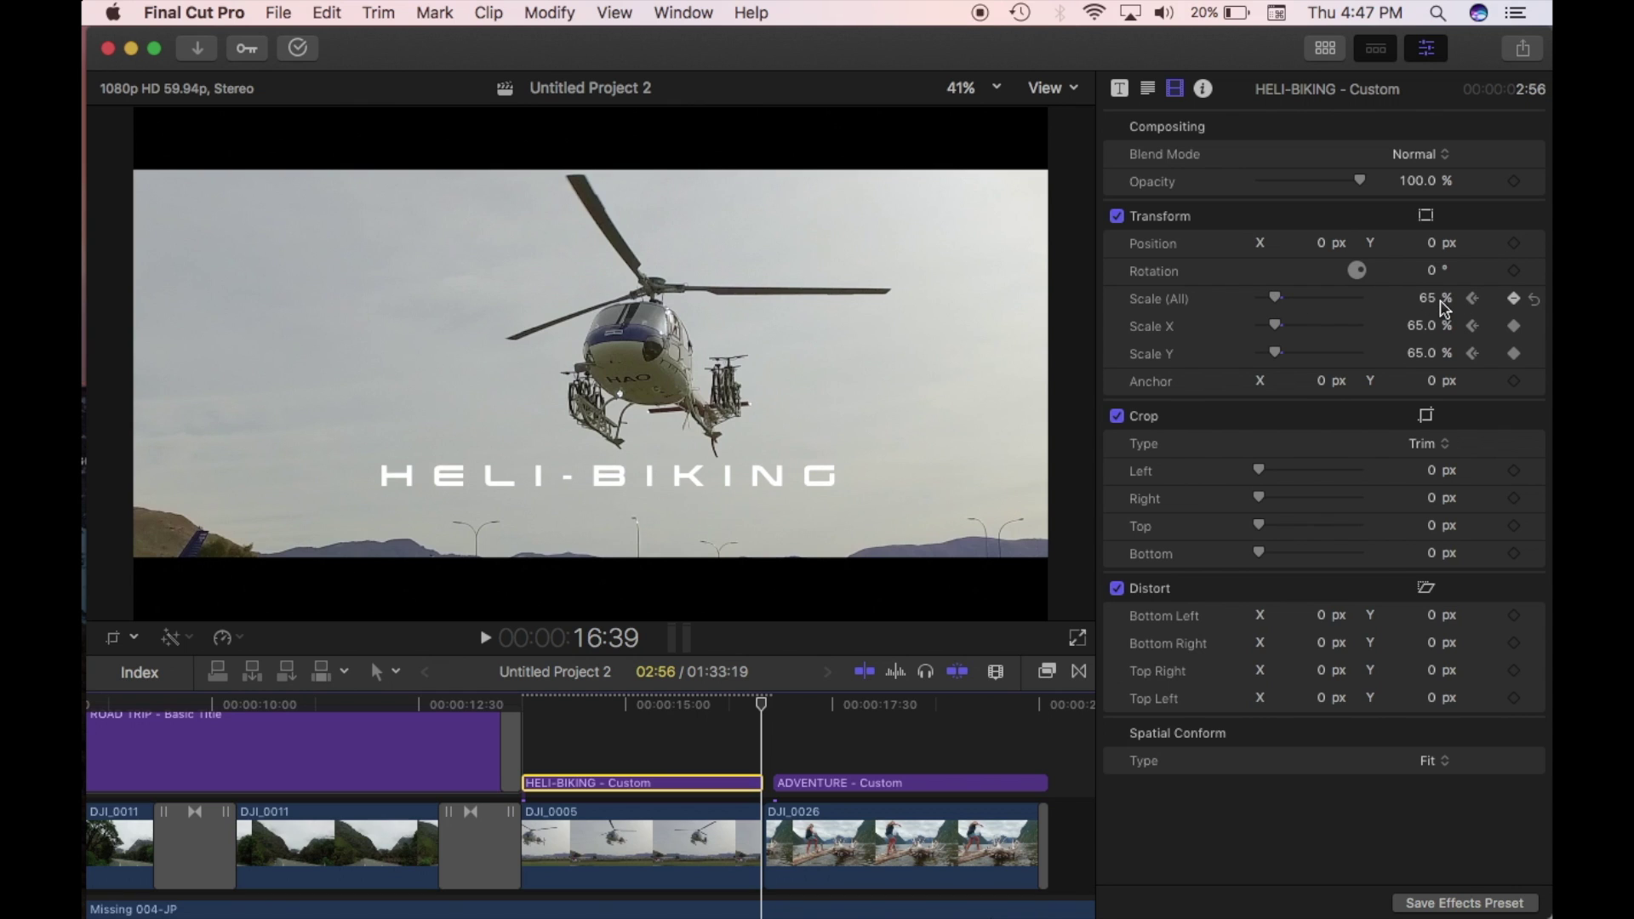
Replay the HELI-BIKING title from its start to preview the slow scaling
{"action": "left_click_drag", "start_coordinate": [613, 704], "coordinate": [528, 707]}
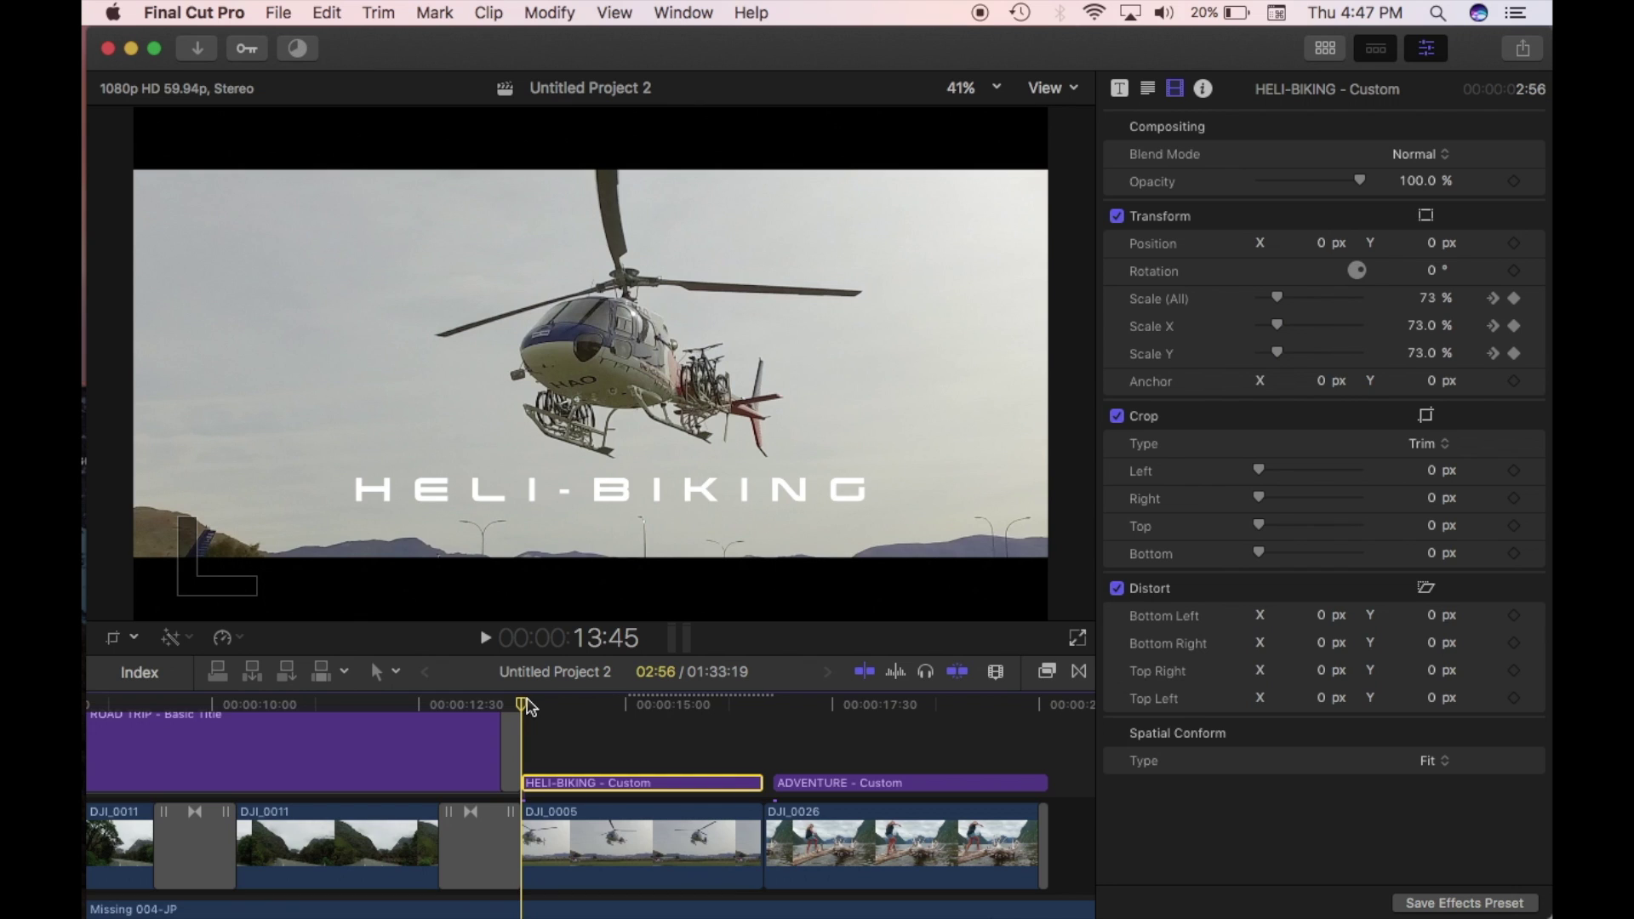
{"action": "key", "text": "space"}
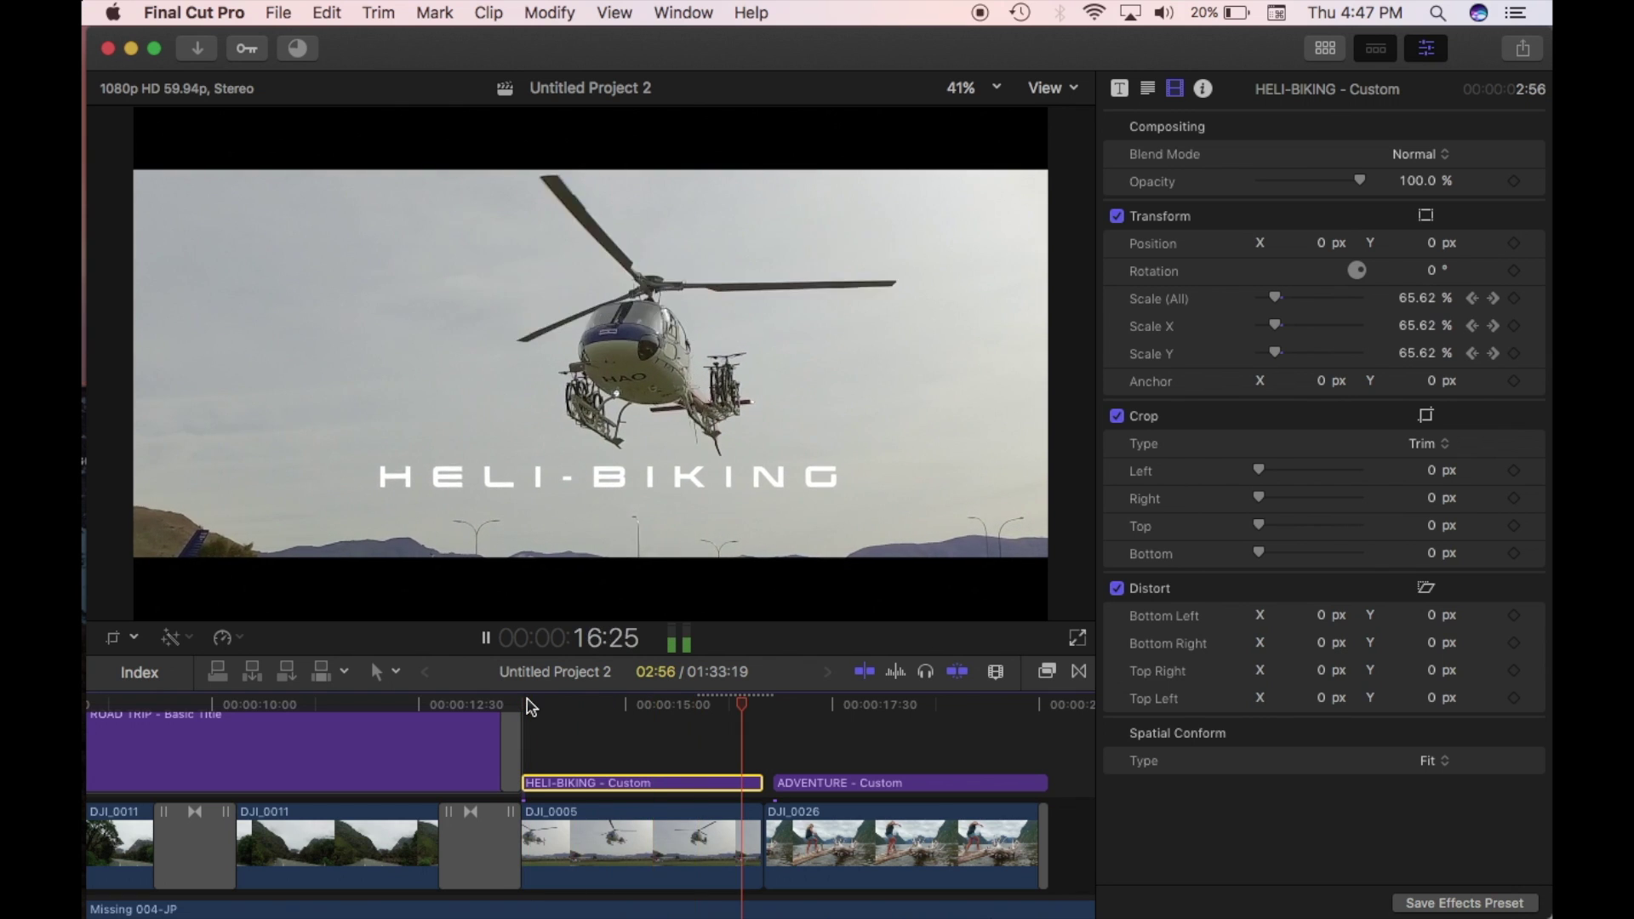
{"action": "key", "text": "Up"}
{"action": "key", "text": "Up"}
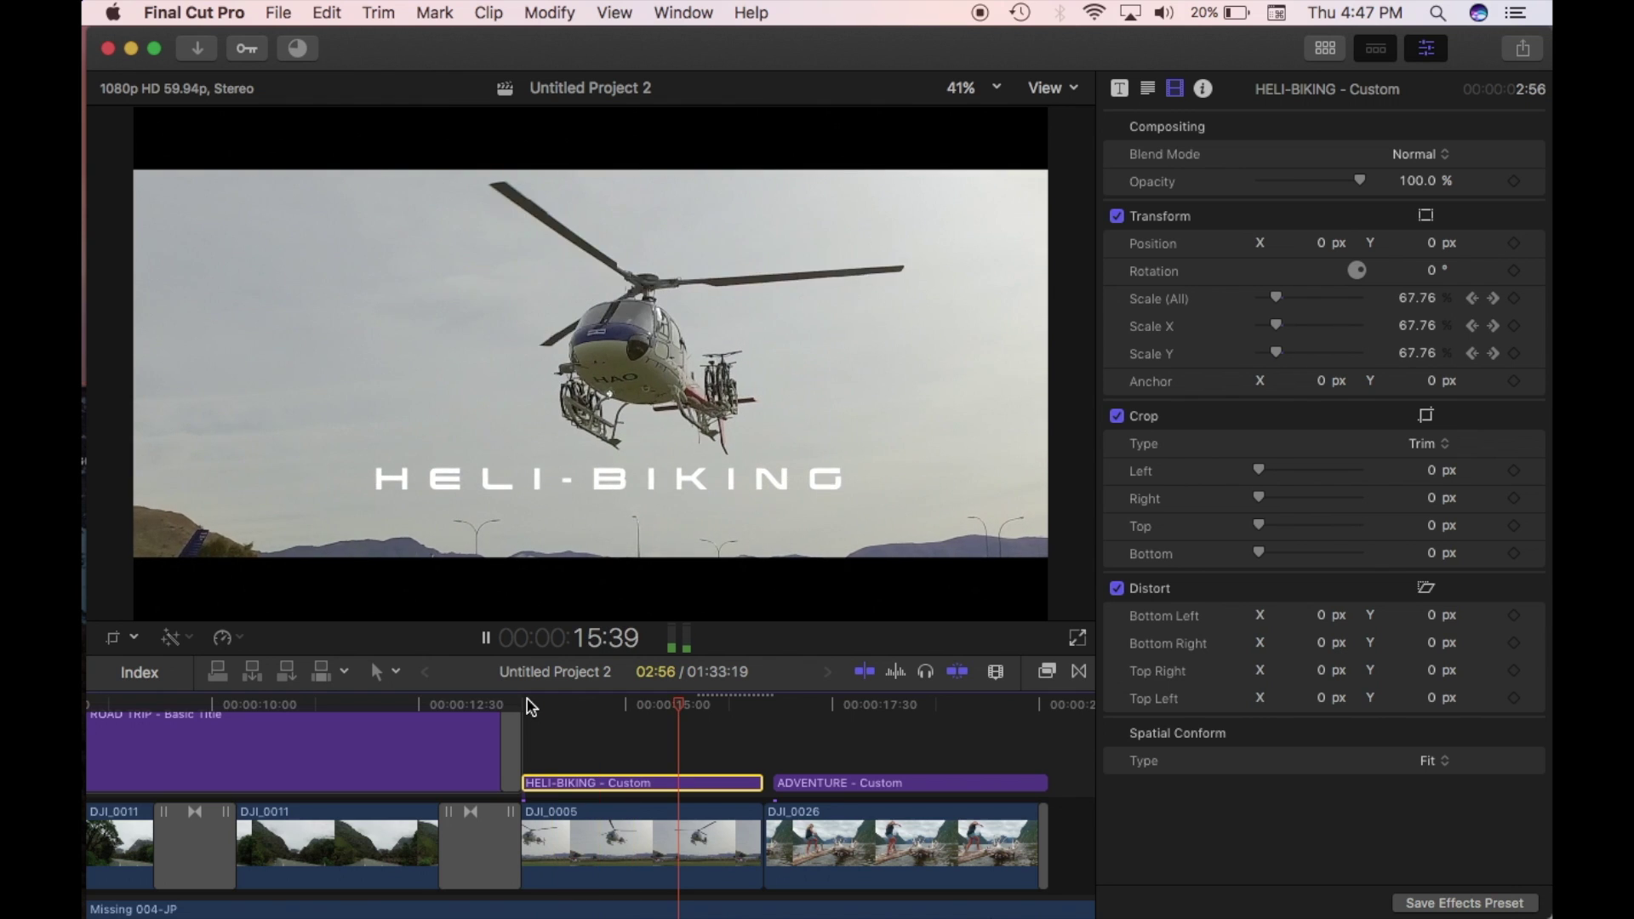
{"action": "key", "text": "Up"}
{"action": "key", "text": "space"}
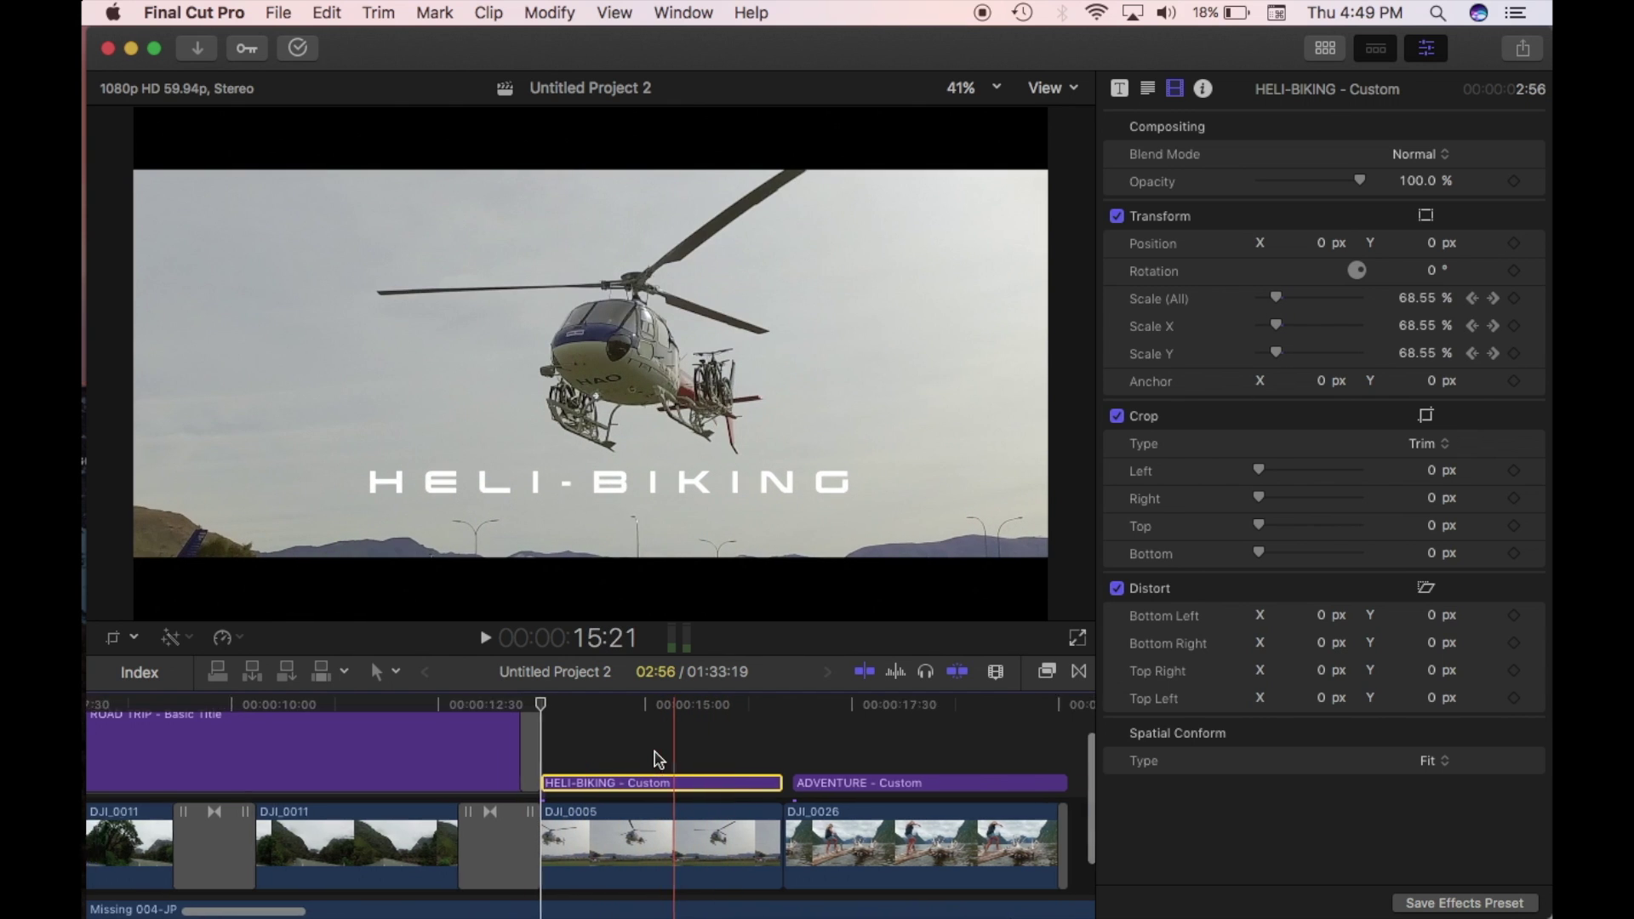
Delete the old ROAD TRIP Basic Title and drop a Custom title over the DJI_0011 road clips
{"action": "scroll", "coordinate": [657, 757], "scroll_direction": "left", "scroll_amount": 6}
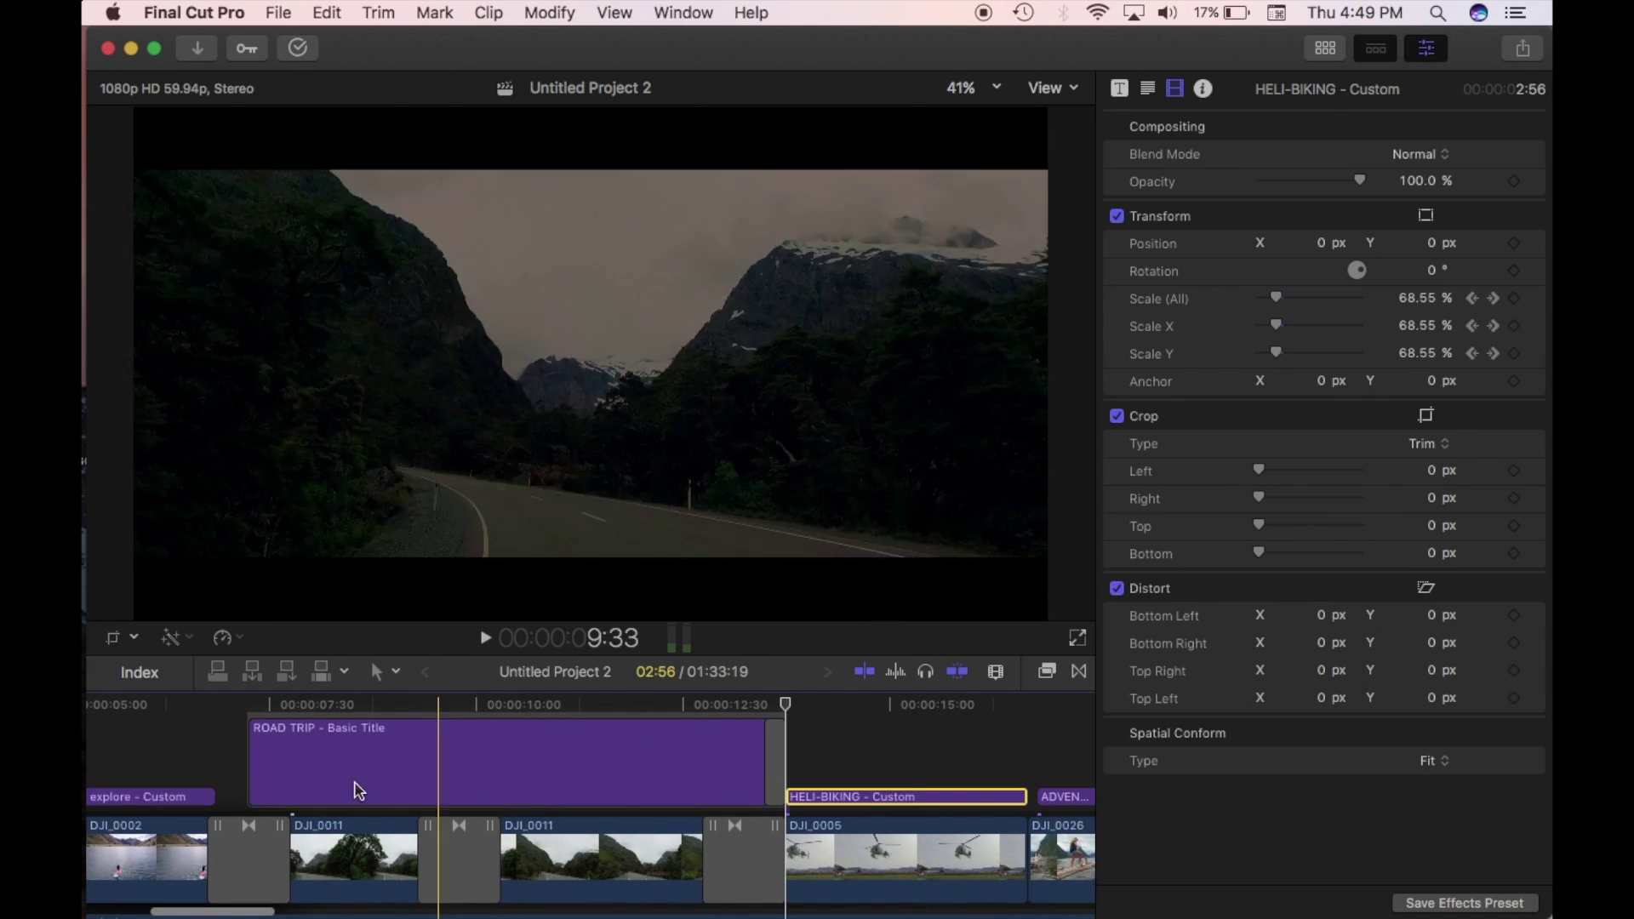
{"action": "scroll", "coordinate": [366, 779], "scroll_direction": "left", "scroll_amount": 3}
{"action": "left_click", "coordinate": [465, 766]}
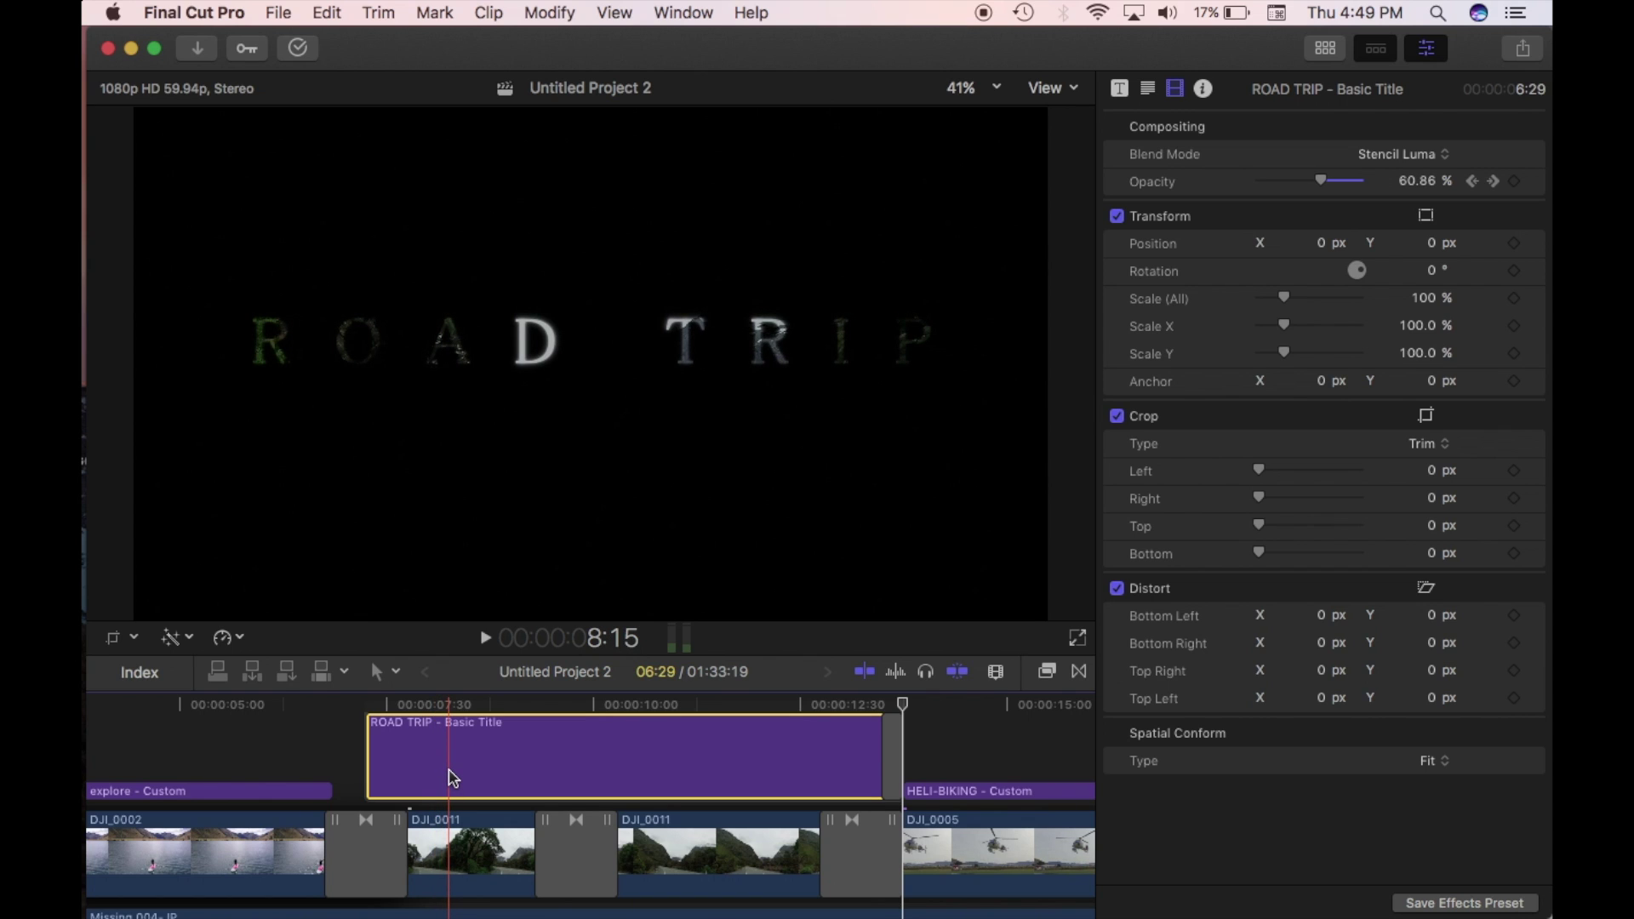
{"action": "key", "text": "Delete"}
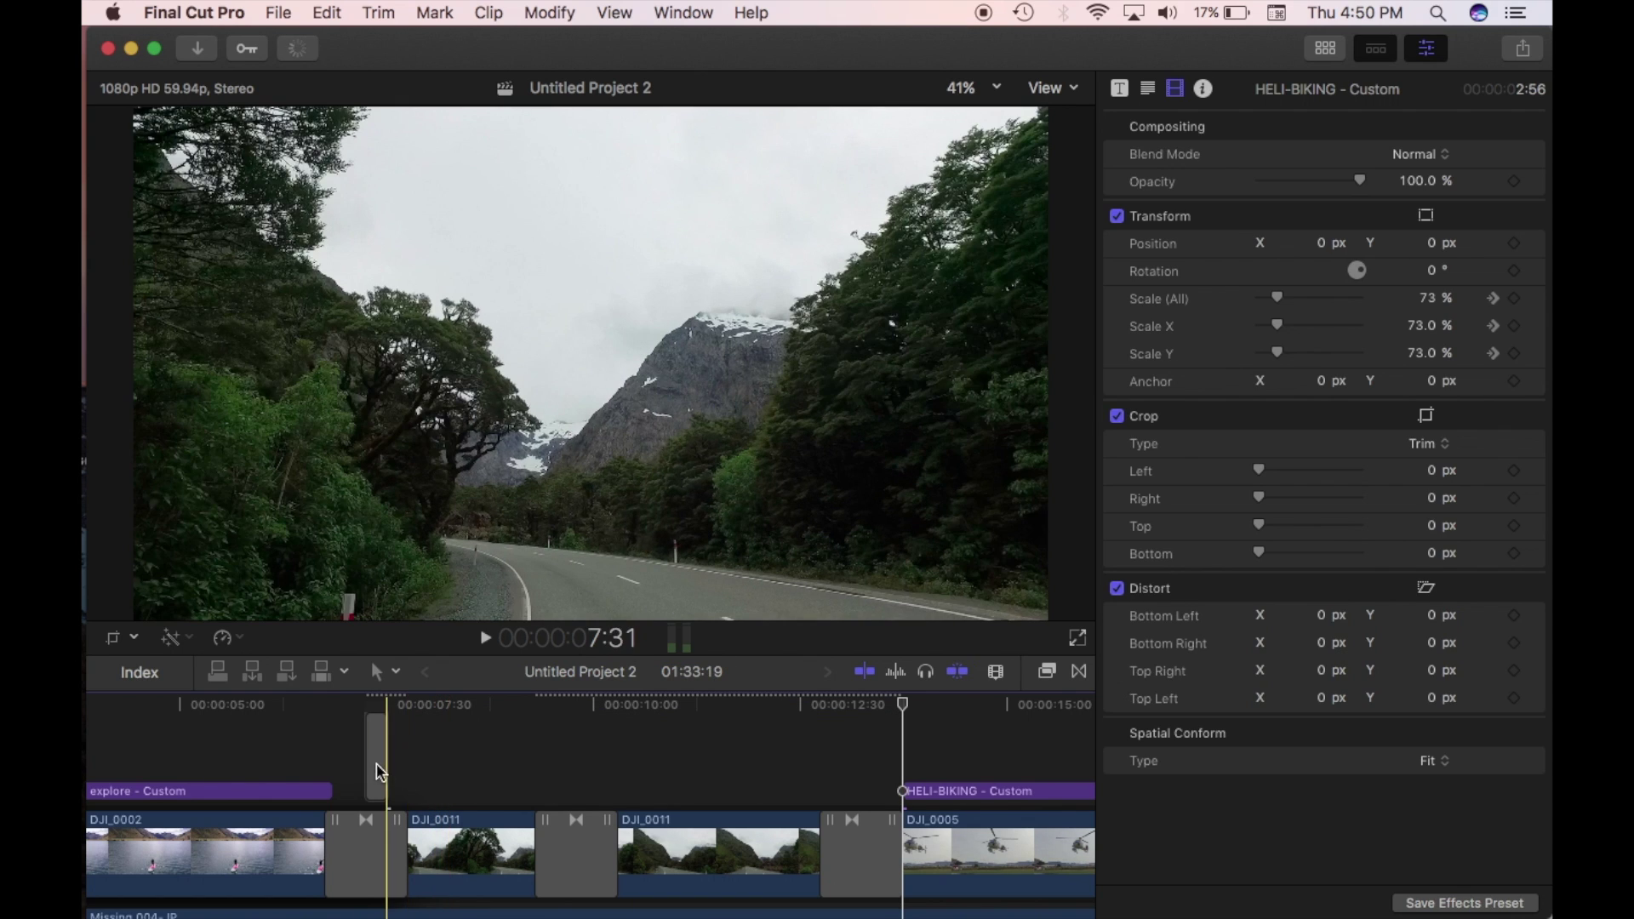
{"action": "key", "text": "alt+super+1"}
{"action": "left_click_drag", "start_coordinate": [512, 588], "coordinate": [398, 788]}
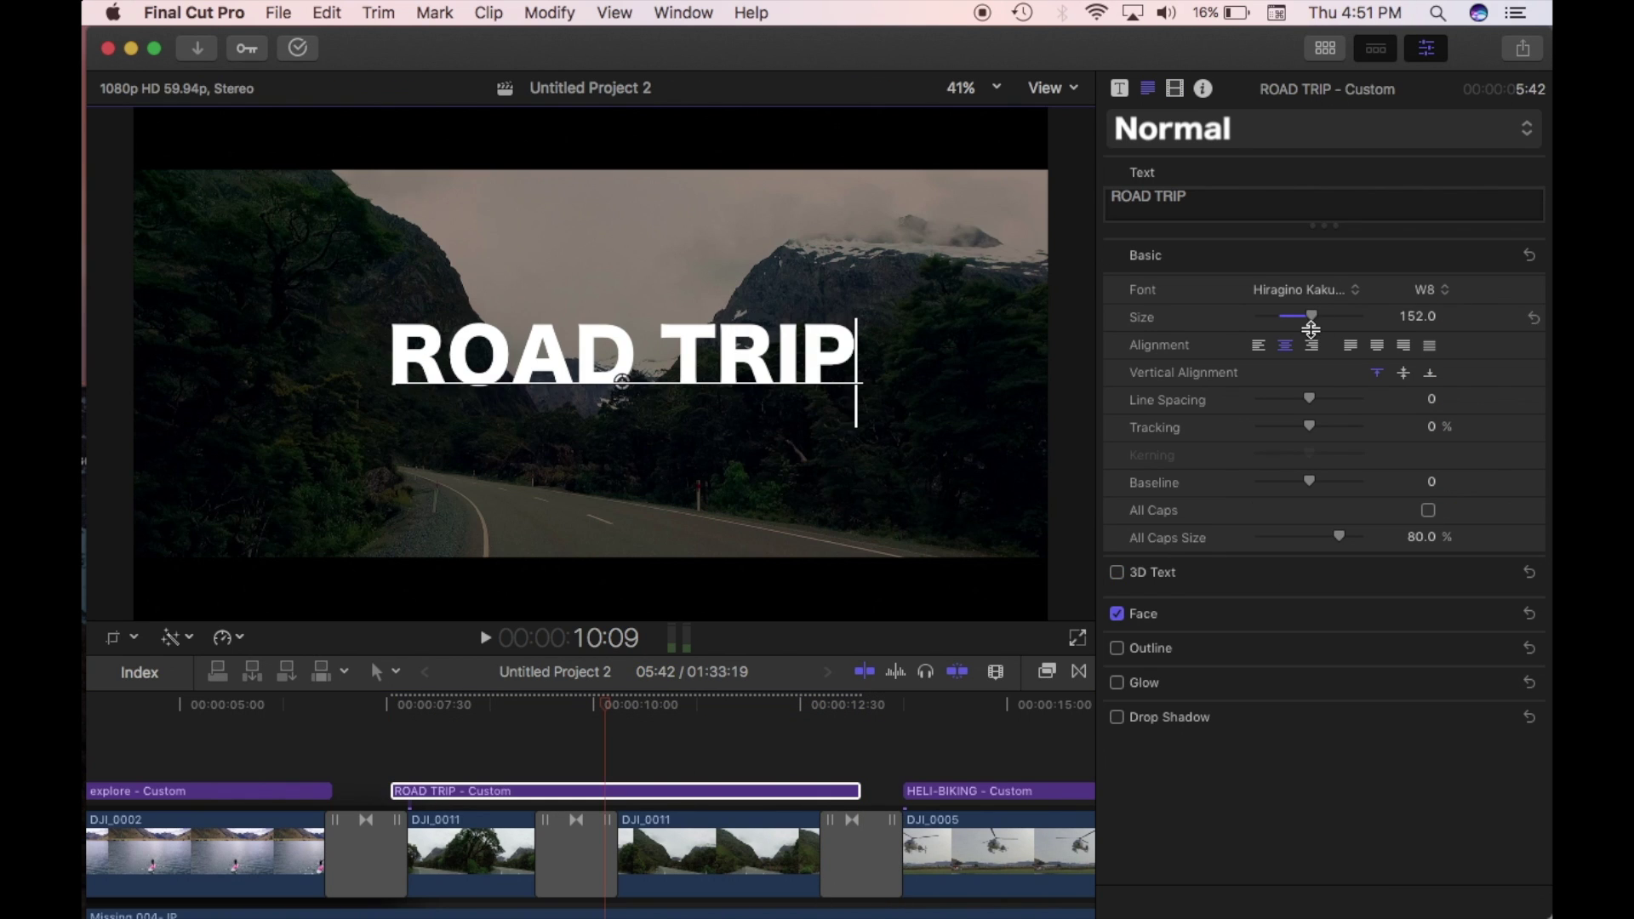
Set the ROAD TRIP title's Compositing blend mode to Stencil Alpha and play it back
{"action": "key", "text": "Up"}
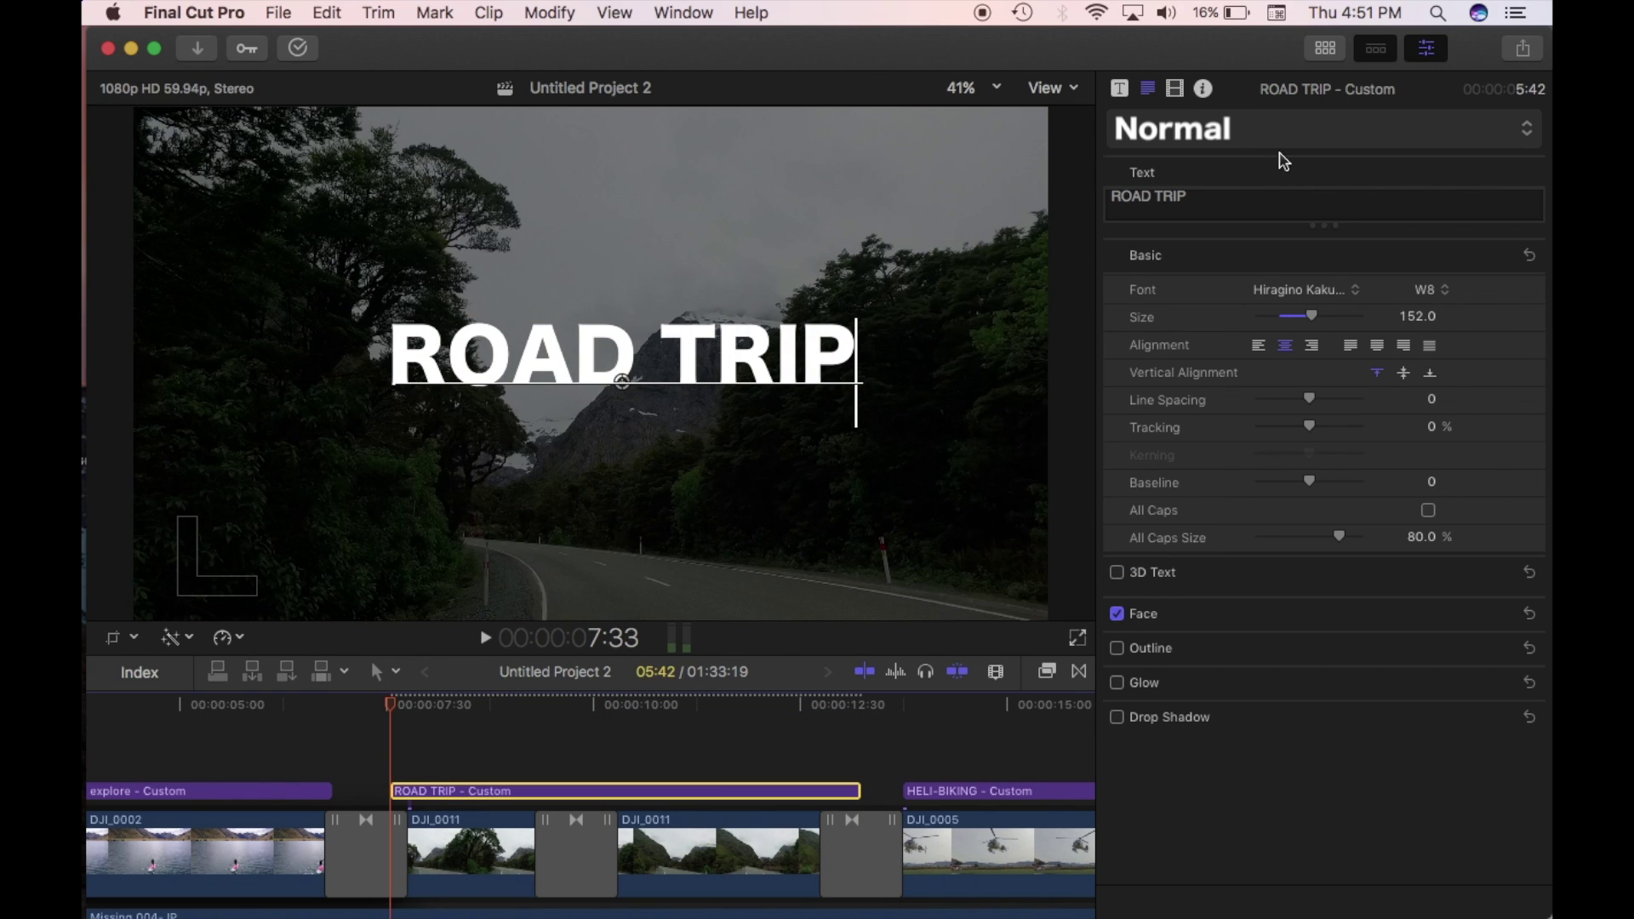
{"action": "left_click", "coordinate": [1174, 88]}
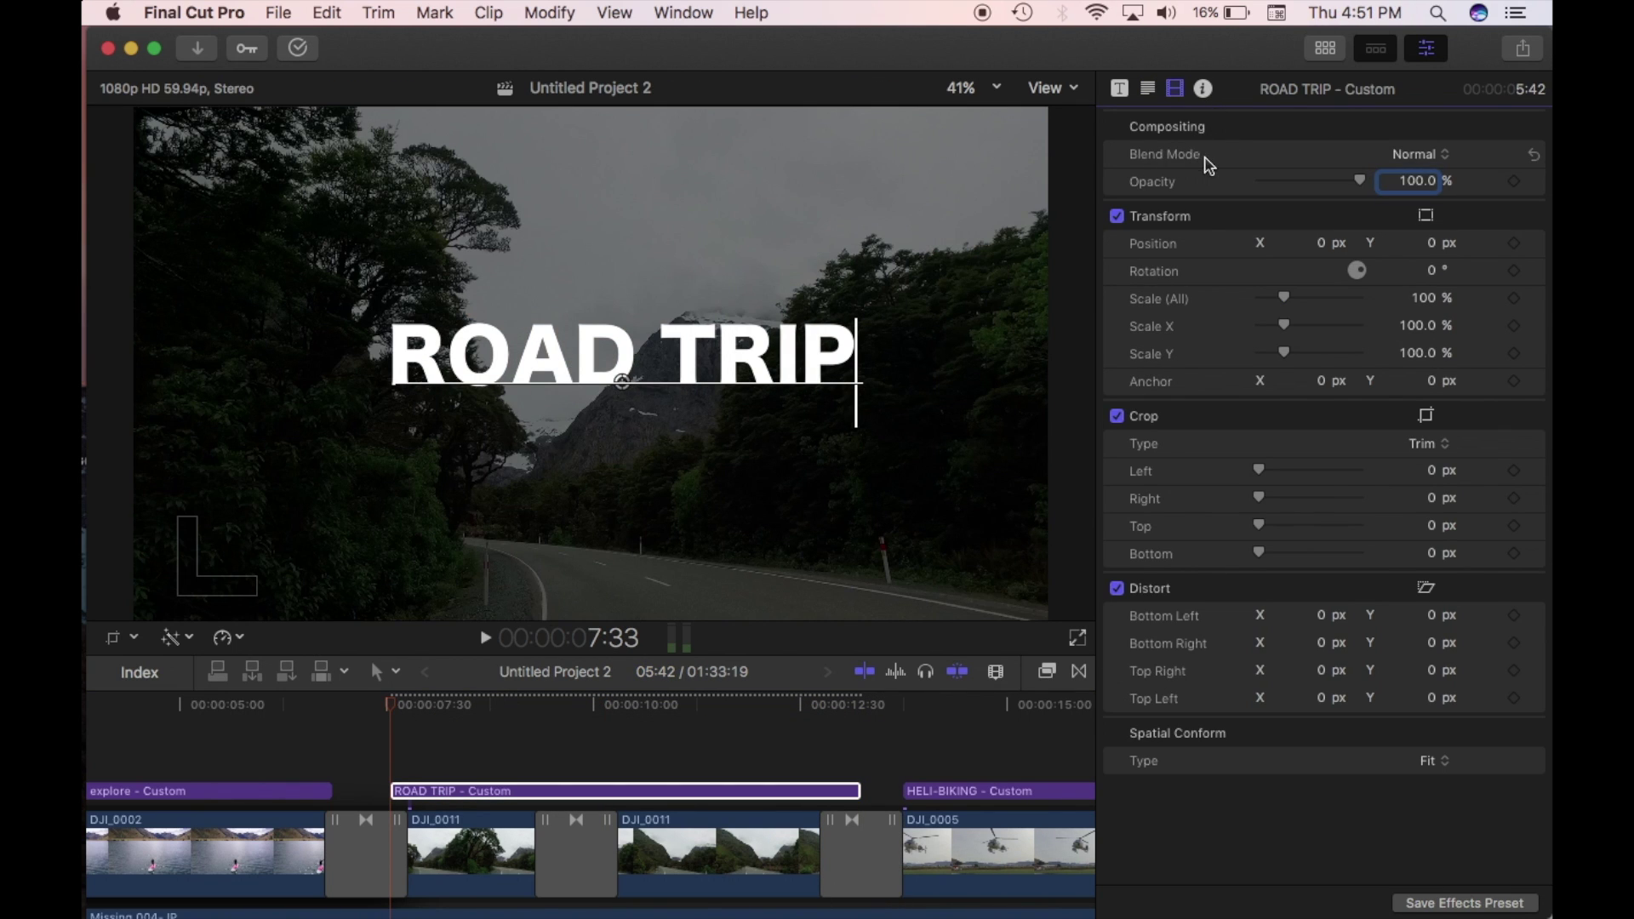
{"action": "left_click", "coordinate": [1417, 154]}
{"action": "left_click", "coordinate": [1417, 154]}
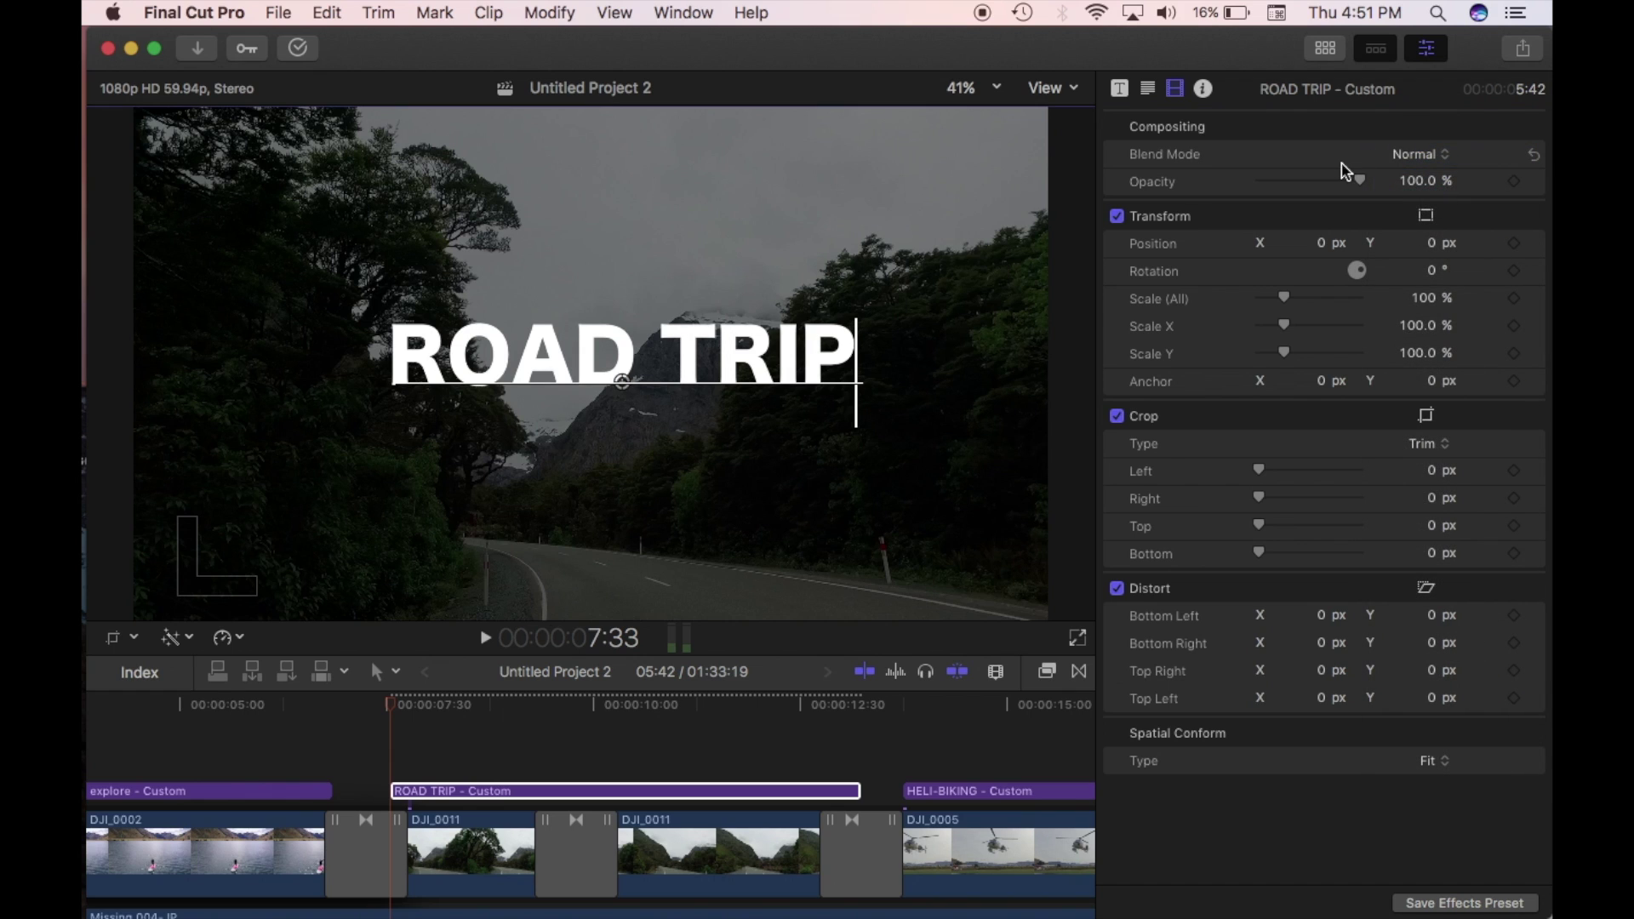
{"action": "left_click", "coordinate": [1415, 156]}
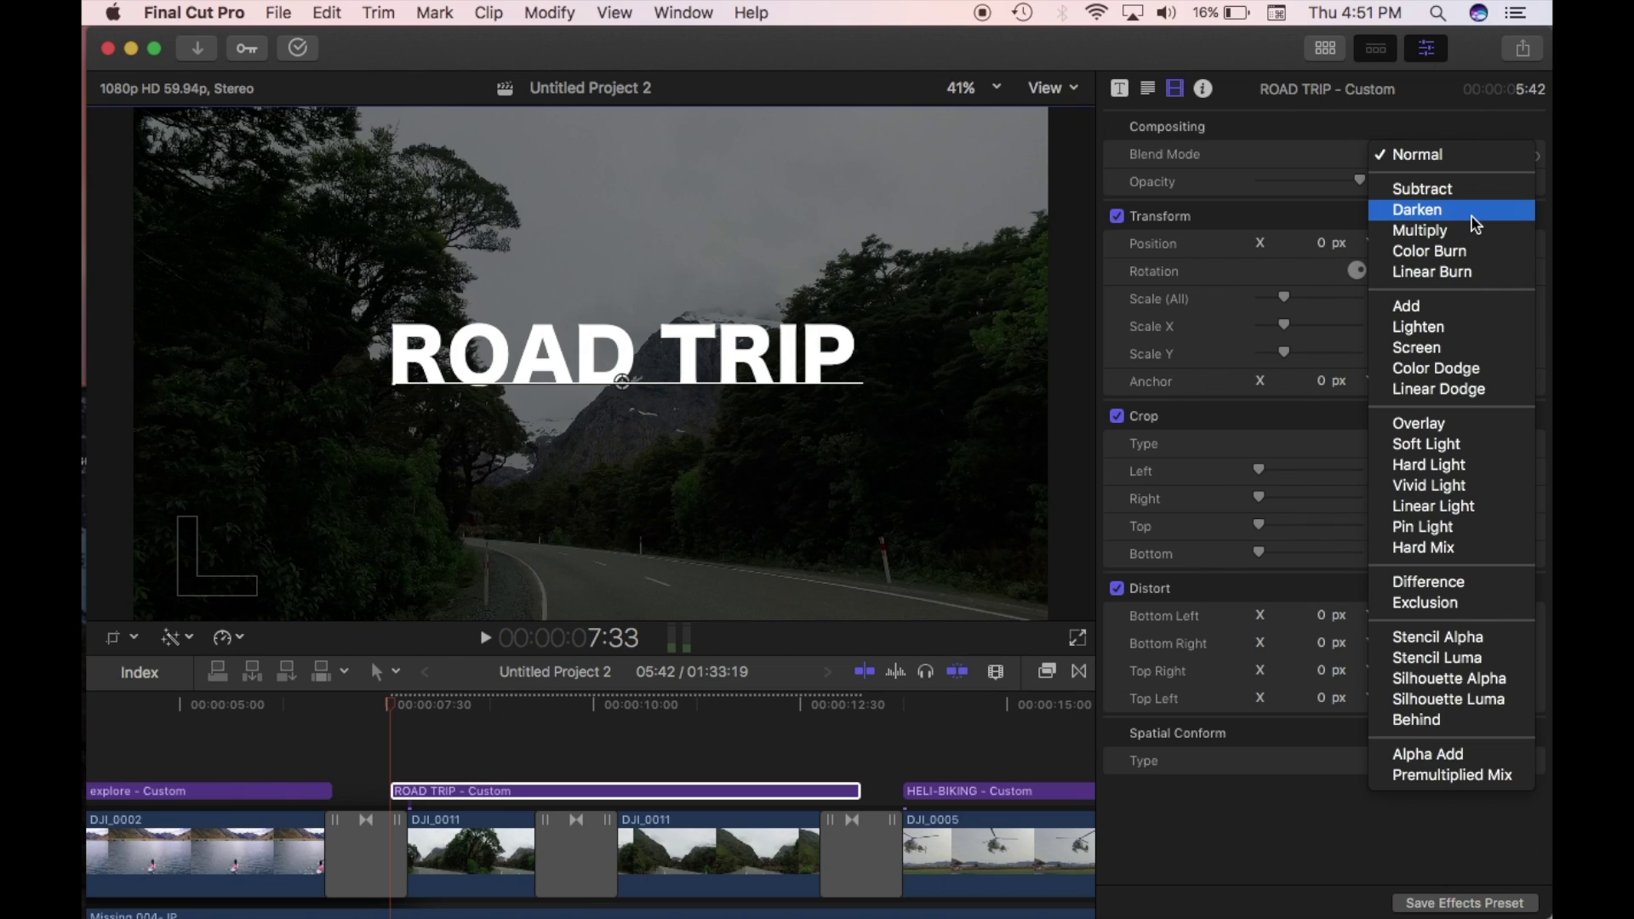
{"action": "left_click", "coordinate": [1483, 645]}
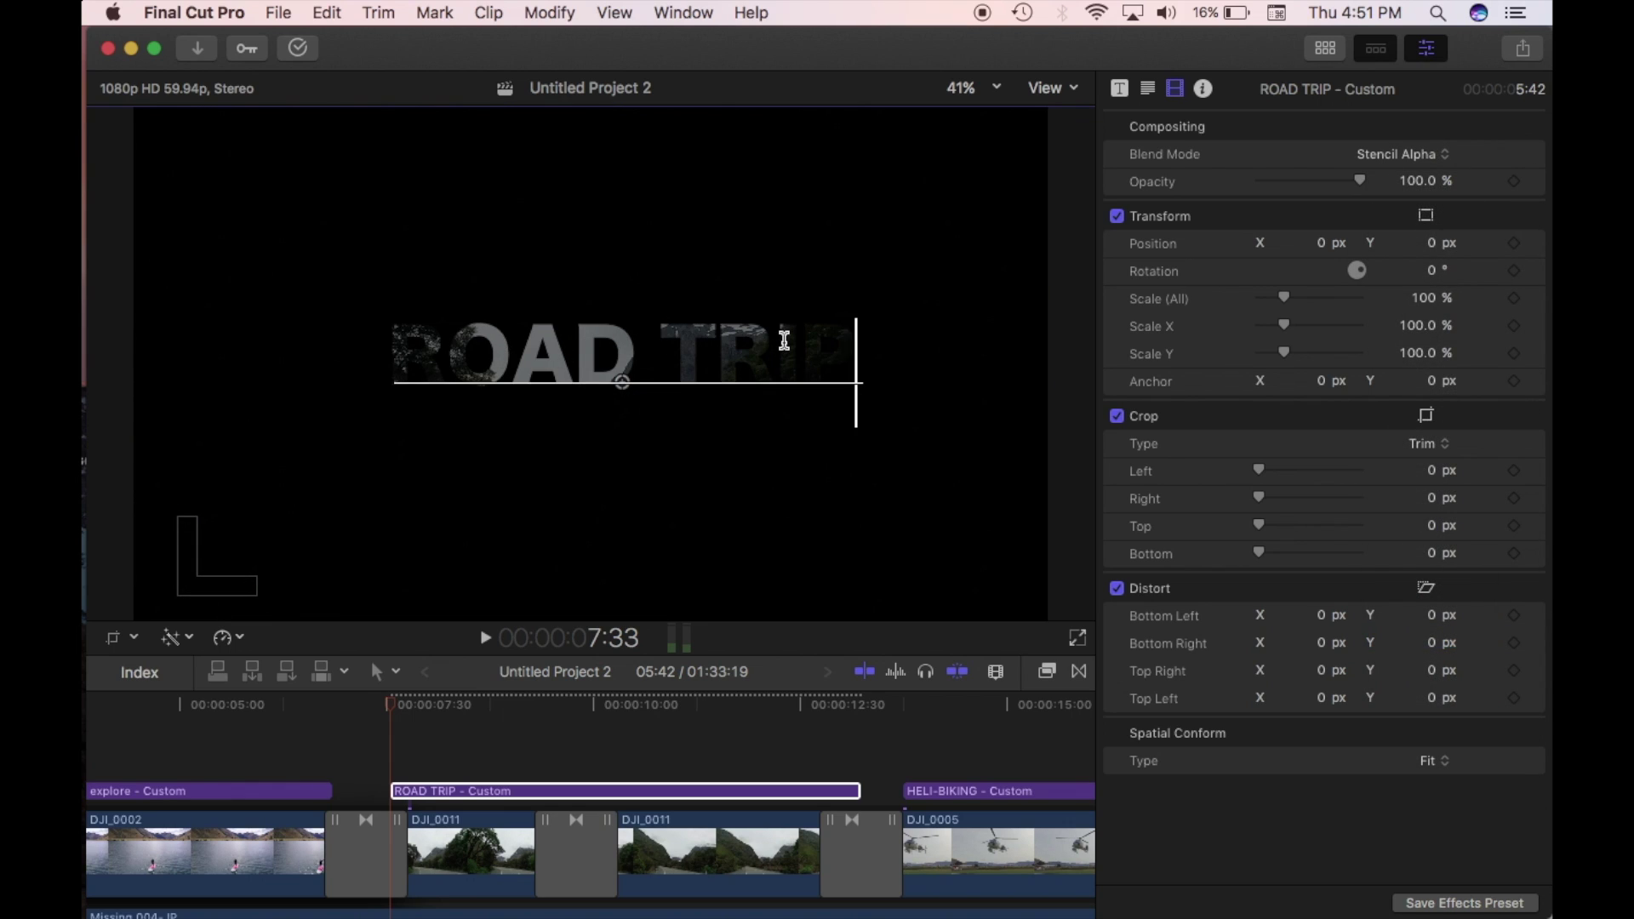
{"action": "left_click", "coordinate": [394, 776]}
{"action": "key", "text": "space"}
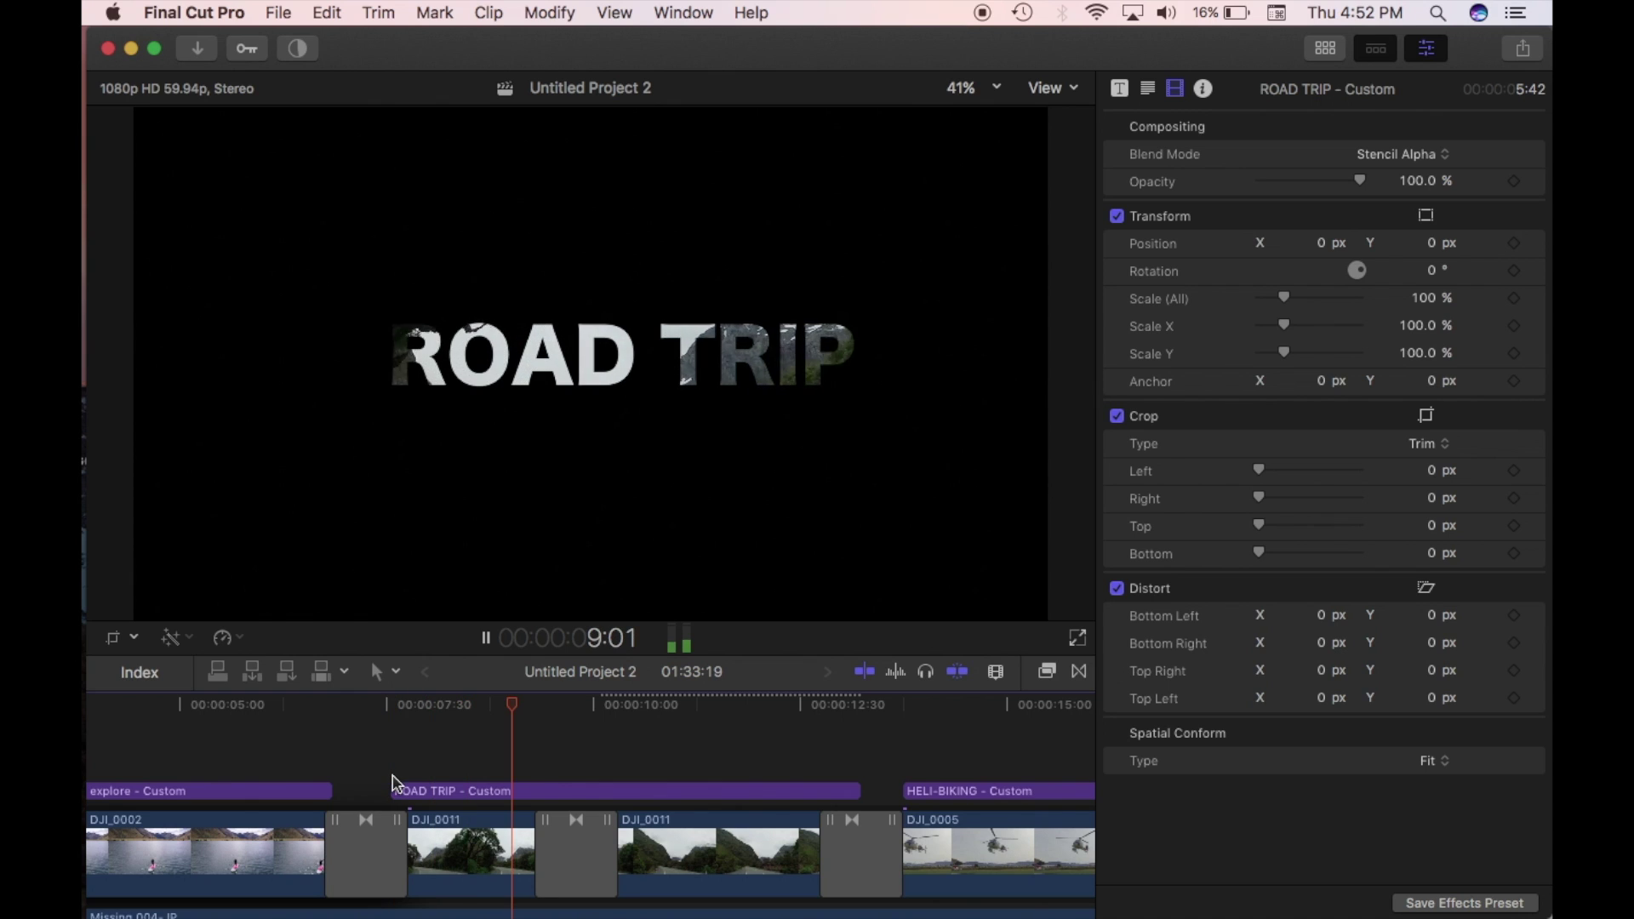
Trim the ROAD TRIP title's end back to the Fade To Color transition and preview the result
{"action": "key", "text": "space"}
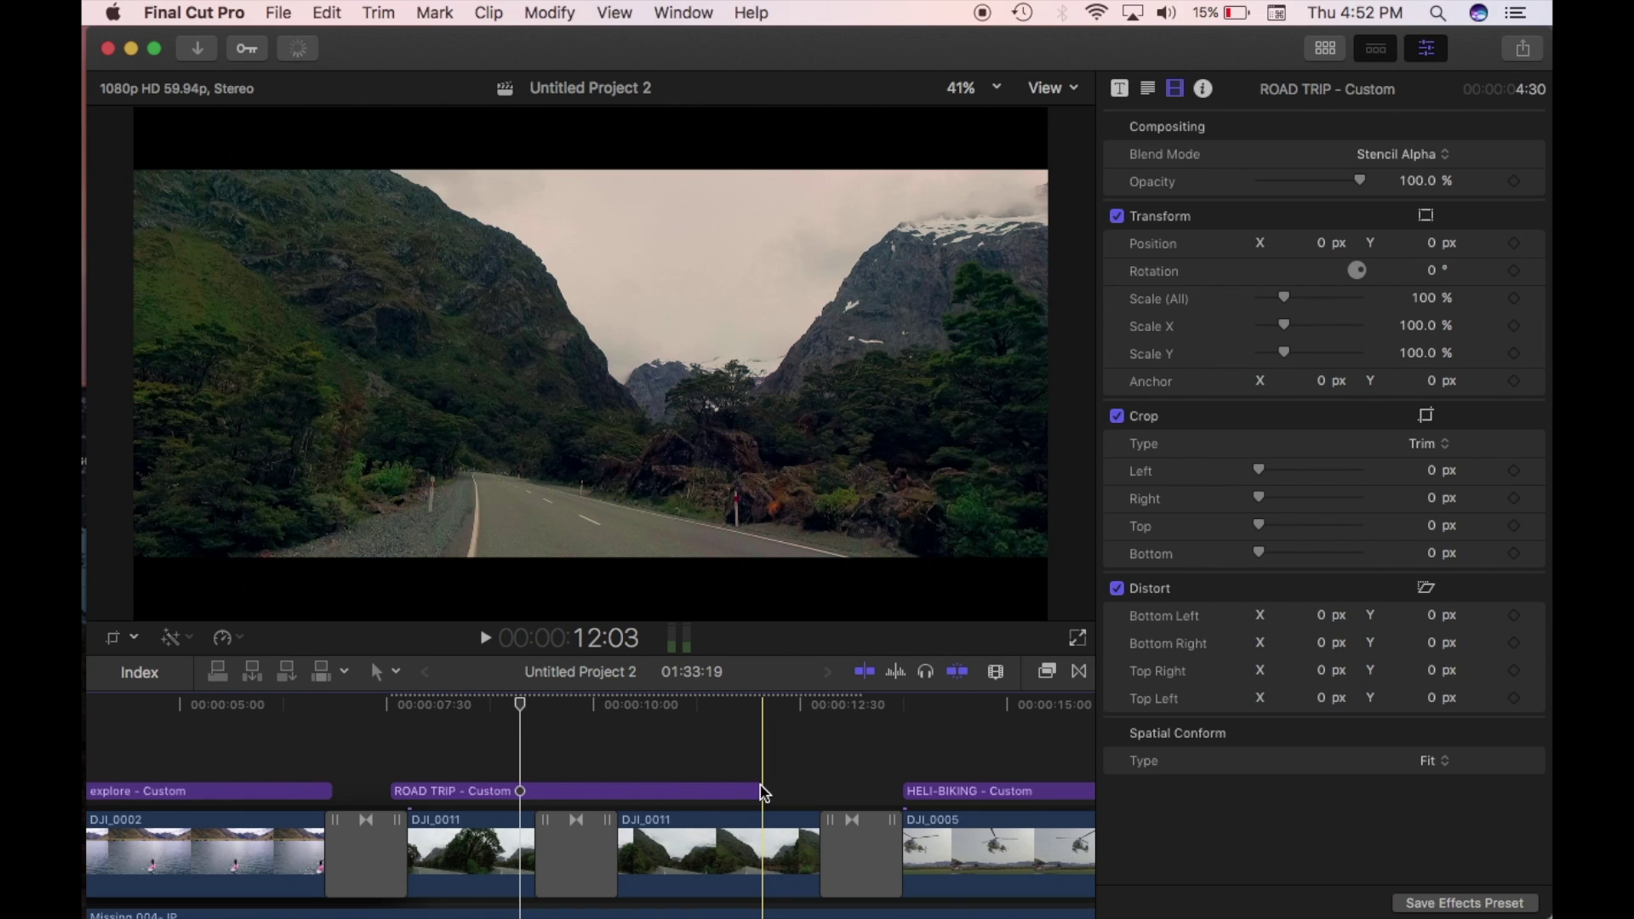
{"action": "left_click_drag", "start_coordinate": [758, 786], "coordinate": [568, 795]}
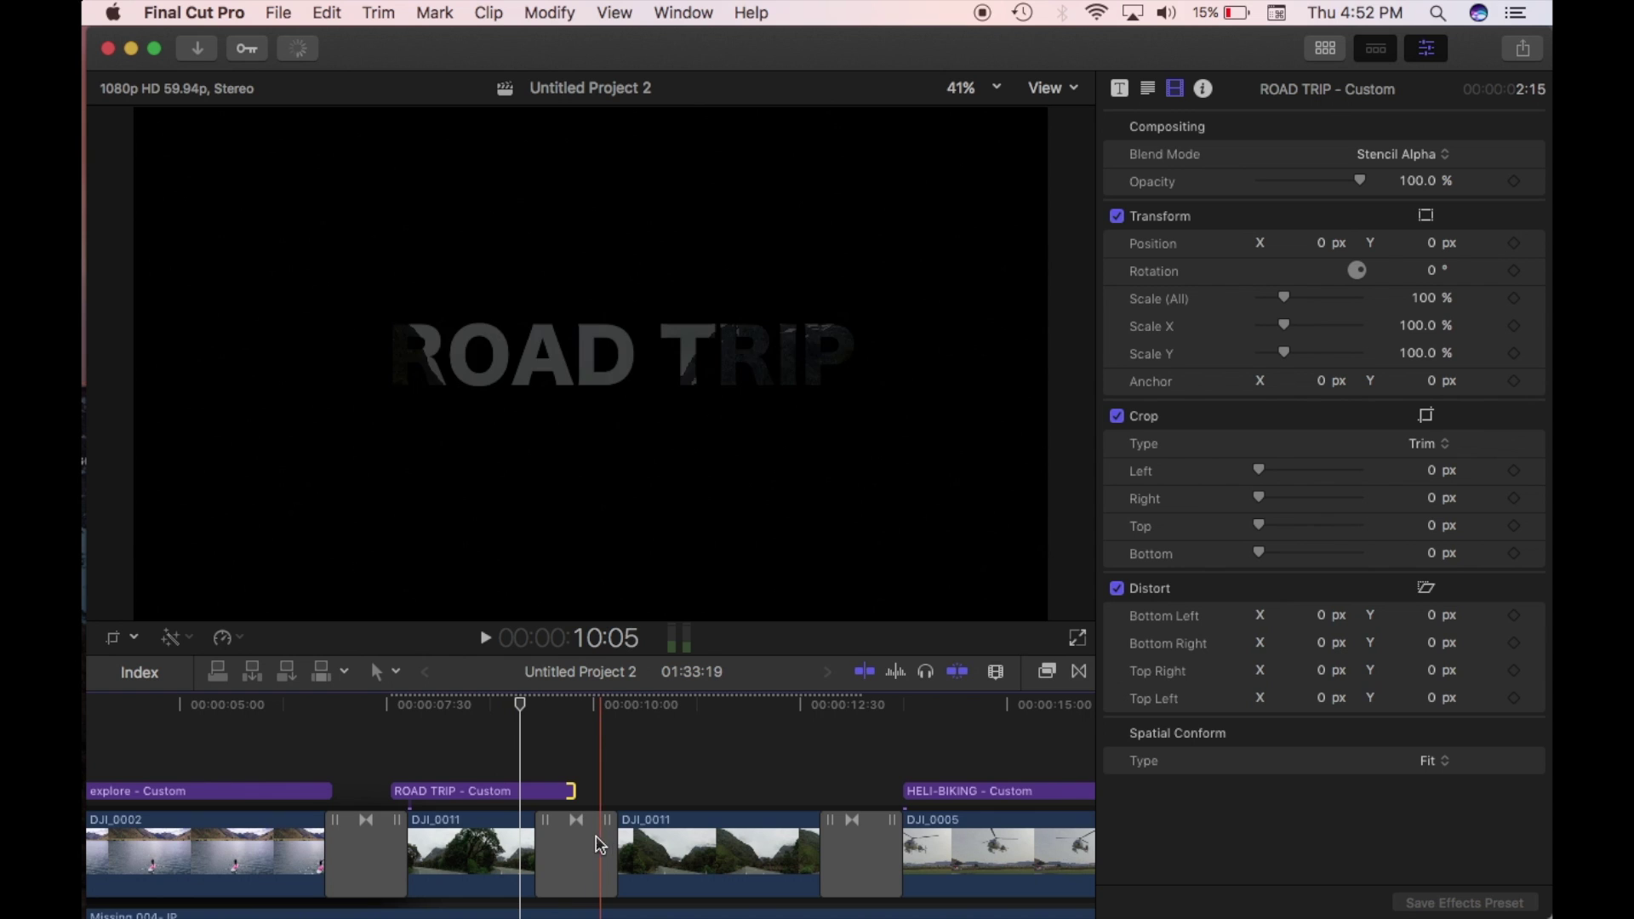
{"action": "left_click", "coordinate": [578, 862]}
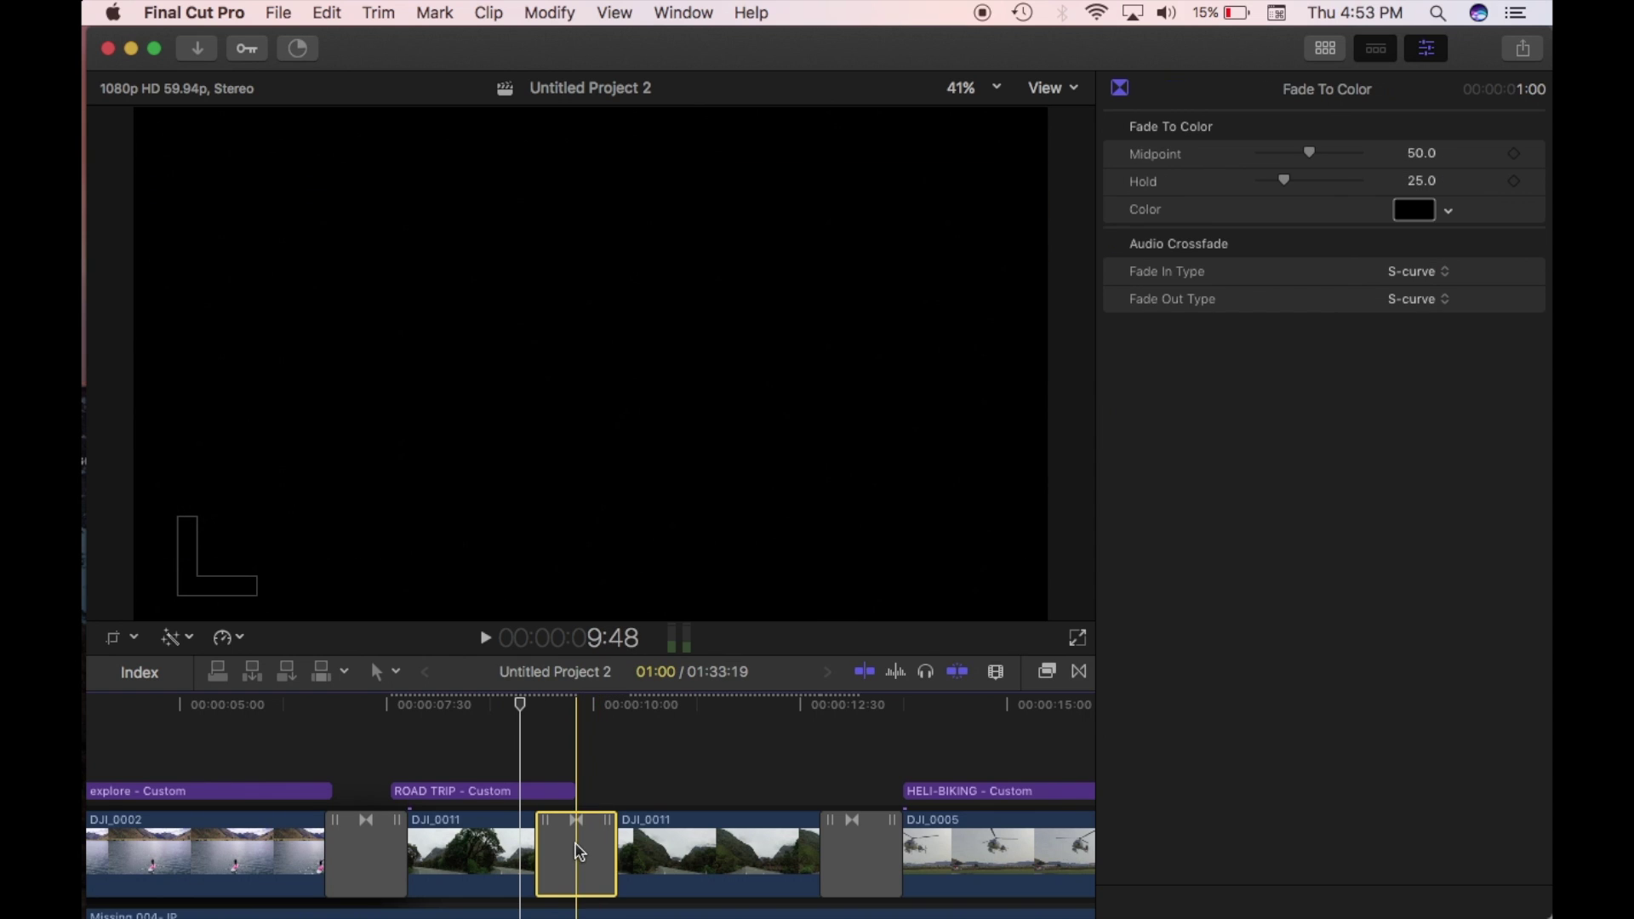
{"action": "key", "text": "space"}
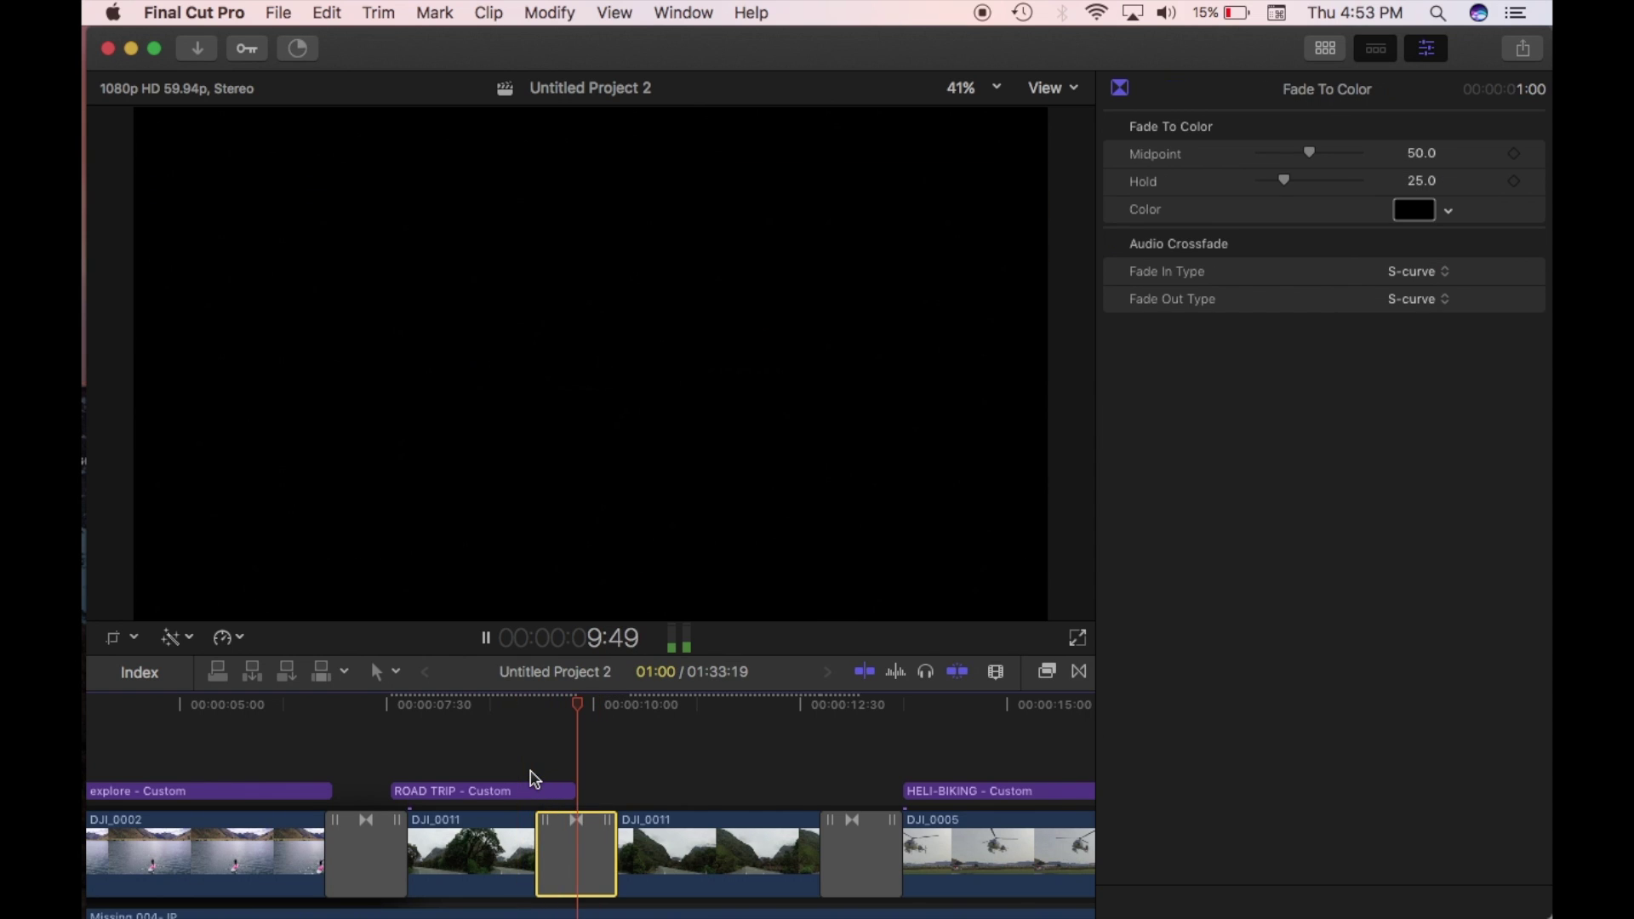